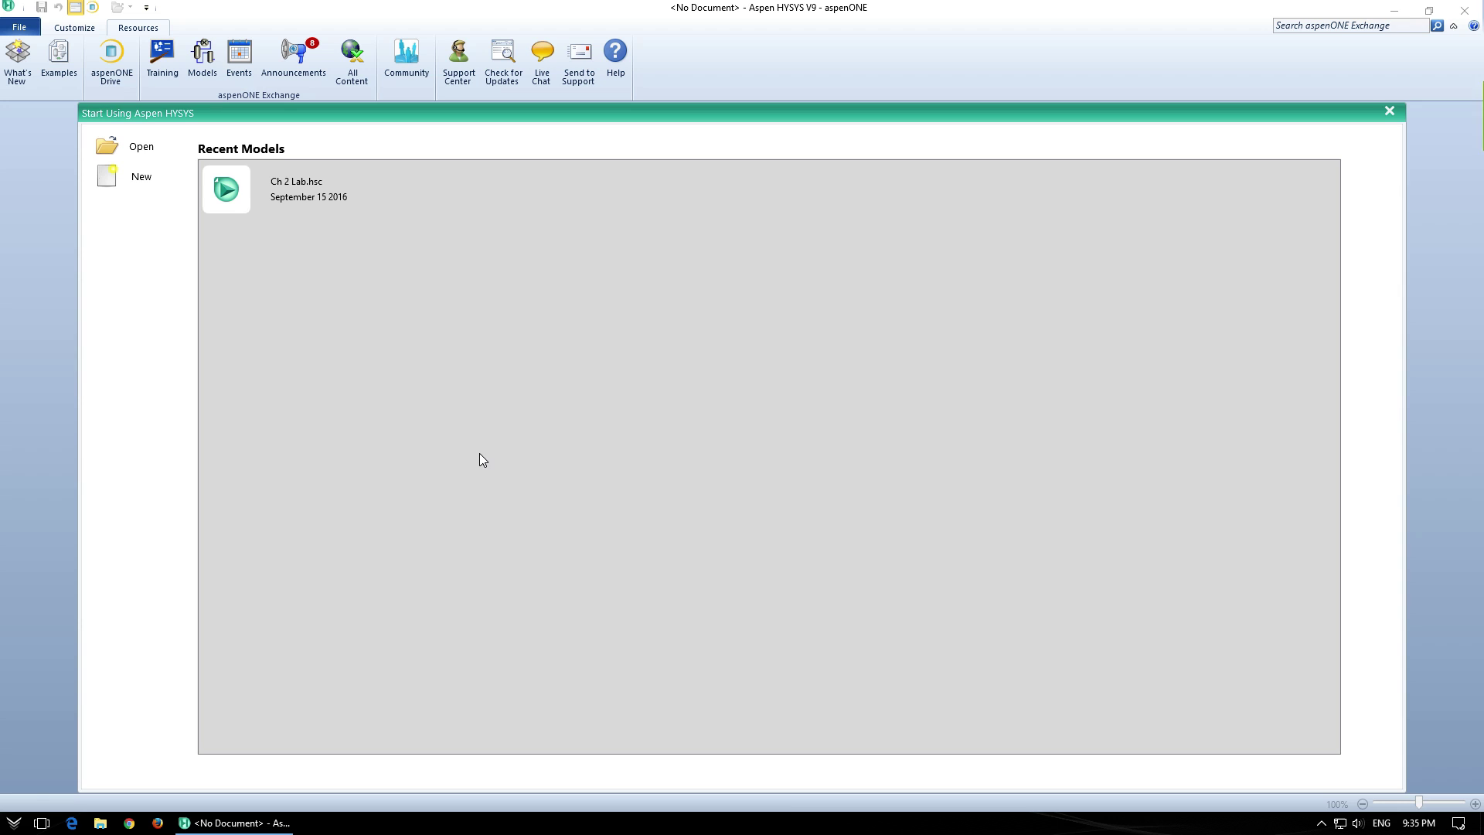
- Create a new blank simulation case from the Start page
left_click(130, 190)
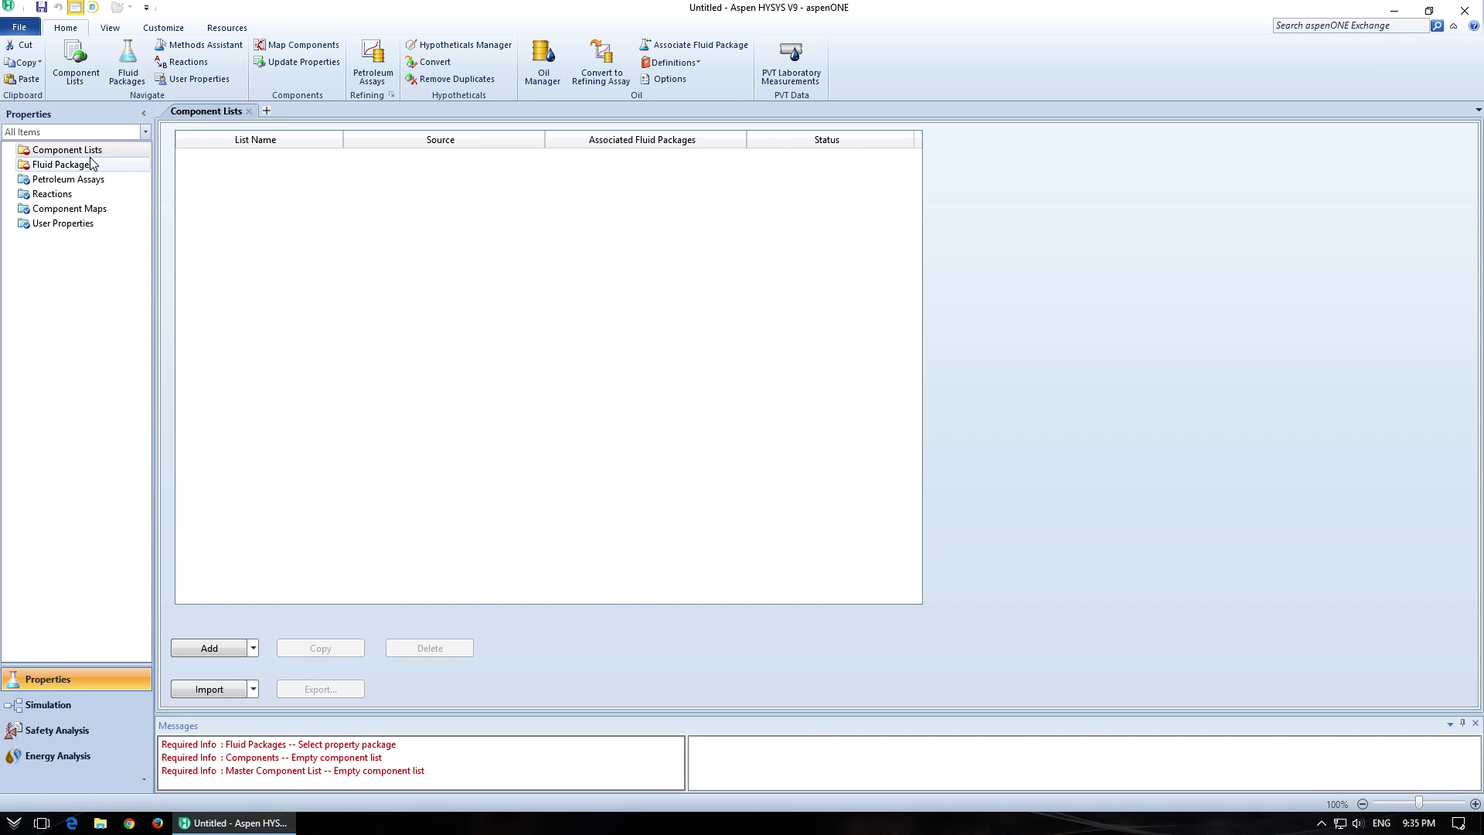
- Create an Aspen Properties component list and add WATER from the compound search
left_click(253, 650)
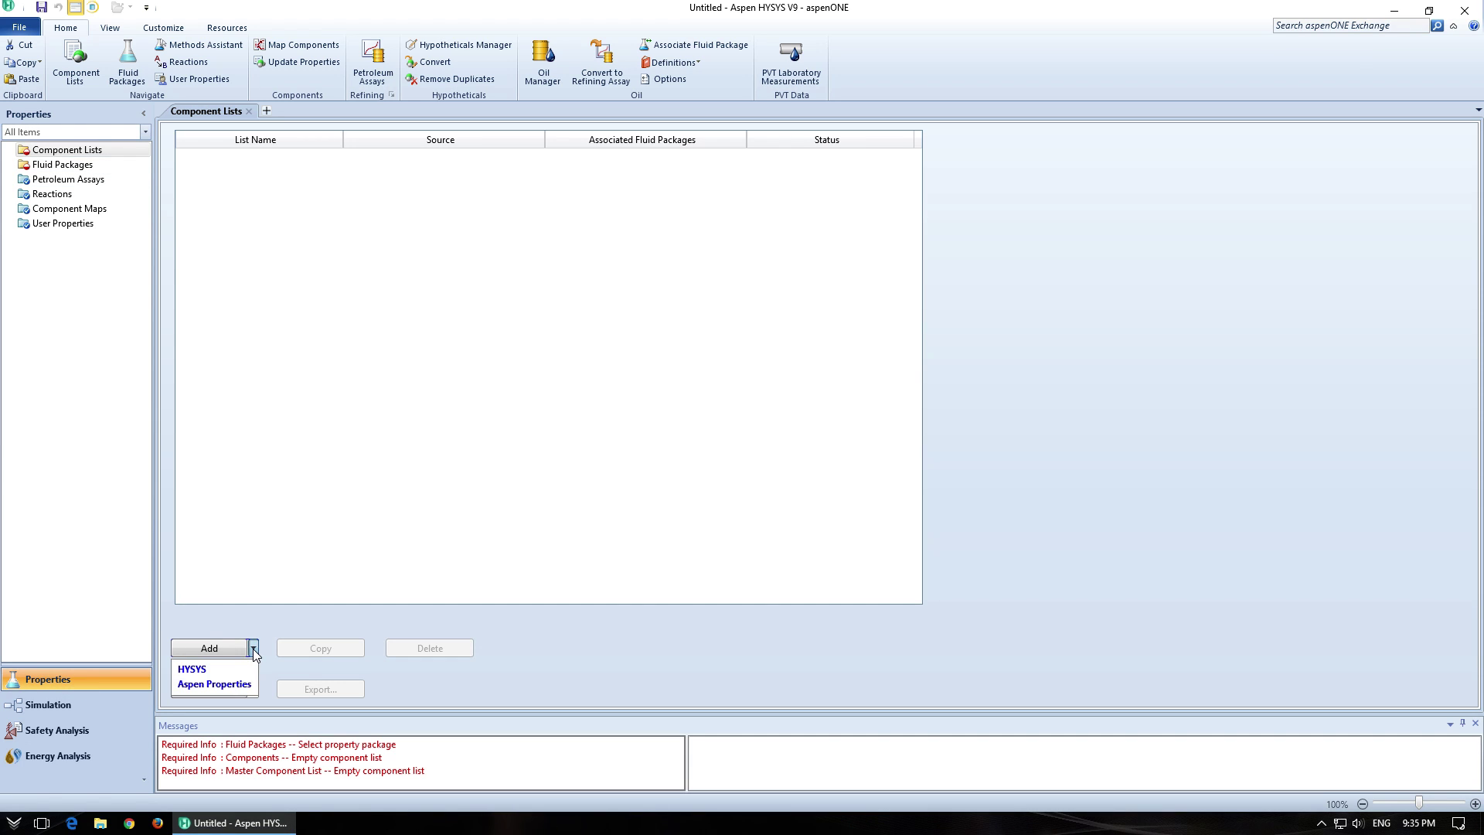
left_click(210, 685)
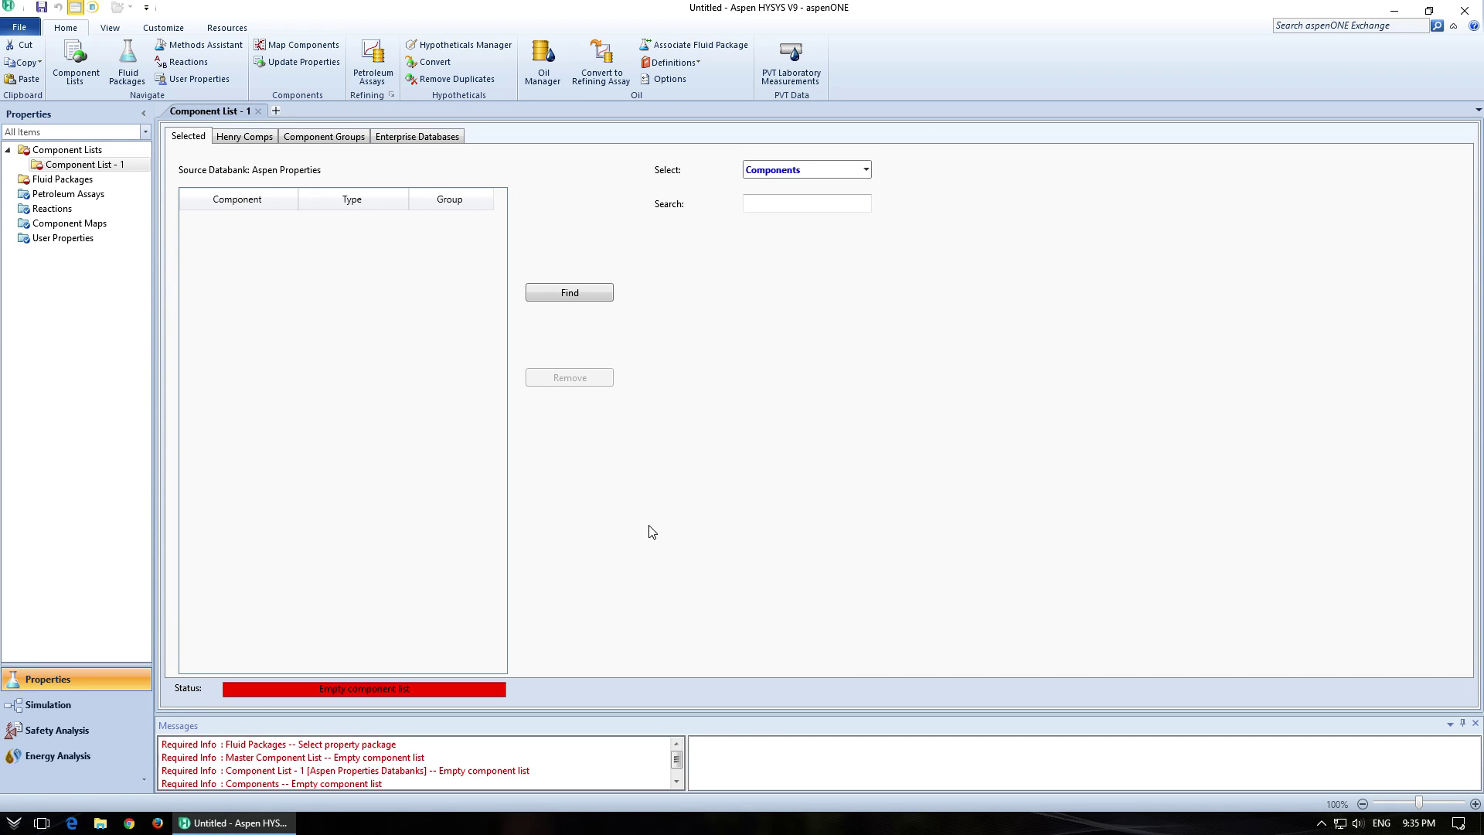
left_click(582, 298)
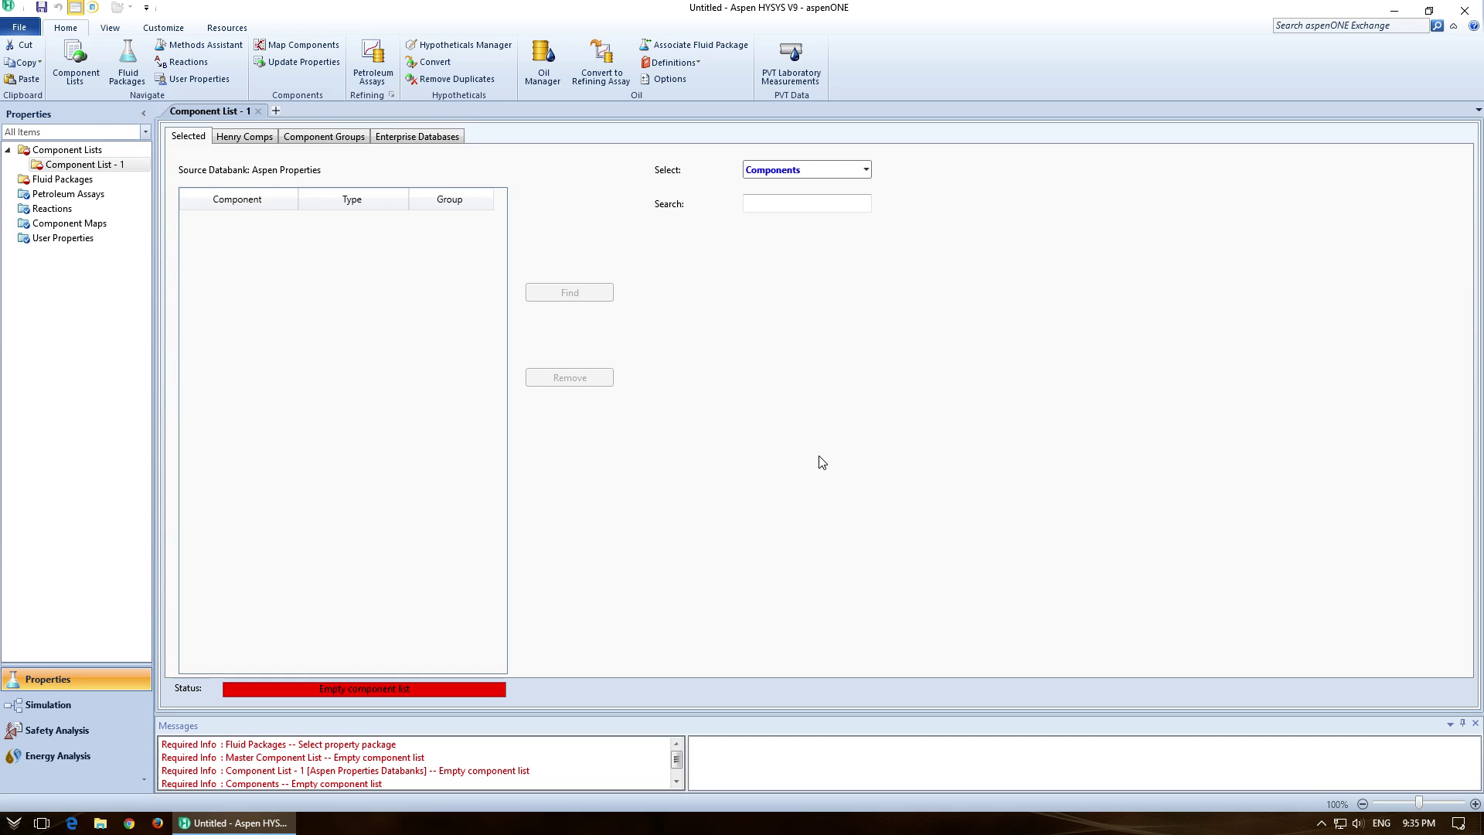
left_click(339, 175)
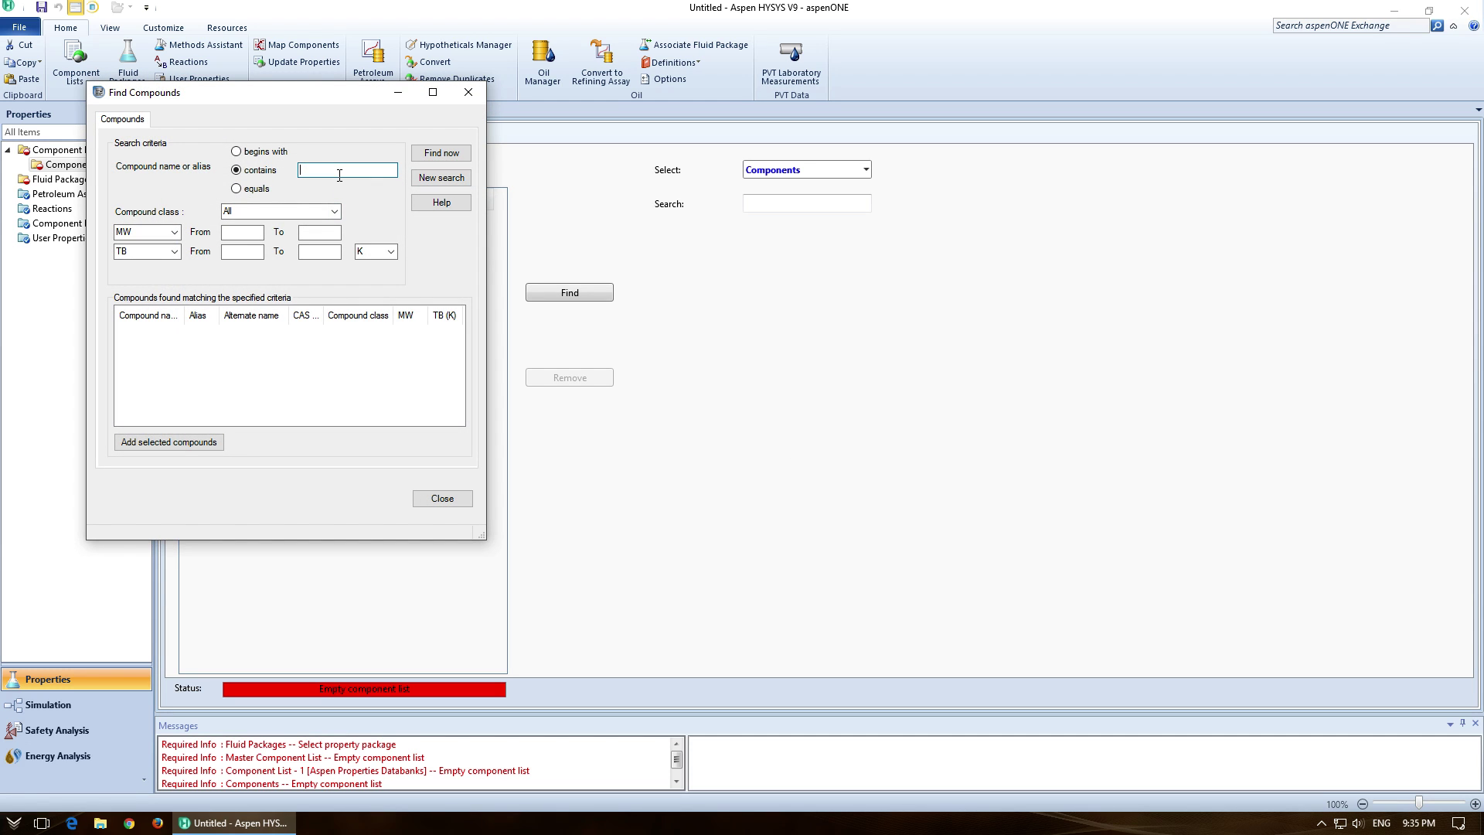
type("water")
key("Return")
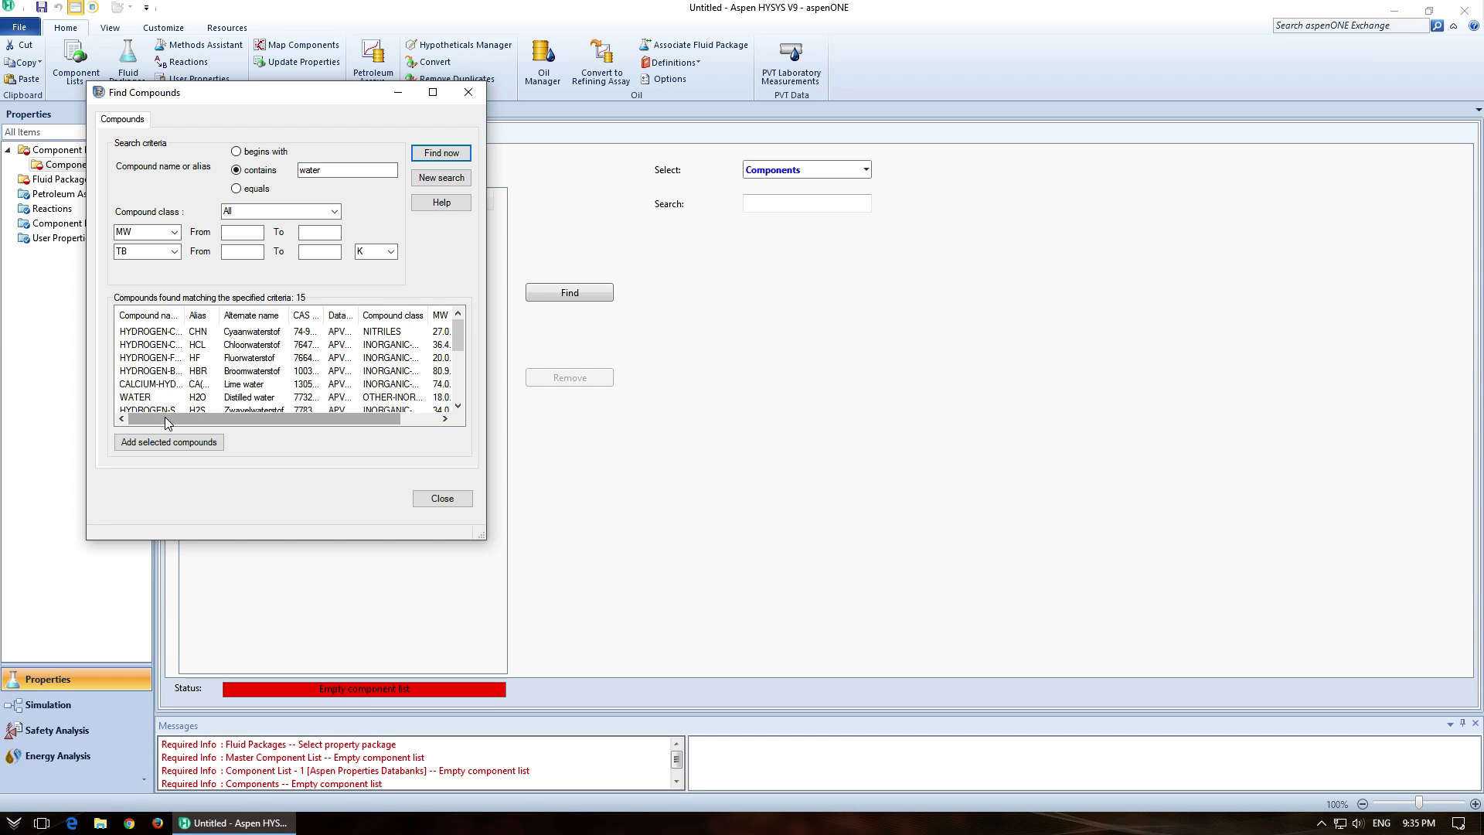
left_click(144, 398)
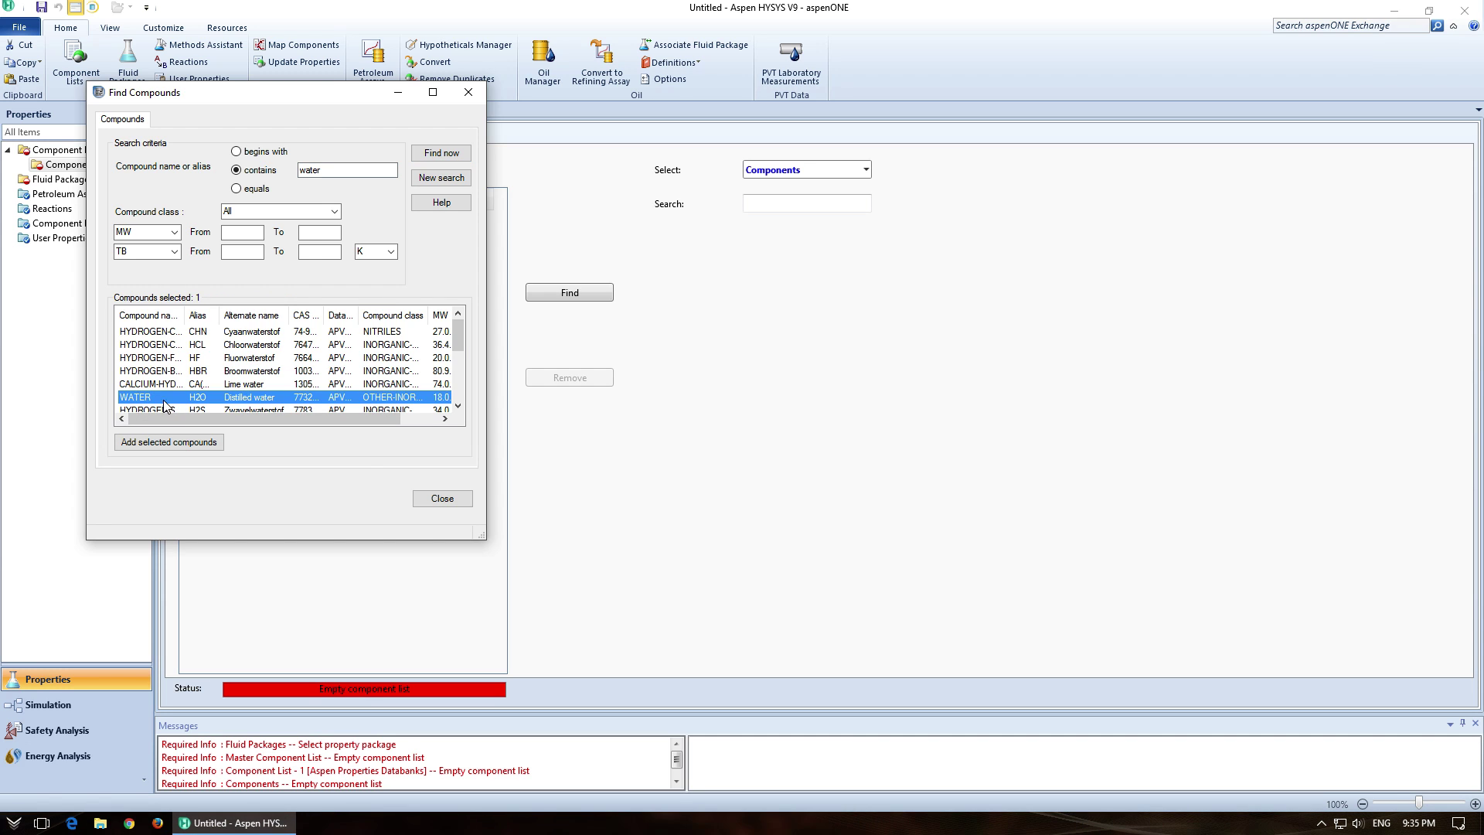
left_click(195, 445)
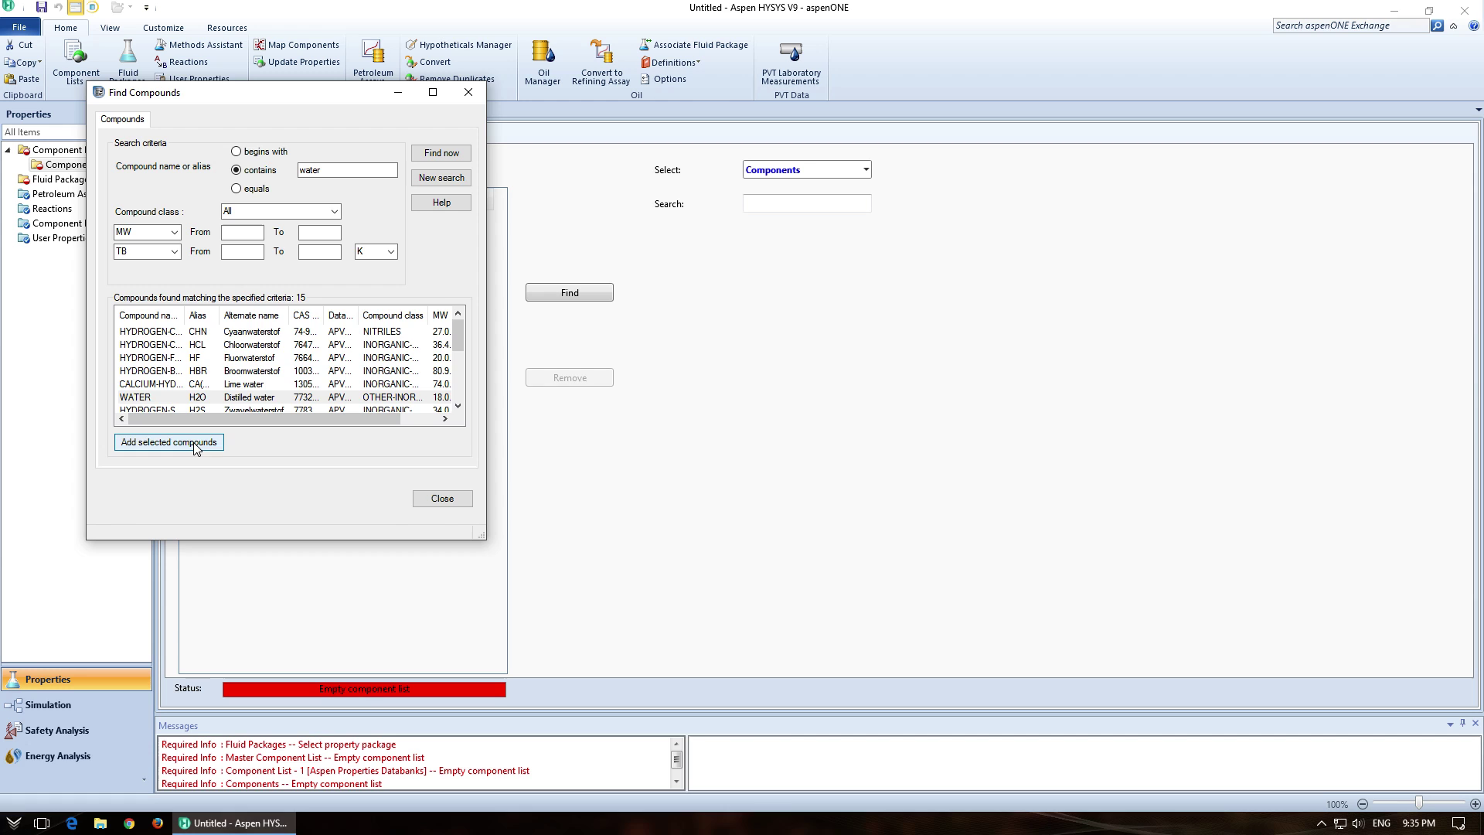
left_click(442, 499)
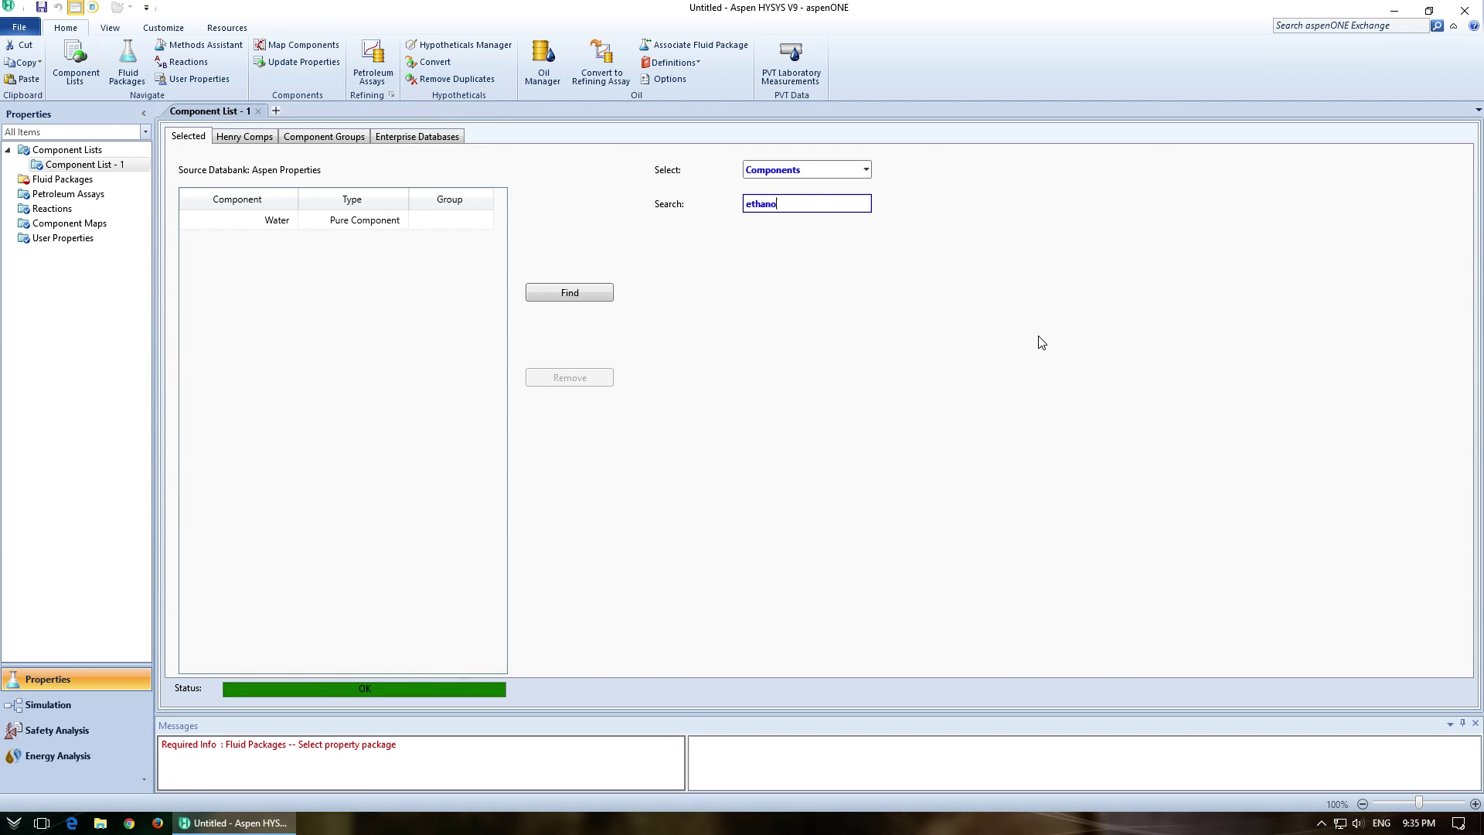
- Add Ethanol to the list and bring up the Fluid Packages overview
type("ethanol")
key("Return")
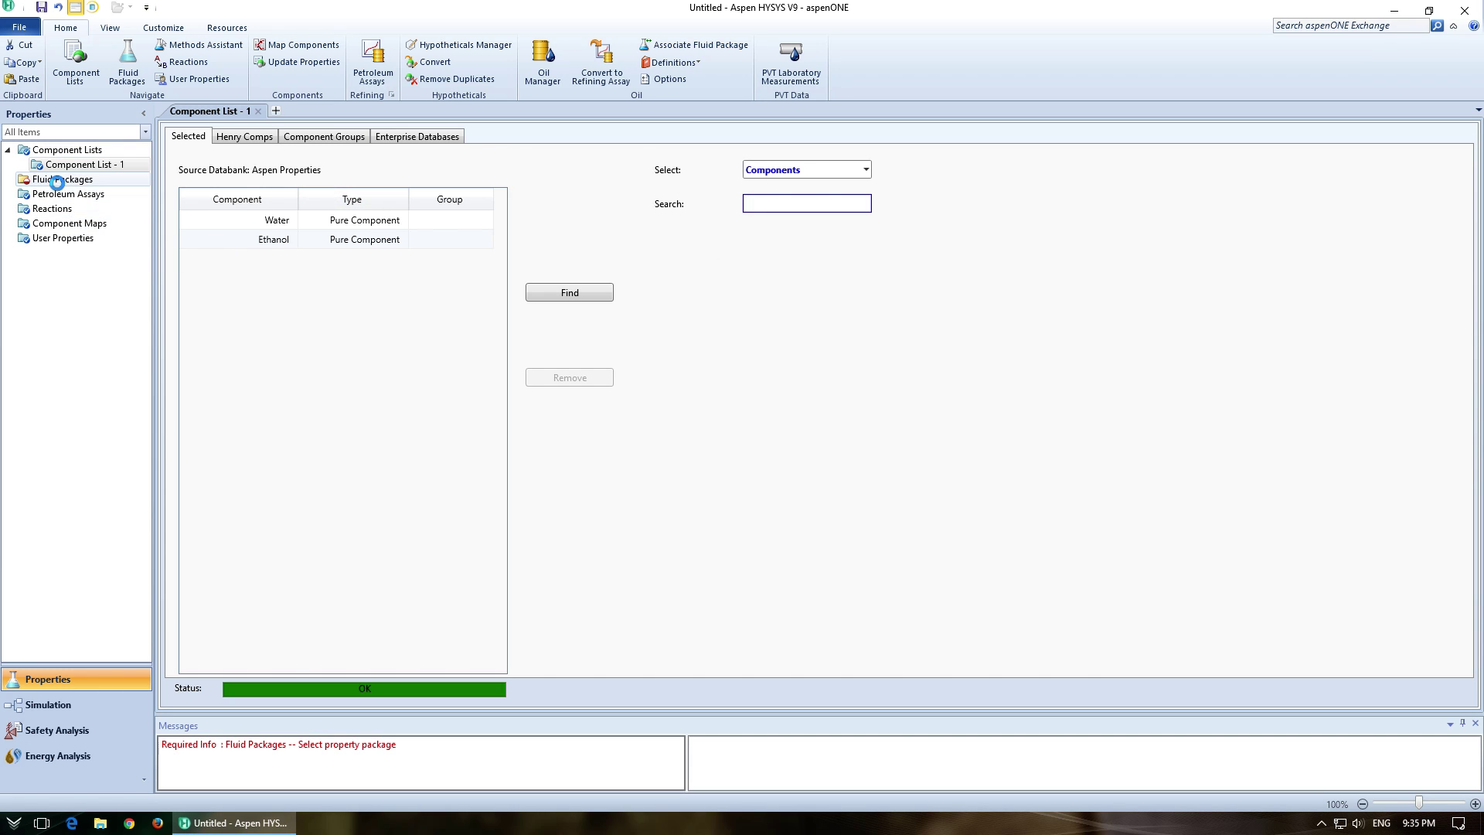
left_click(51, 180)
left_click(94, 164)
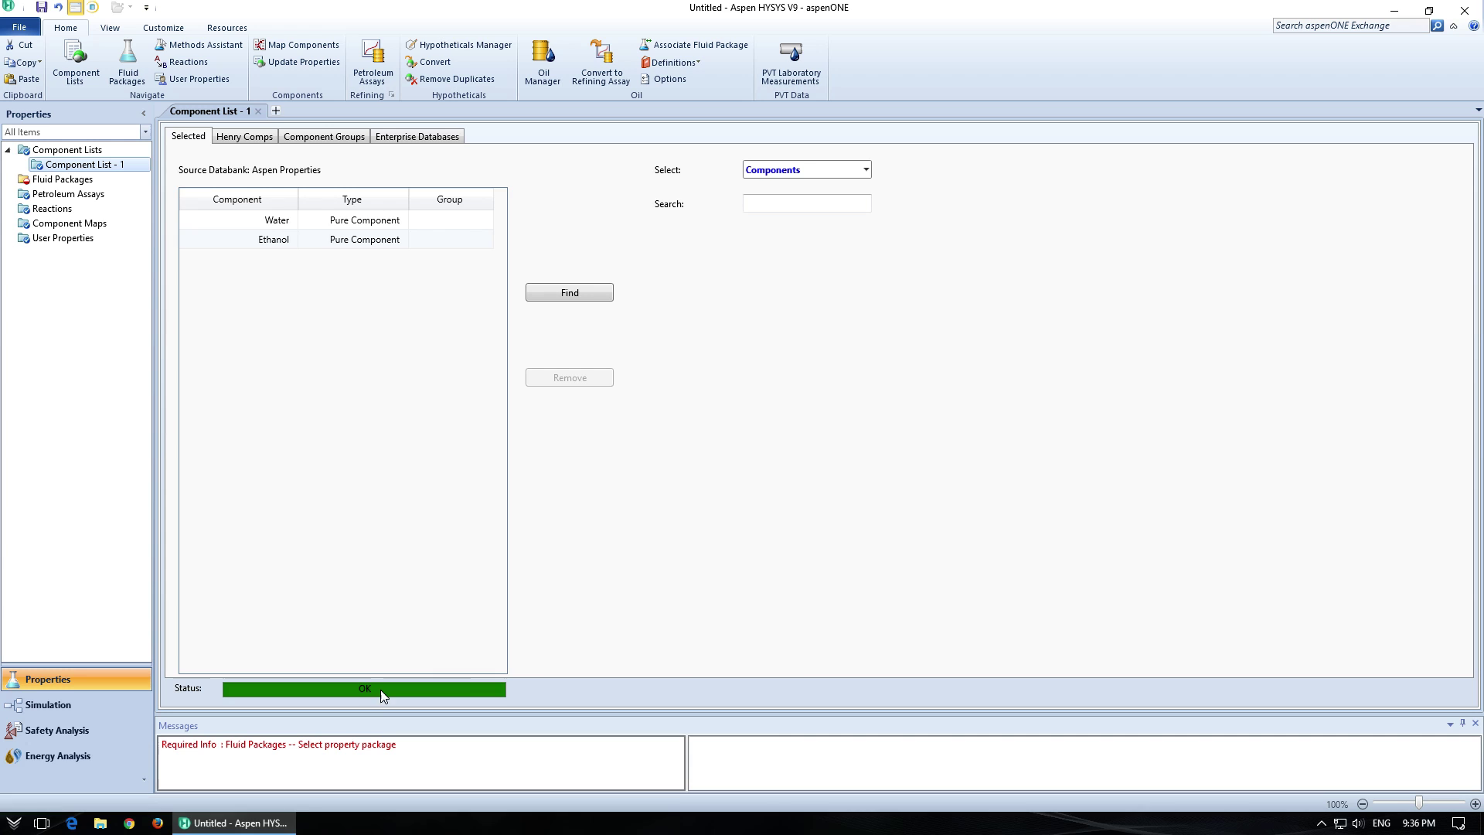
left_click(62, 179)
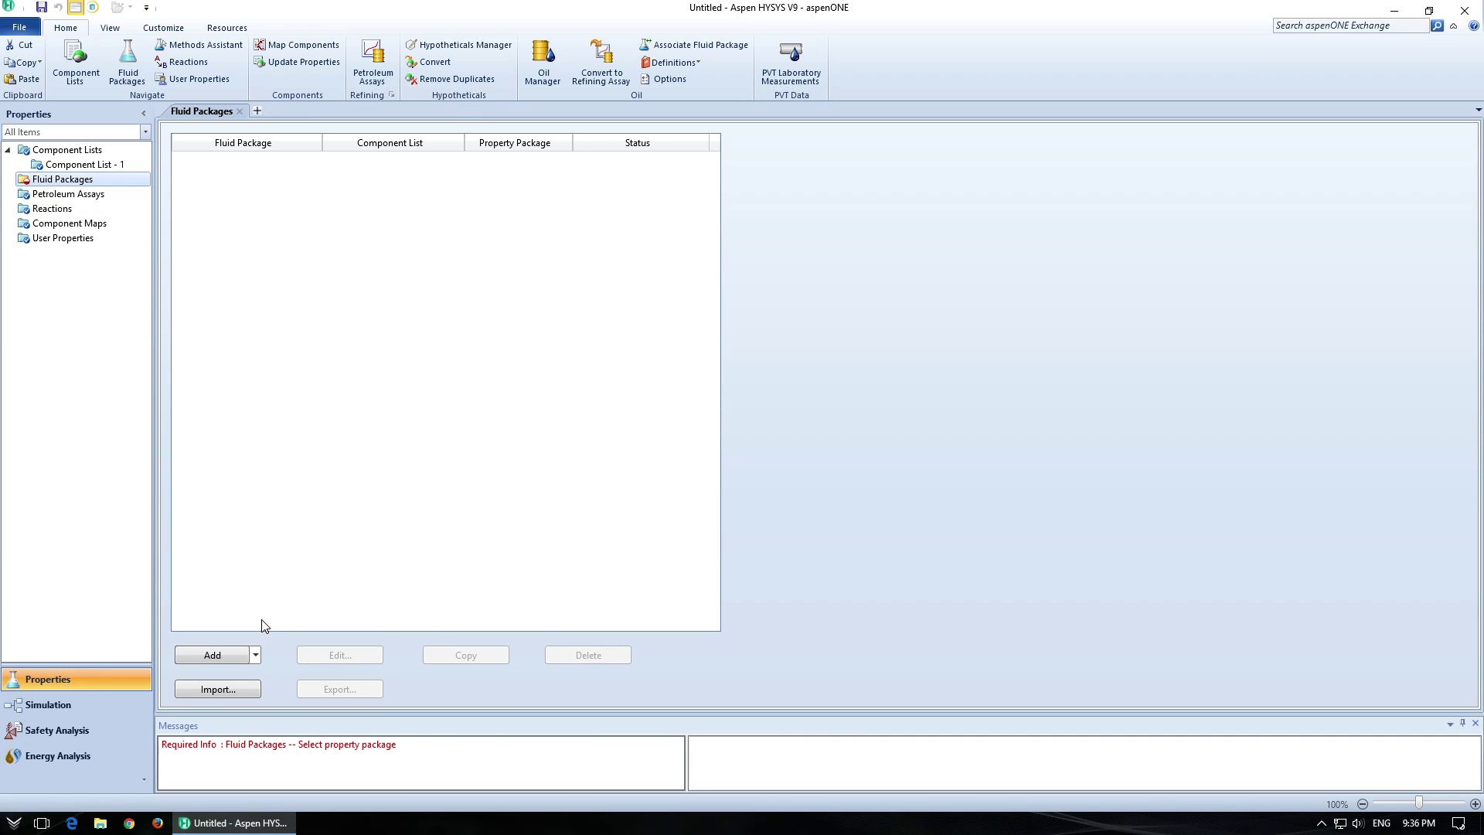
- Create fluid package Basis-1 using the Ideal model with binary coefficients, then enter Simulation
left_click(255, 654)
left_click(240, 697)
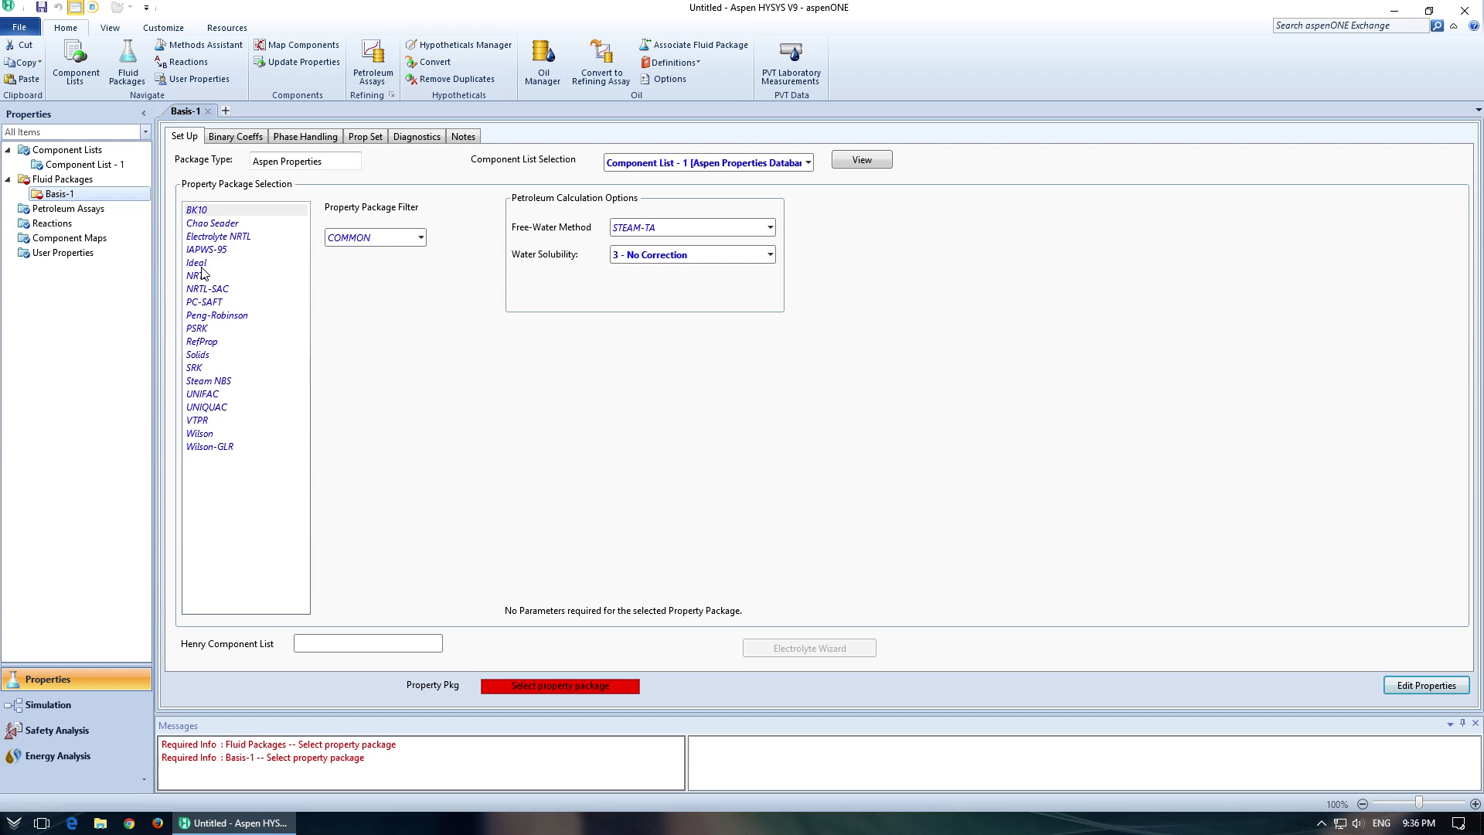
left_click(197, 263)
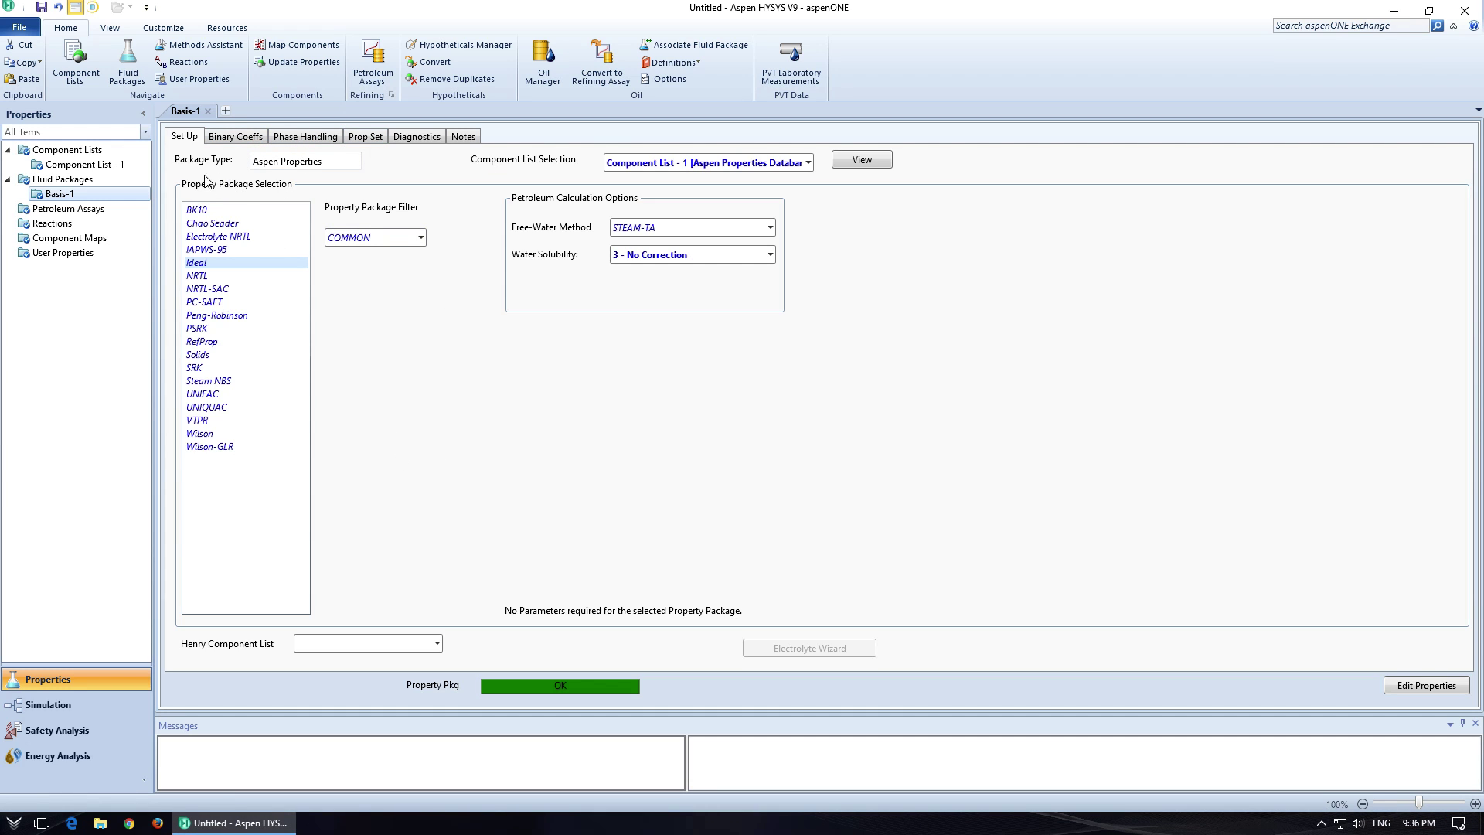
left_click(254, 137)
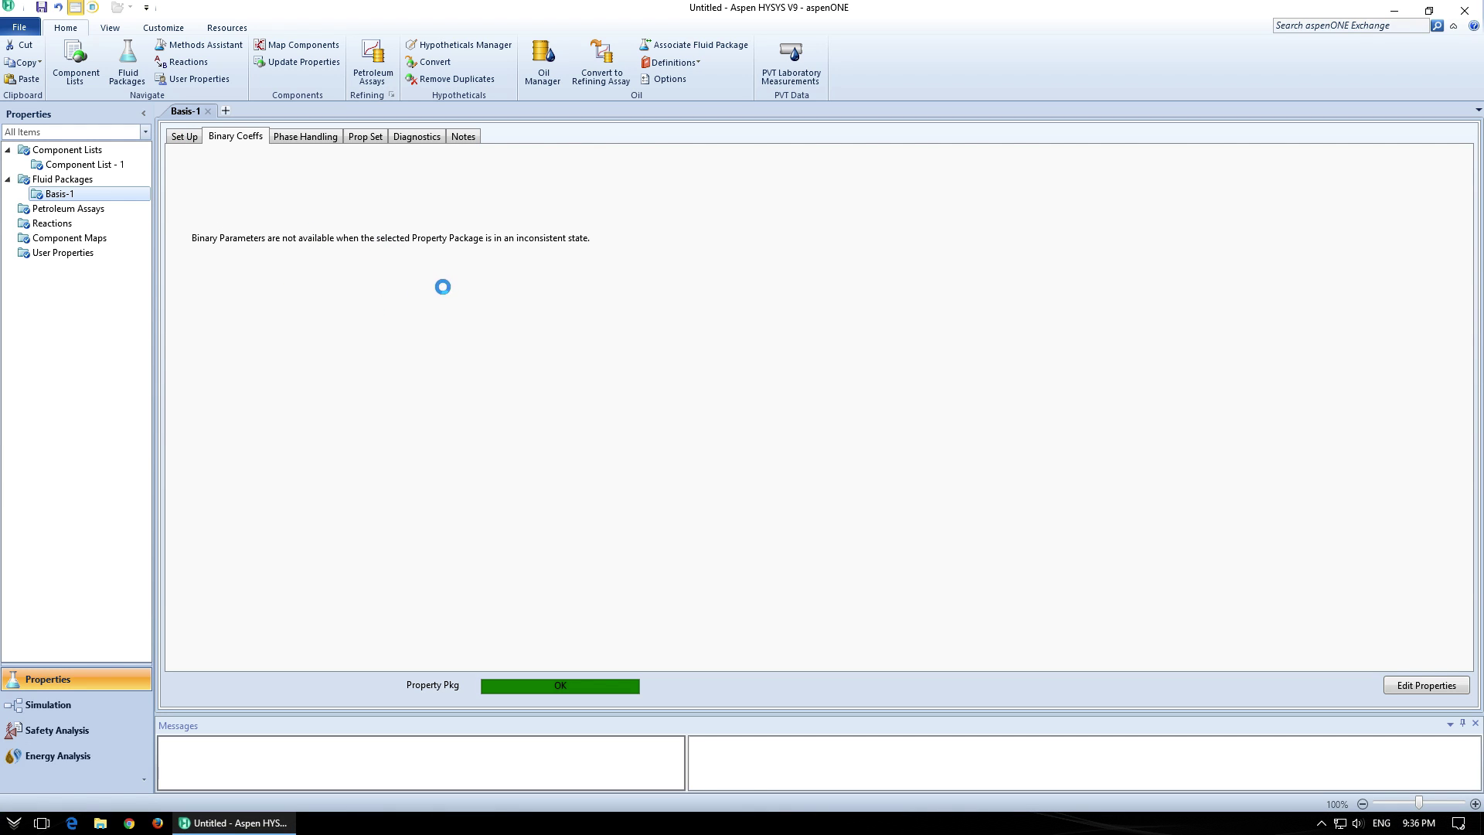
left_click(195, 138)
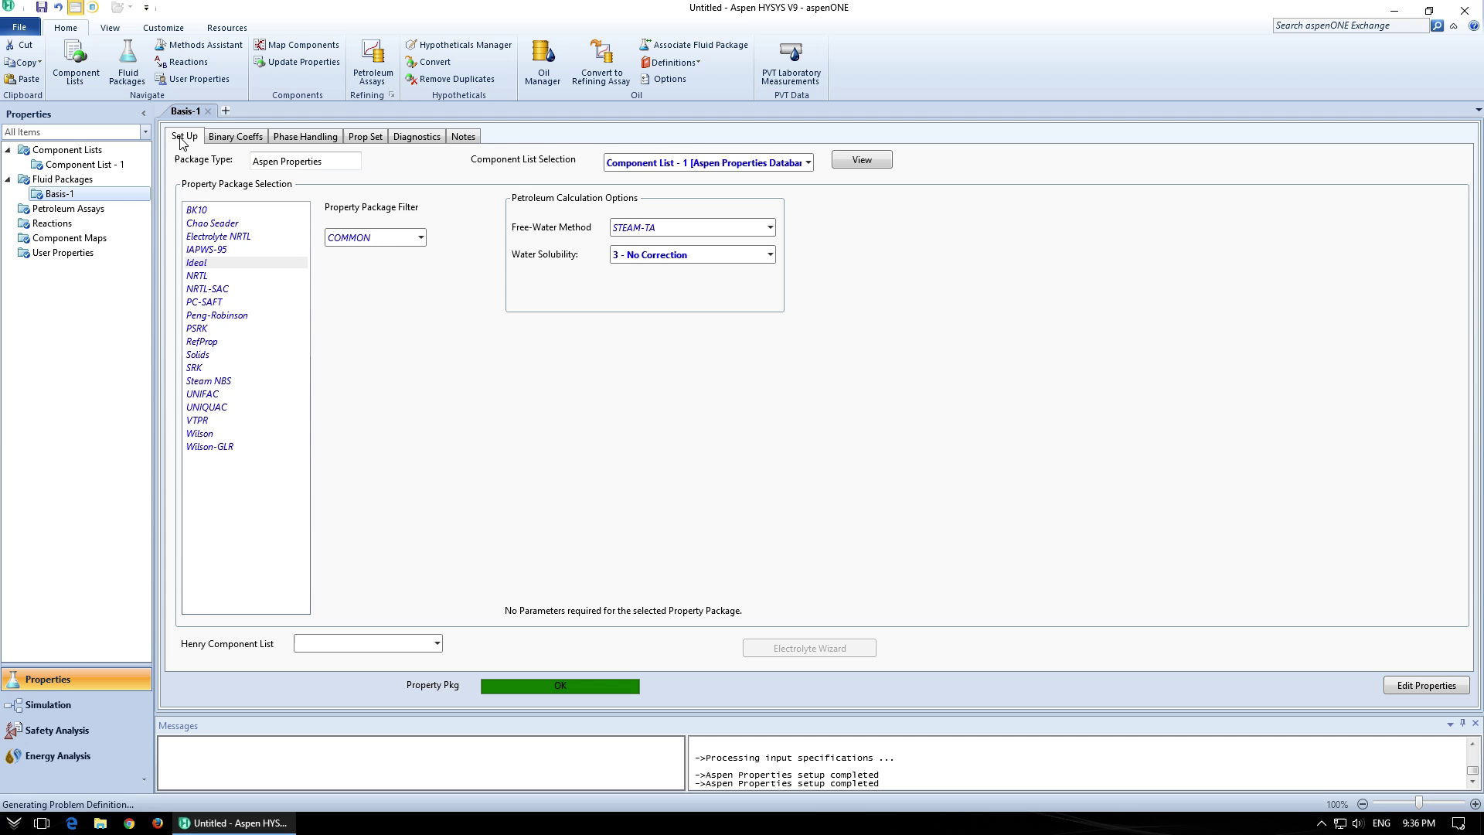
left_click(48, 704)
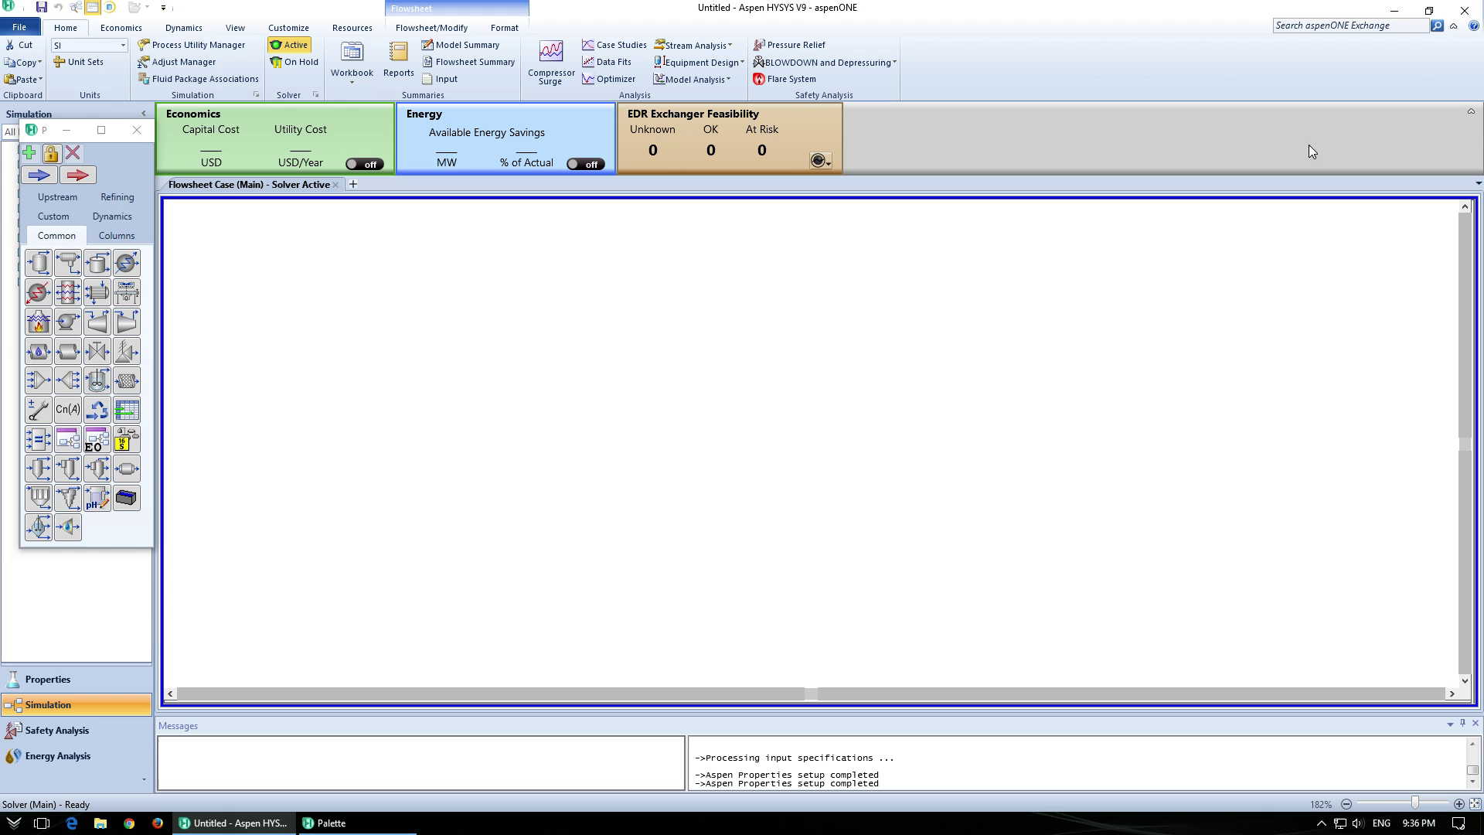
- Collapse the dashboard and dock the equipment palette left of the flowsheet as auto-hide
left_click(1471, 111)
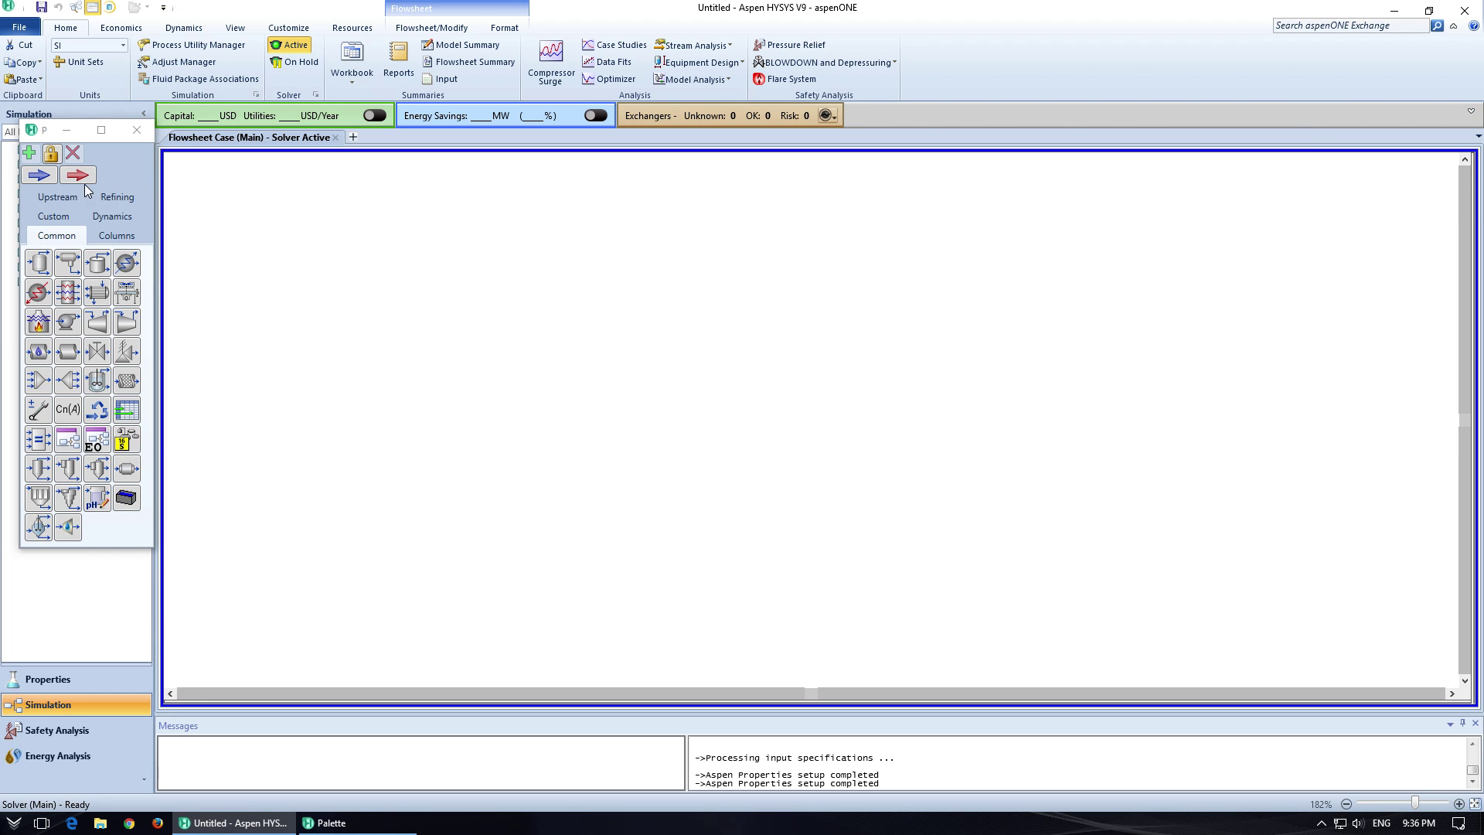
left_click_drag(43, 133, 183, 469)
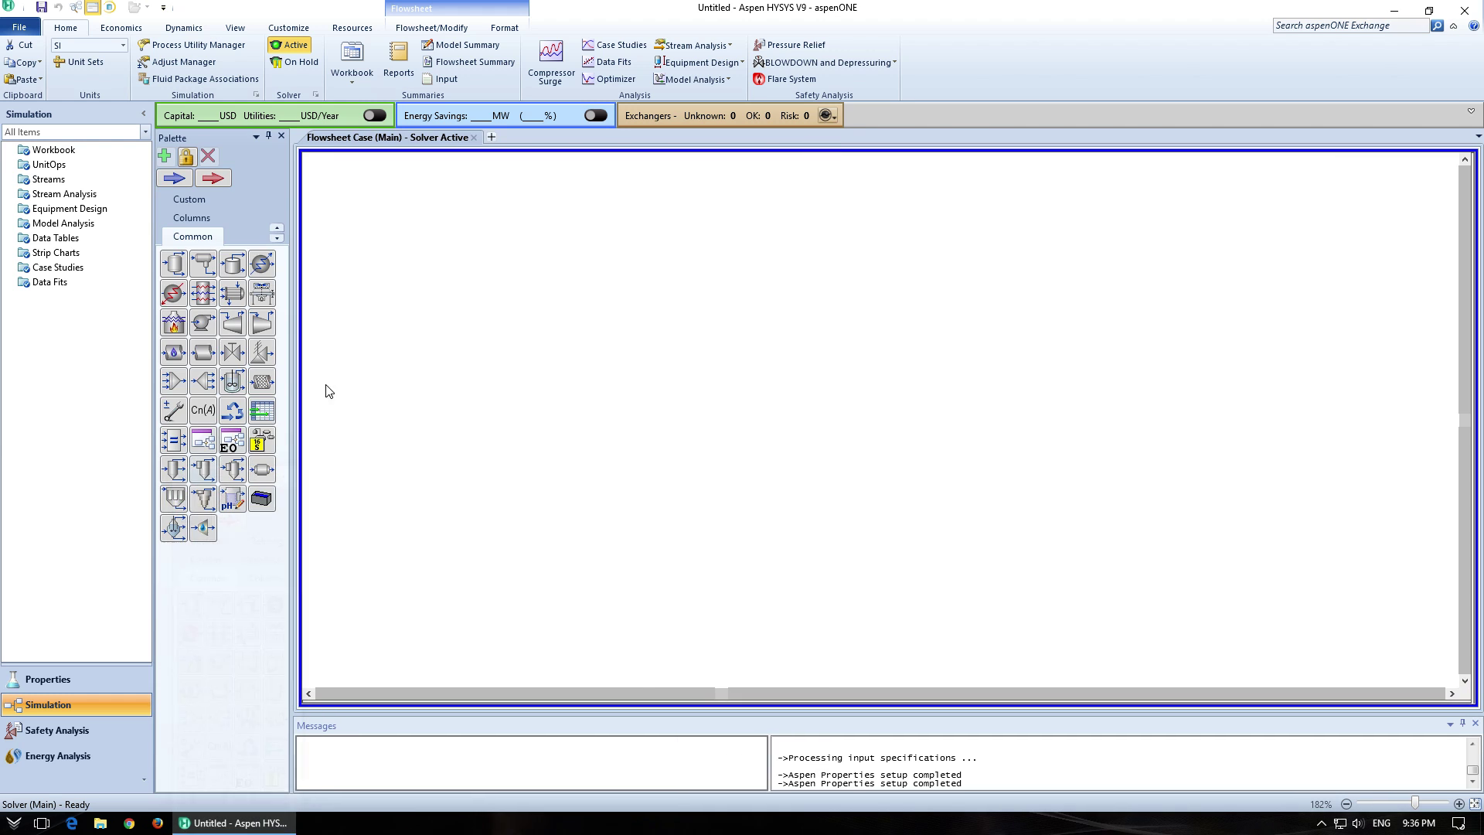
left_click(269, 136)
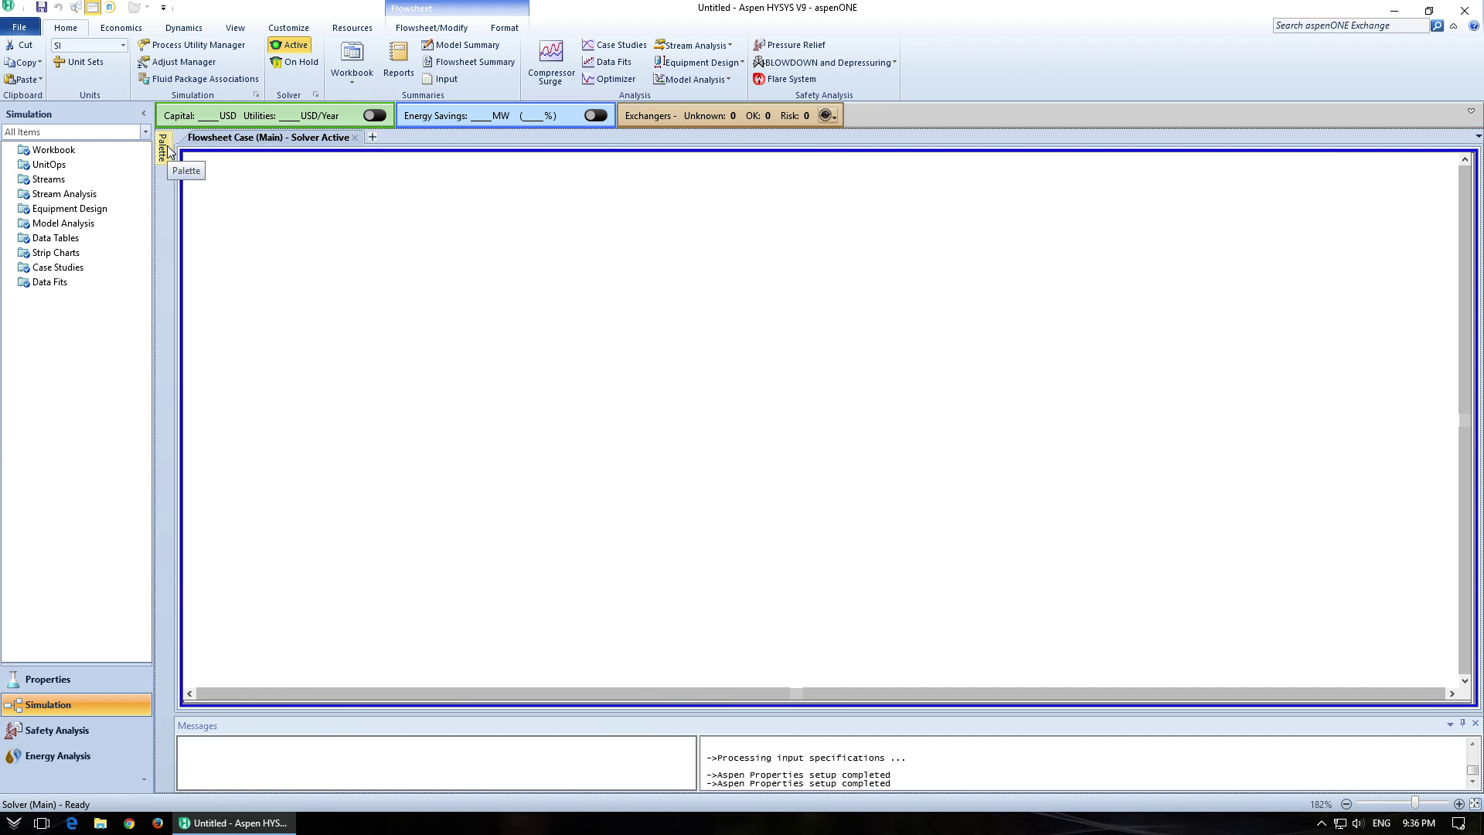
mouse_move(167, 146)
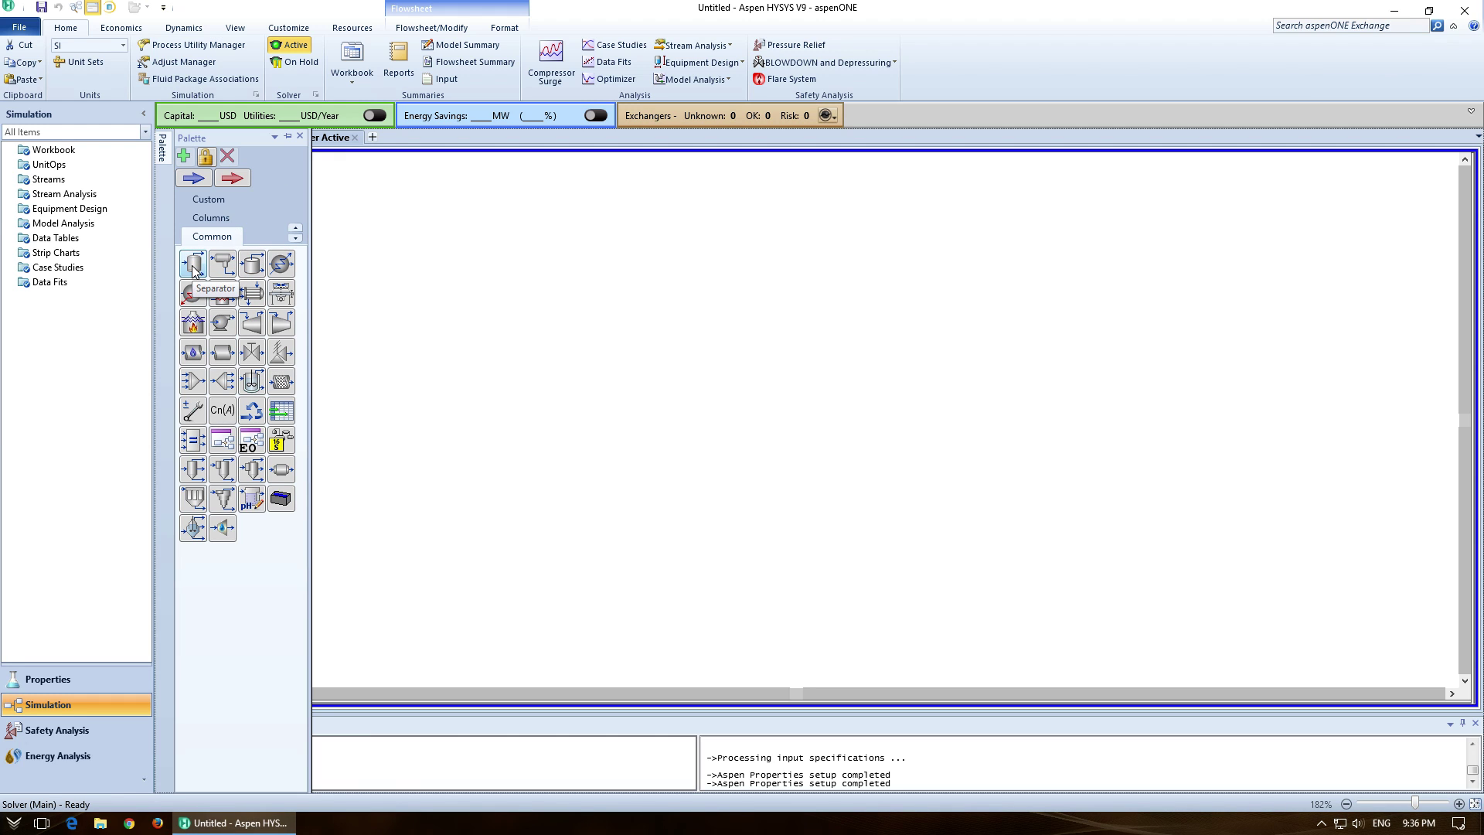
- Place separator V-100 and a material stream named Feed to its left
left_click_drag(193, 268, 762, 493)
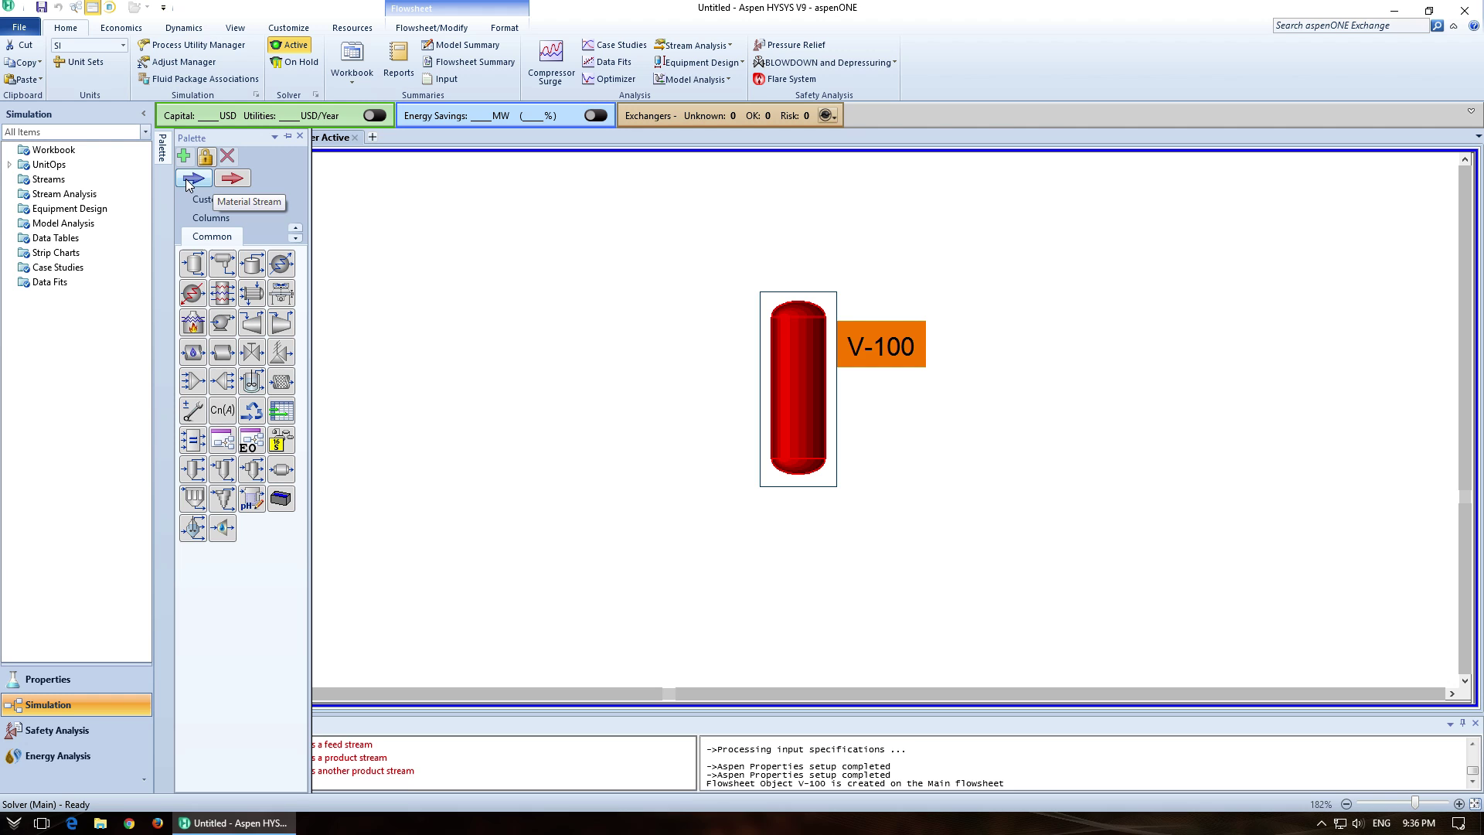
left_click(204, 182)
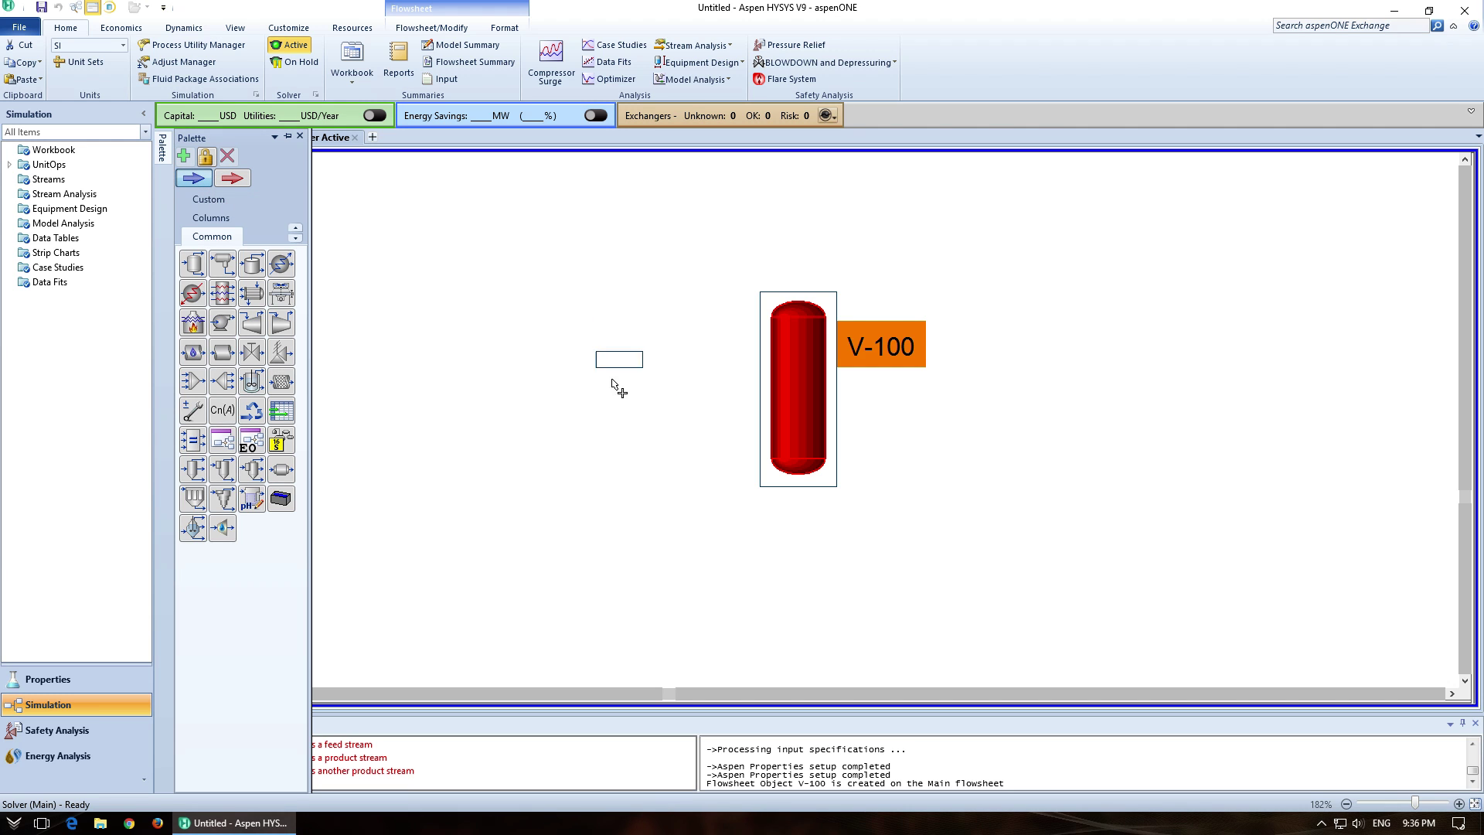
left_click(569, 413)
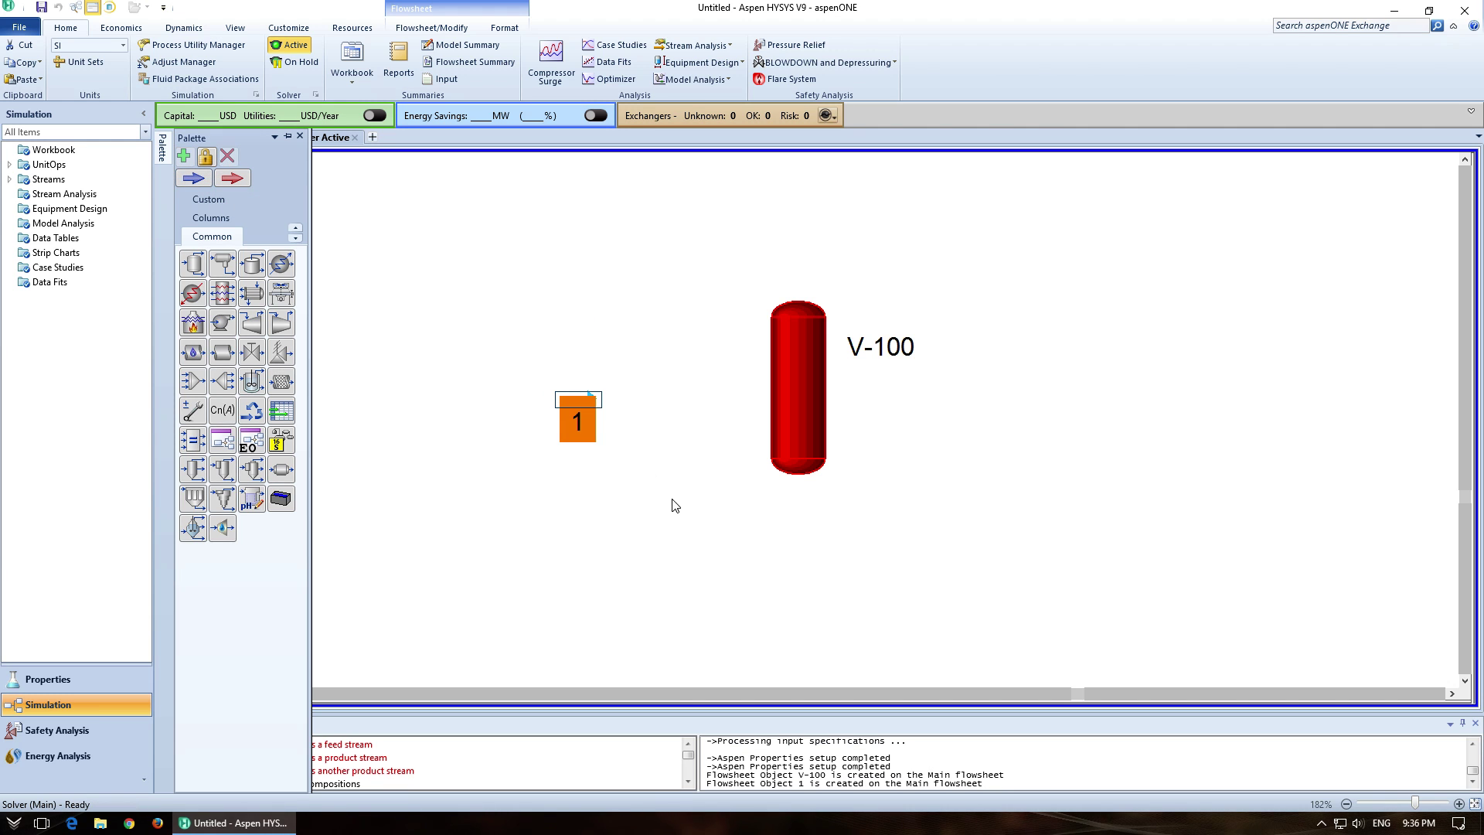
double_click(583, 402)
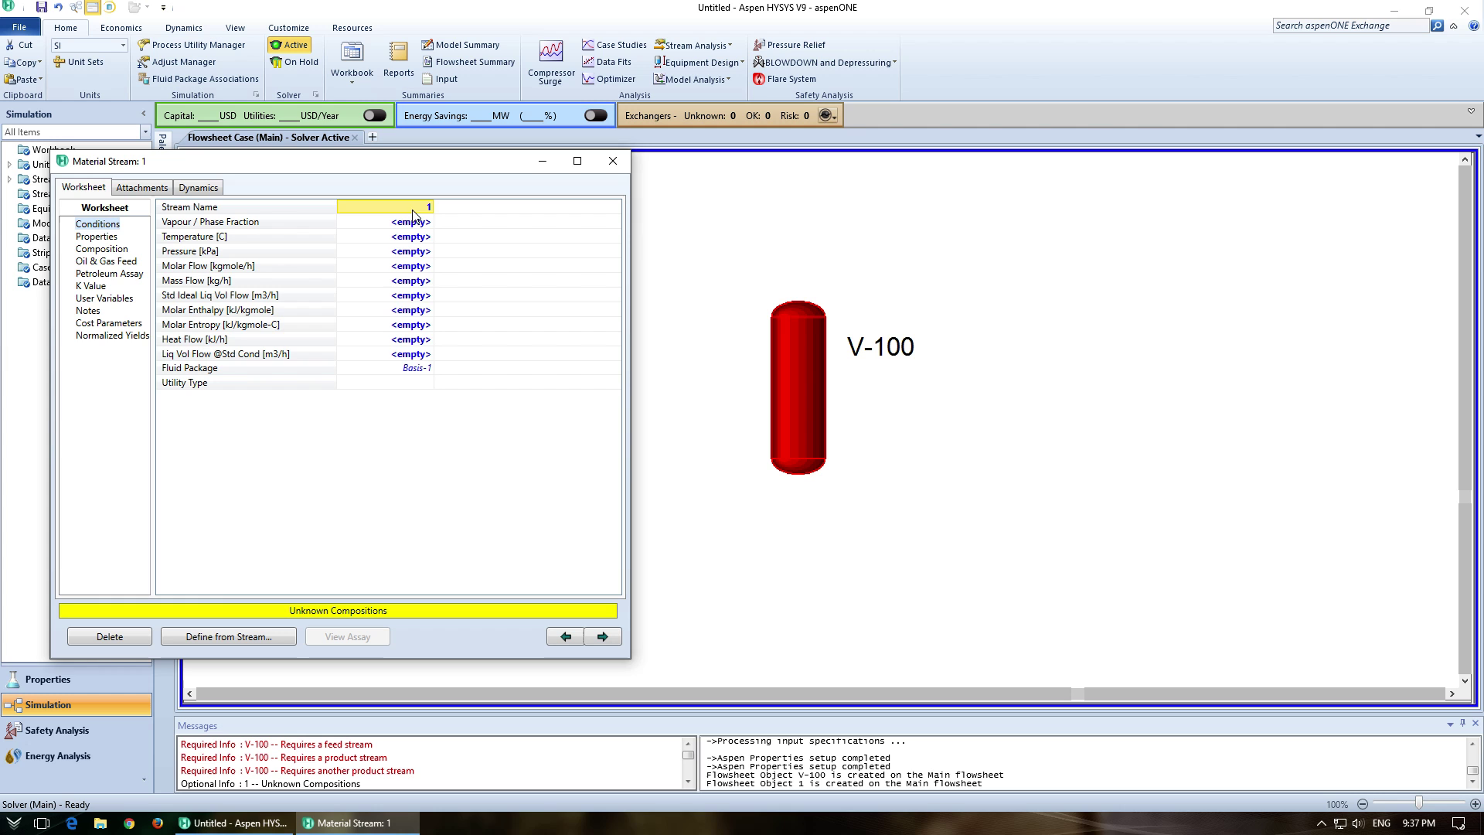
type("Feed")
key("Return")
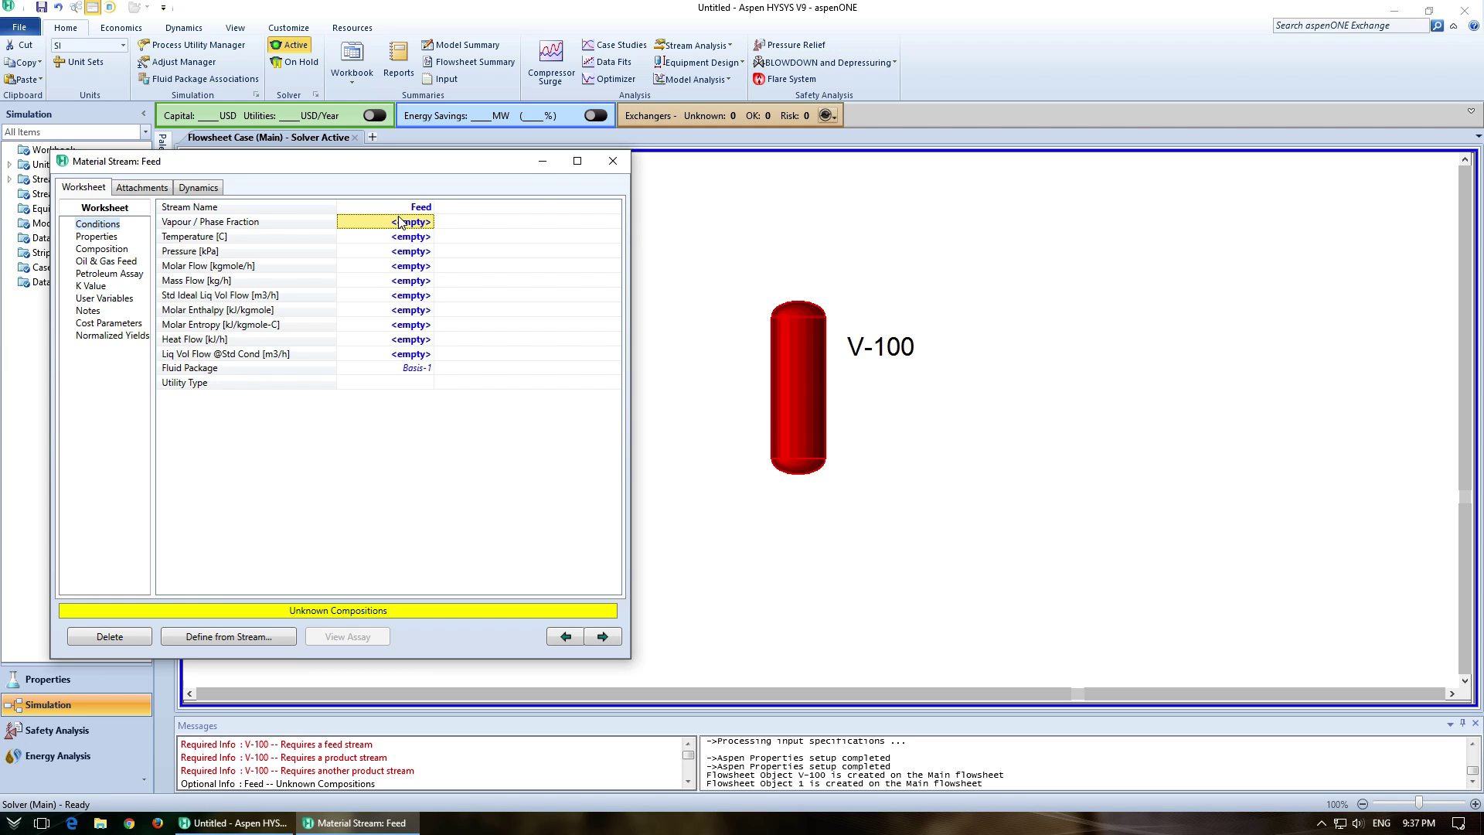
left_click(612, 161)
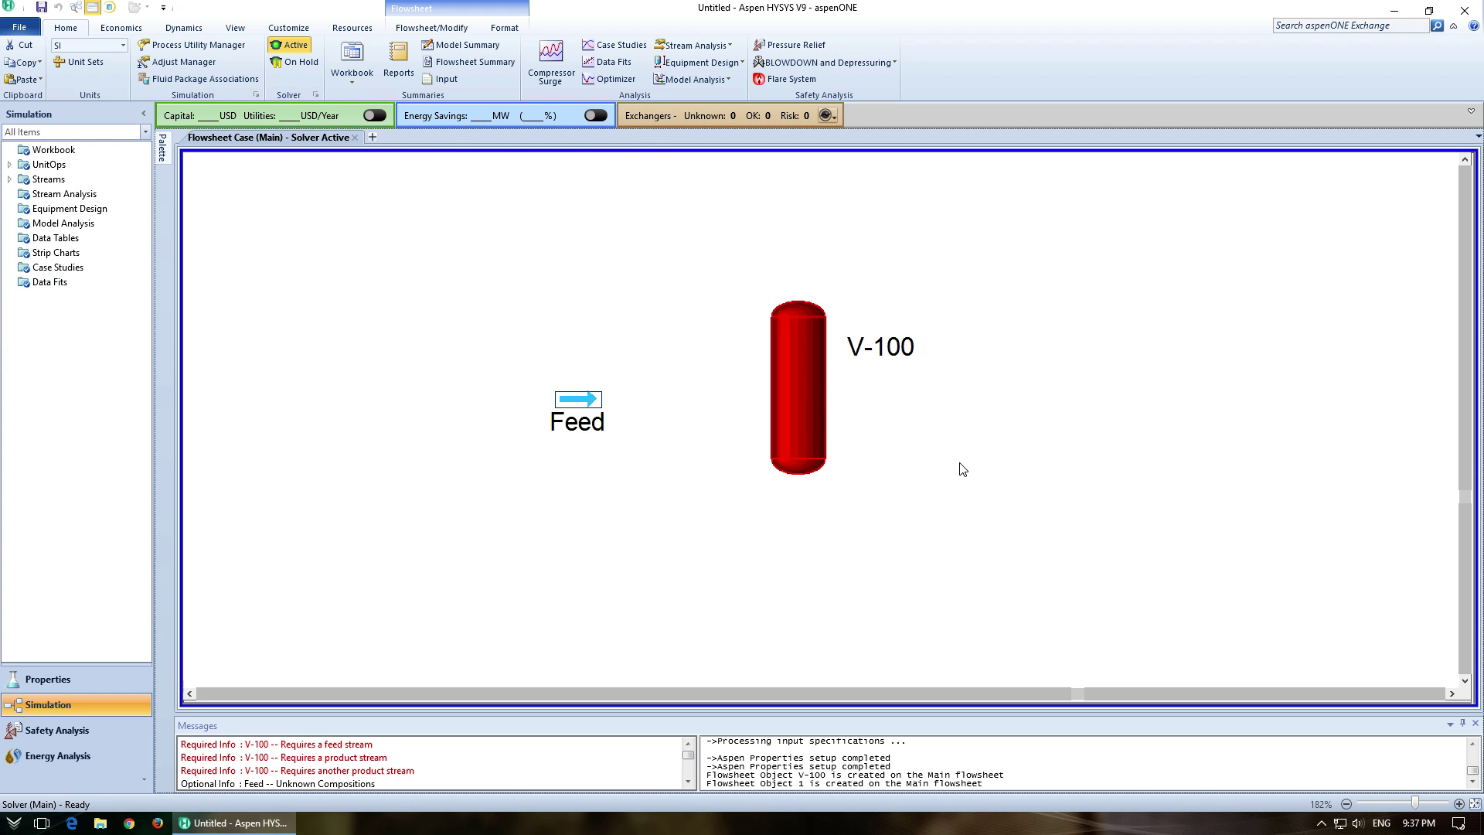
- Set the Feed stream as the inlet of separator V-100
double_click(808, 392)
left_click_drag(433, 202, 480, 419)
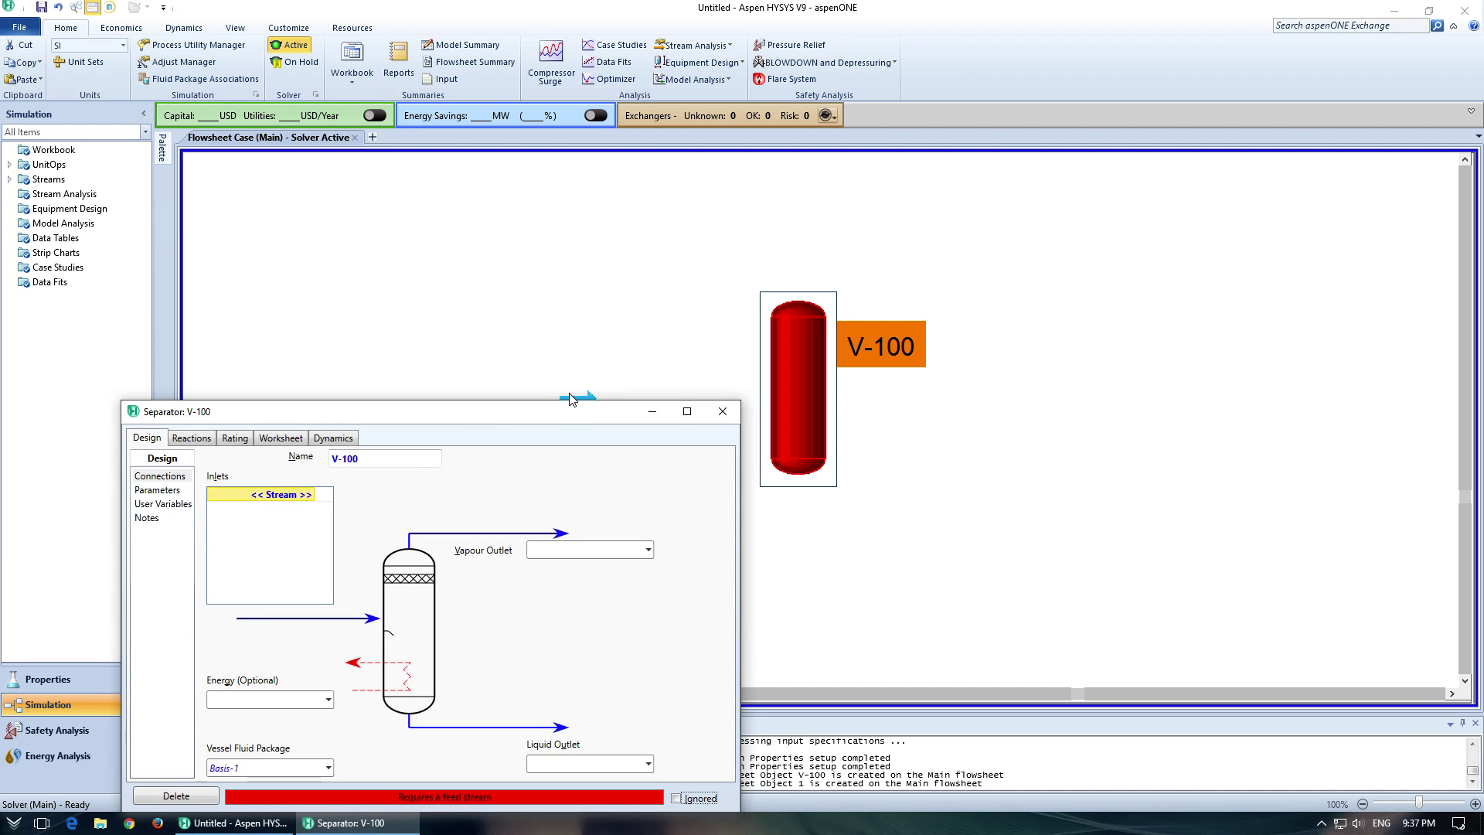
left_click_drag(585, 399, 585, 346)
left_click(309, 495)
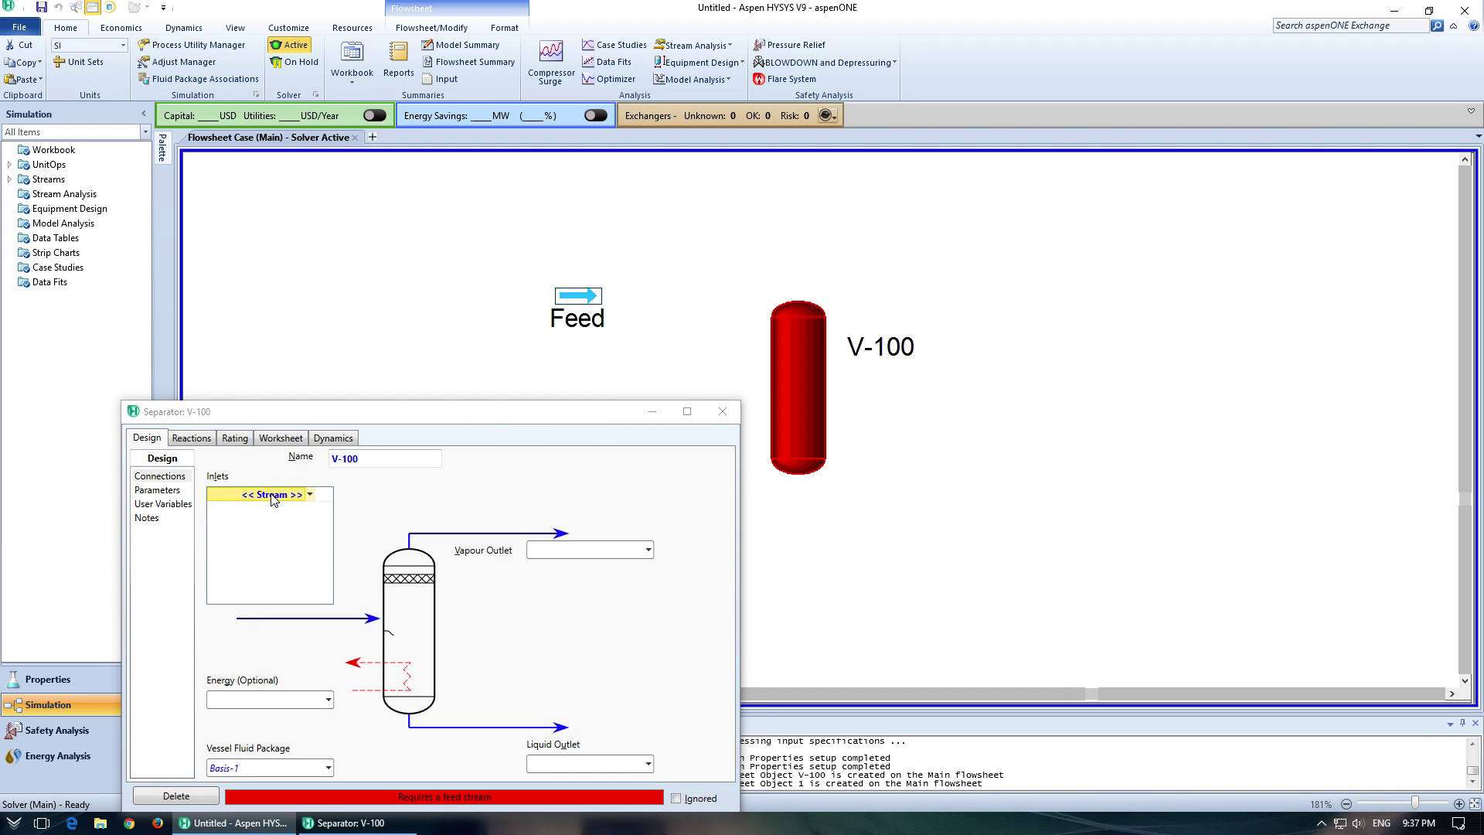
left_click(310, 495)
left_click(257, 513)
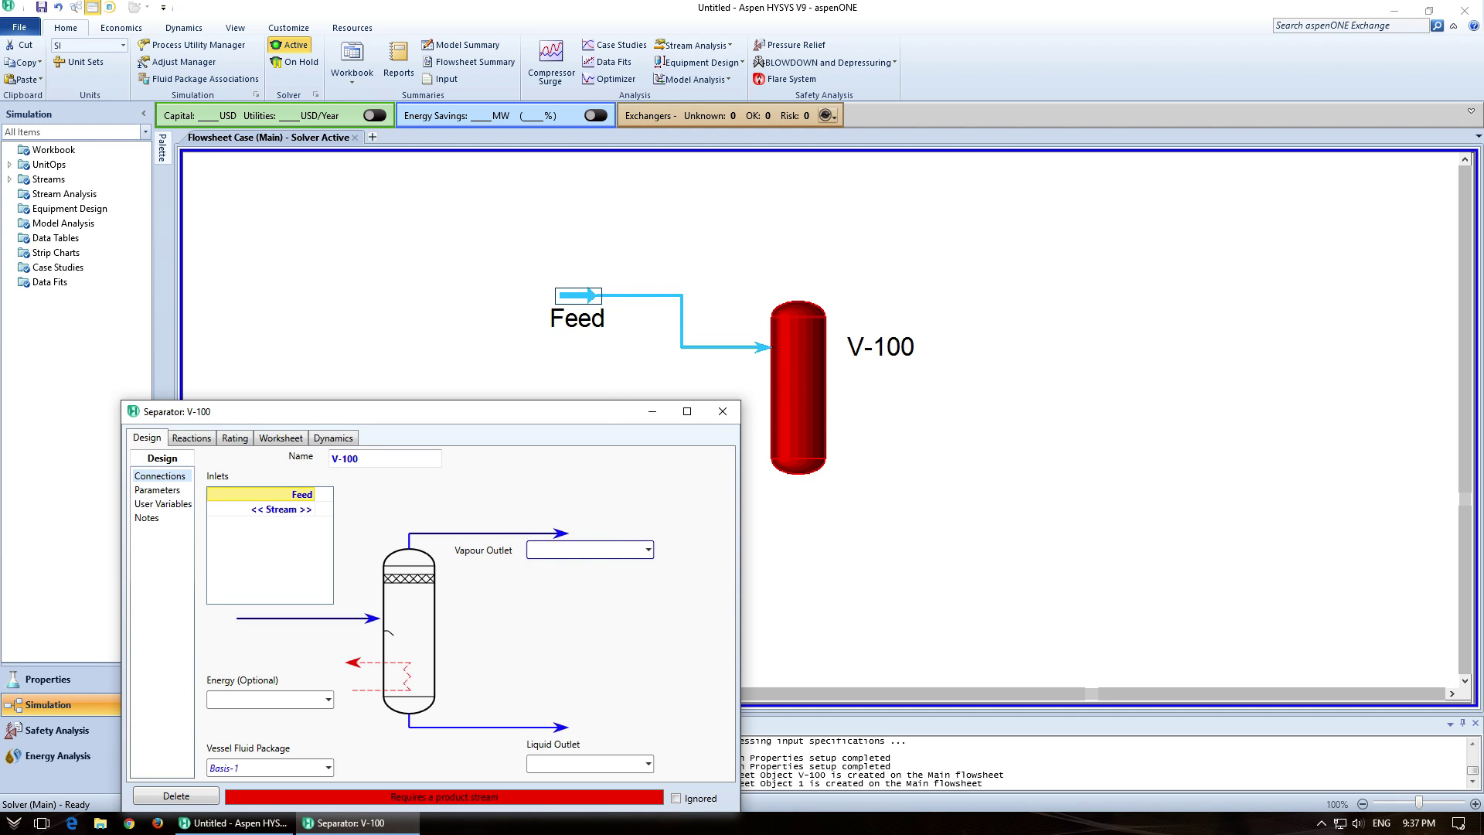
- Name the V-100 outlets Vapor and Liquid and close the separator window
type("Vapor")
key("Return")
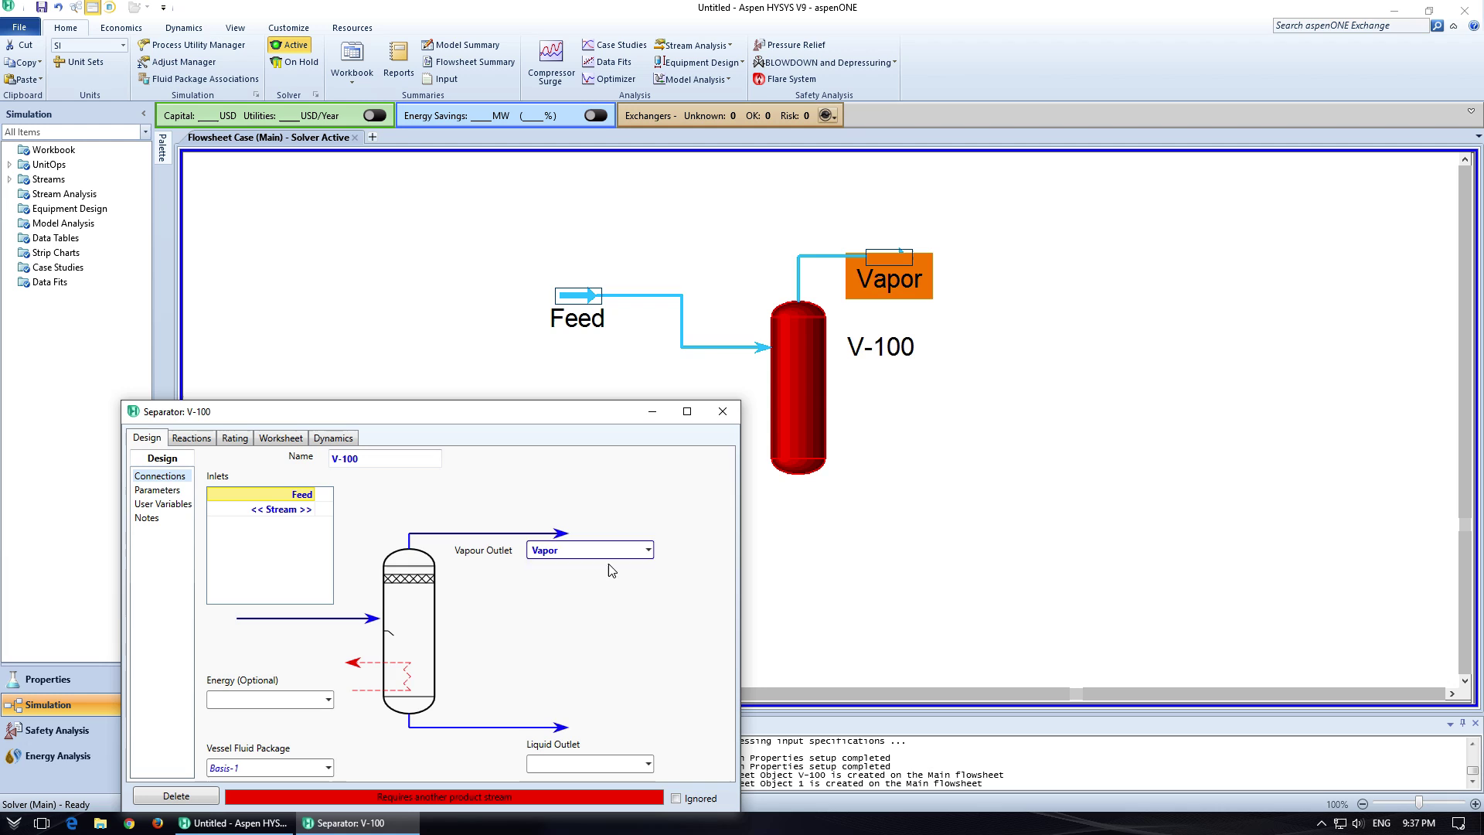
left_click(596, 763)
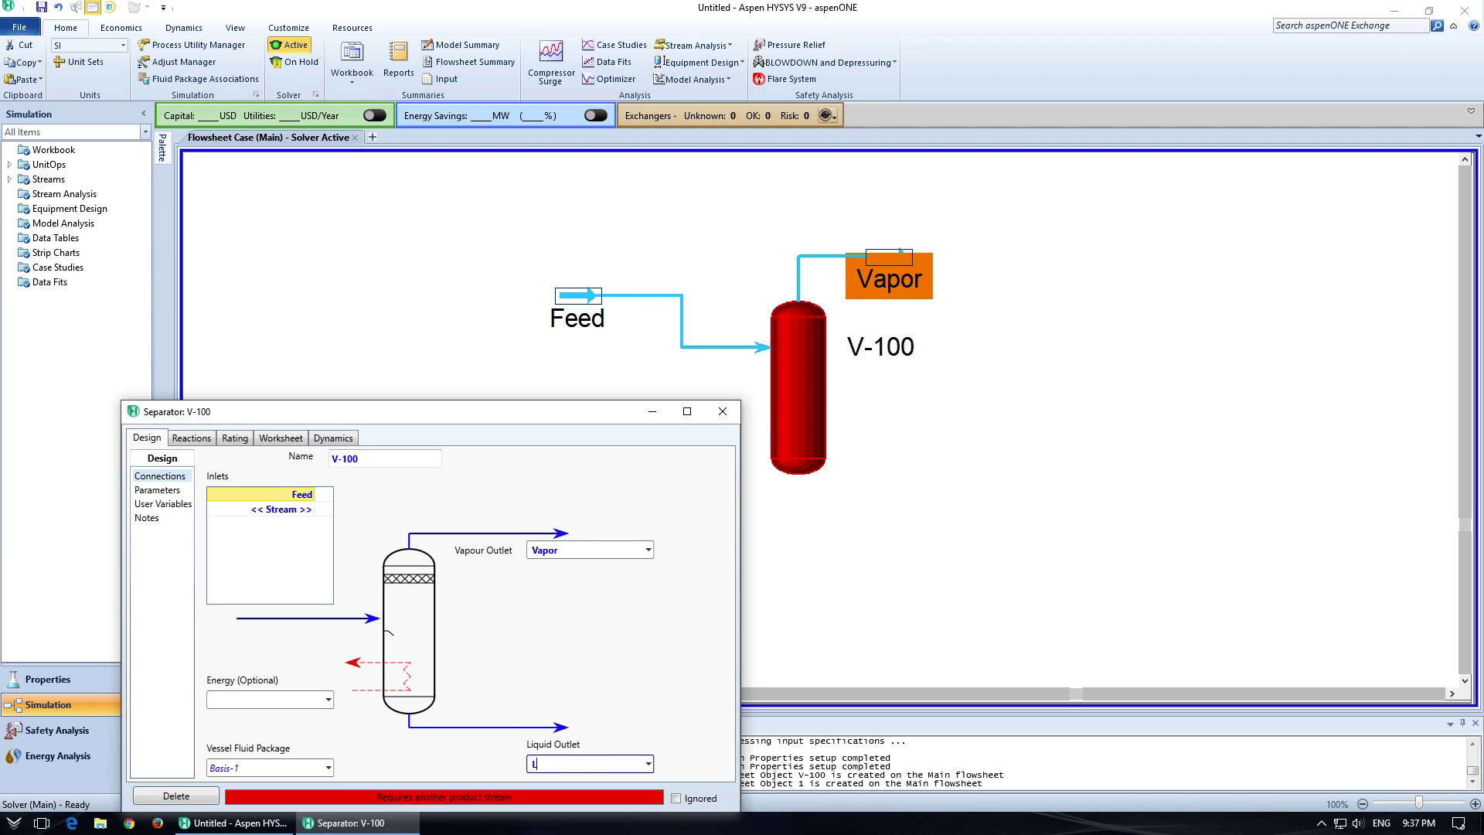
type("Liqui")
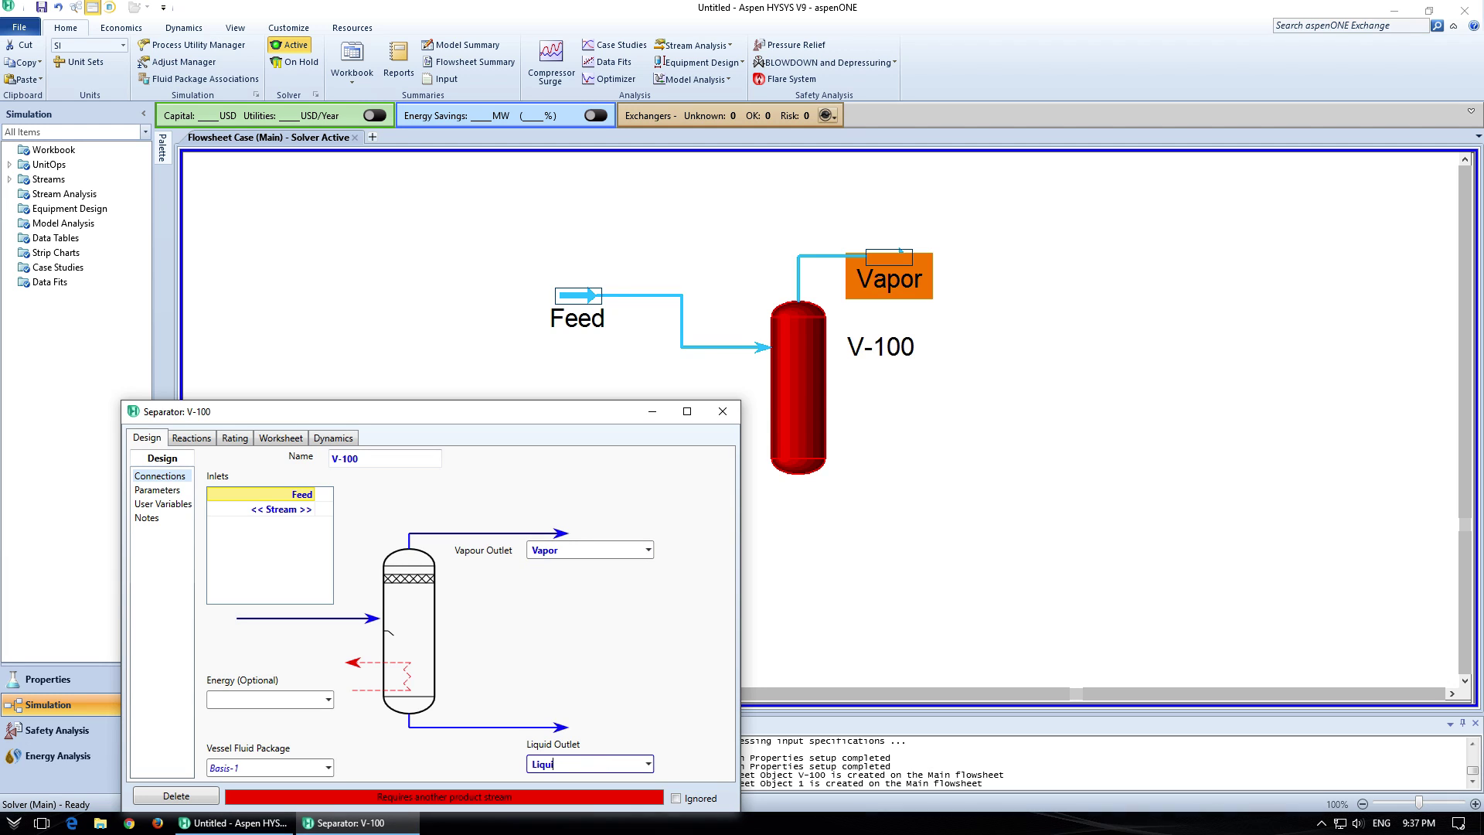
type("d")
key("Return")
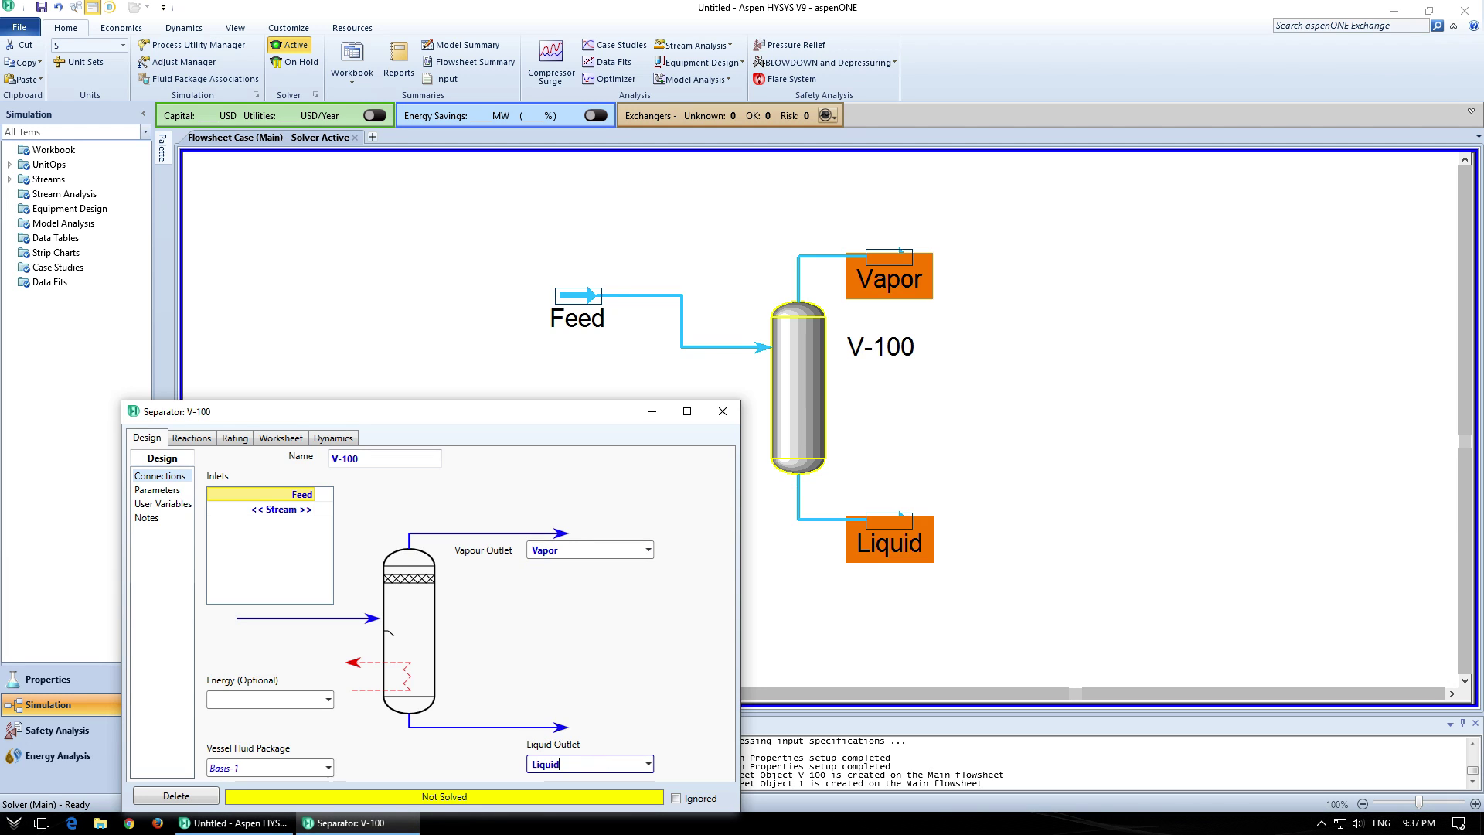
left_click(722, 412)
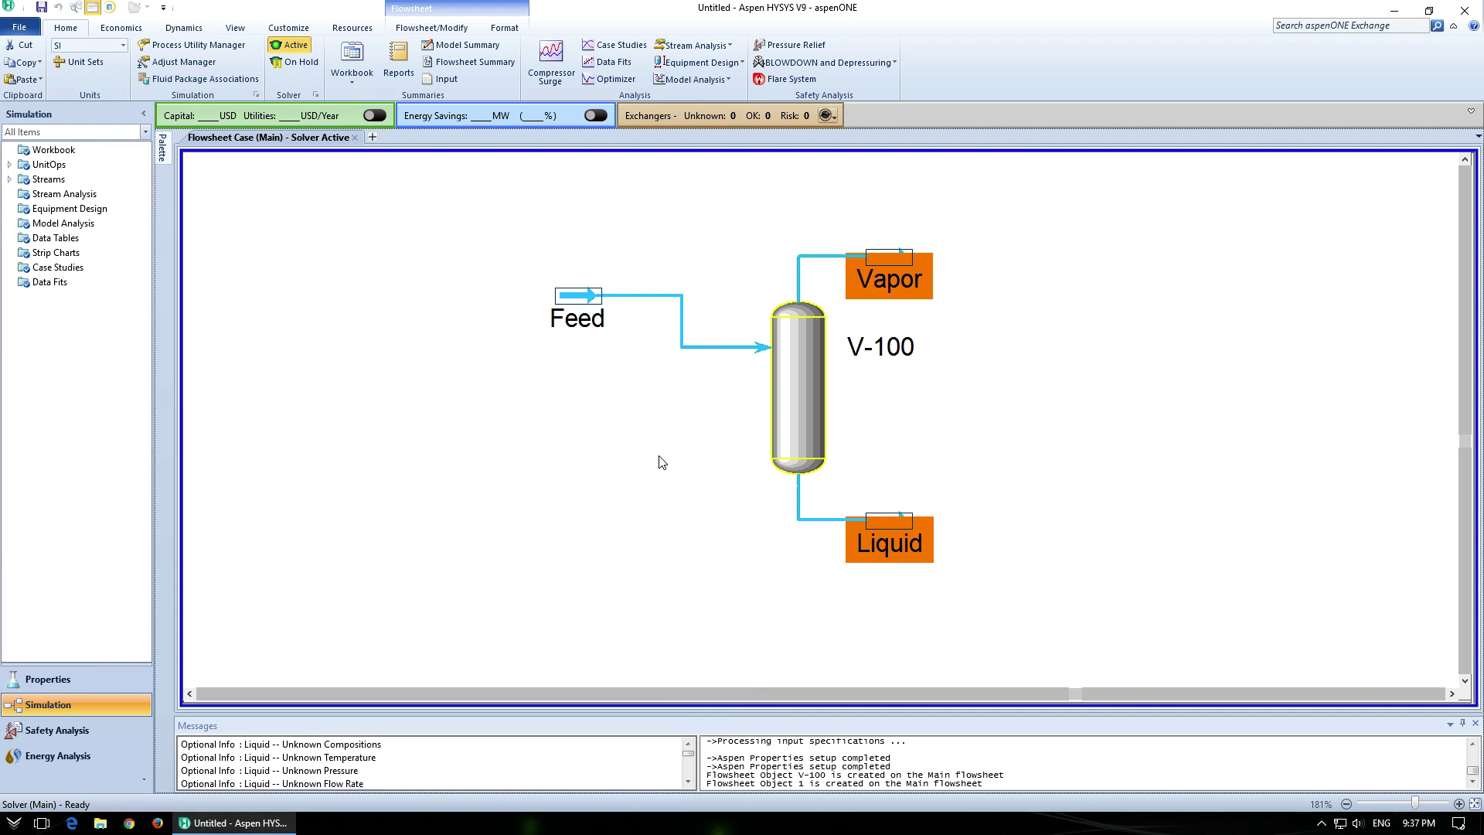
mouse_move(817, 398)
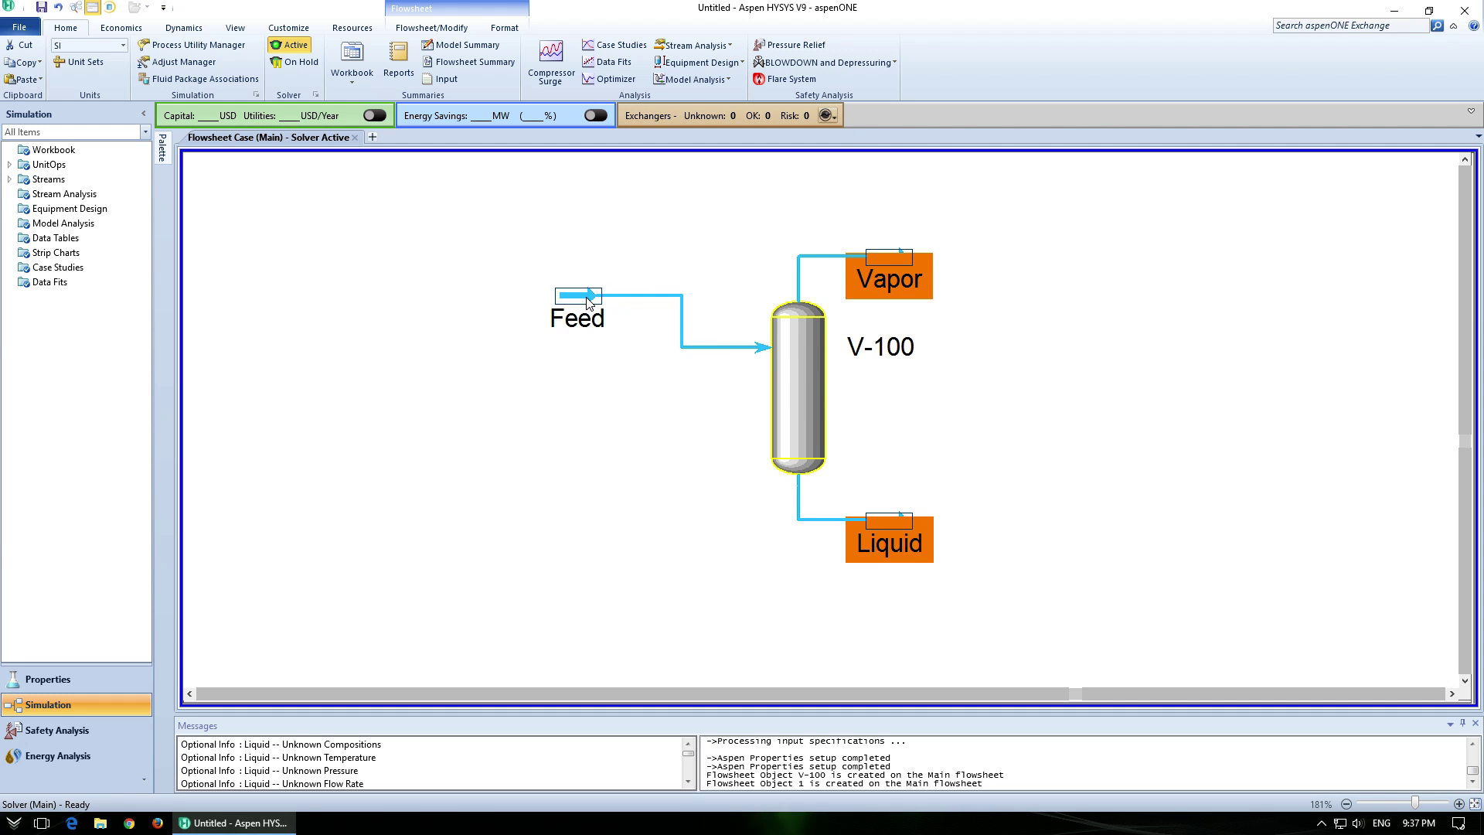
mouse_move(606, 301)
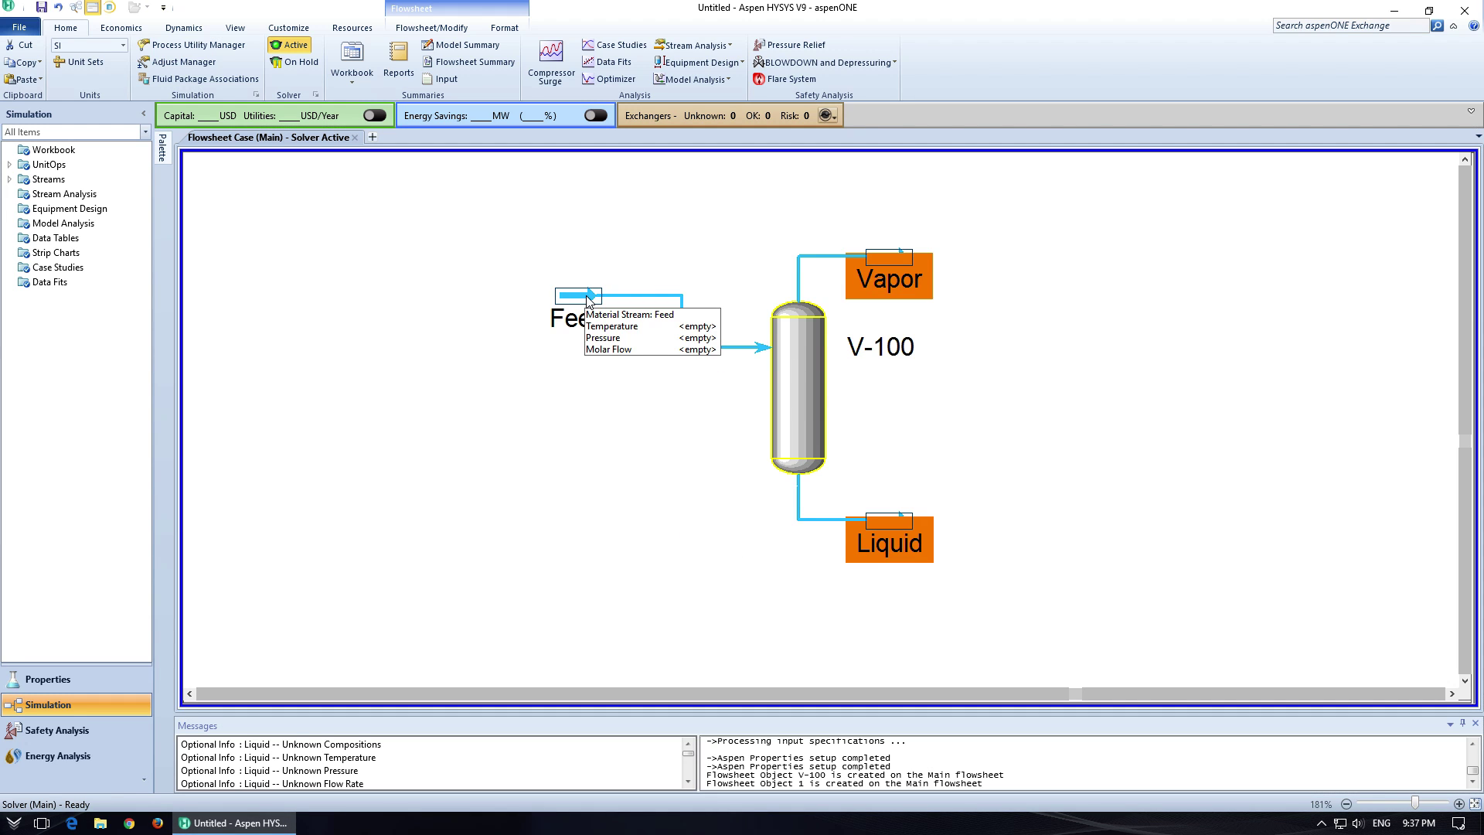
left_click(630, 427)
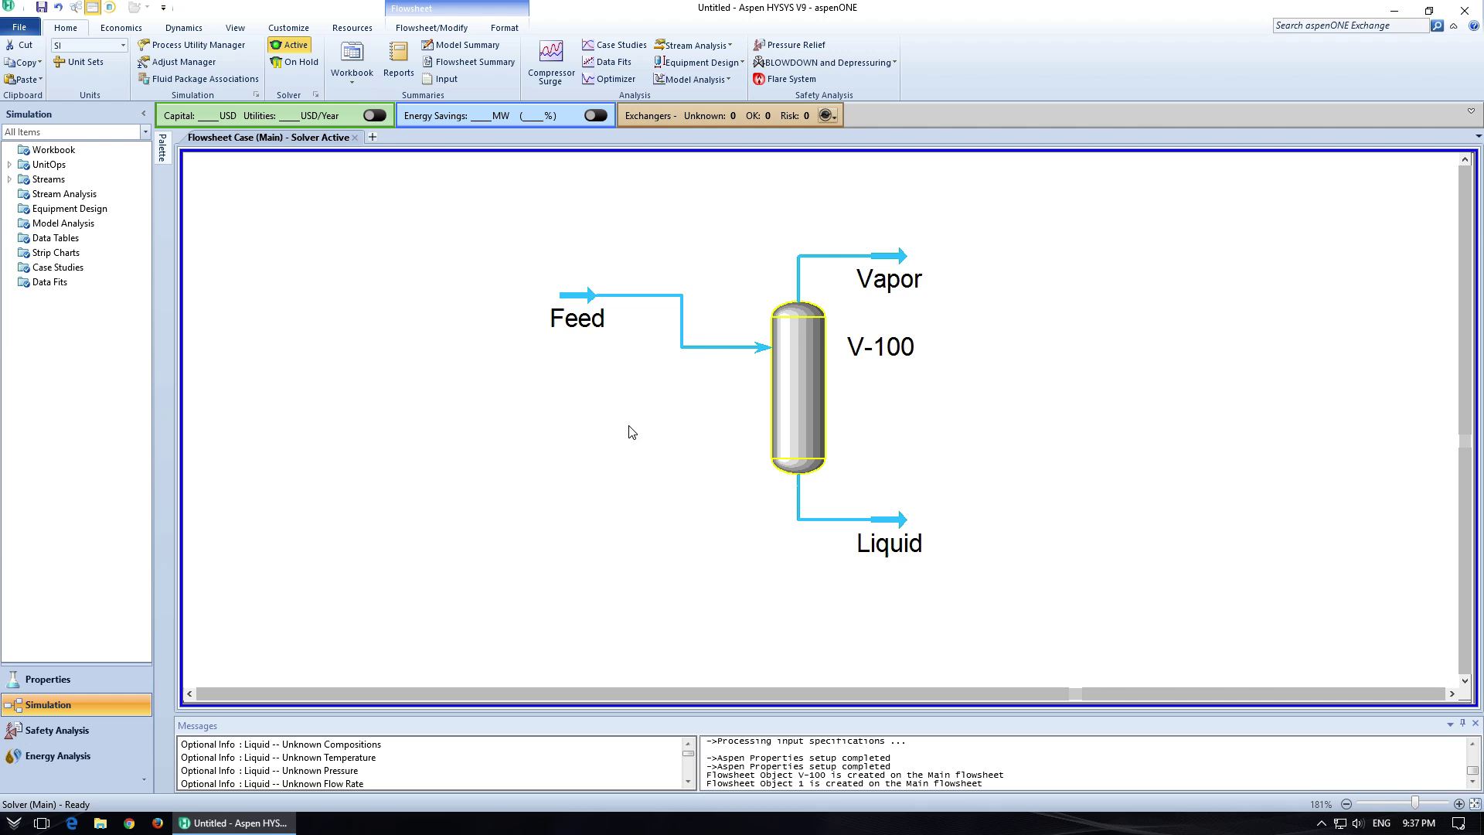
- Set the Feed vapour fraction to 0.4 and pressure to 1 atm (101.3 kPa)
double_click(592, 297)
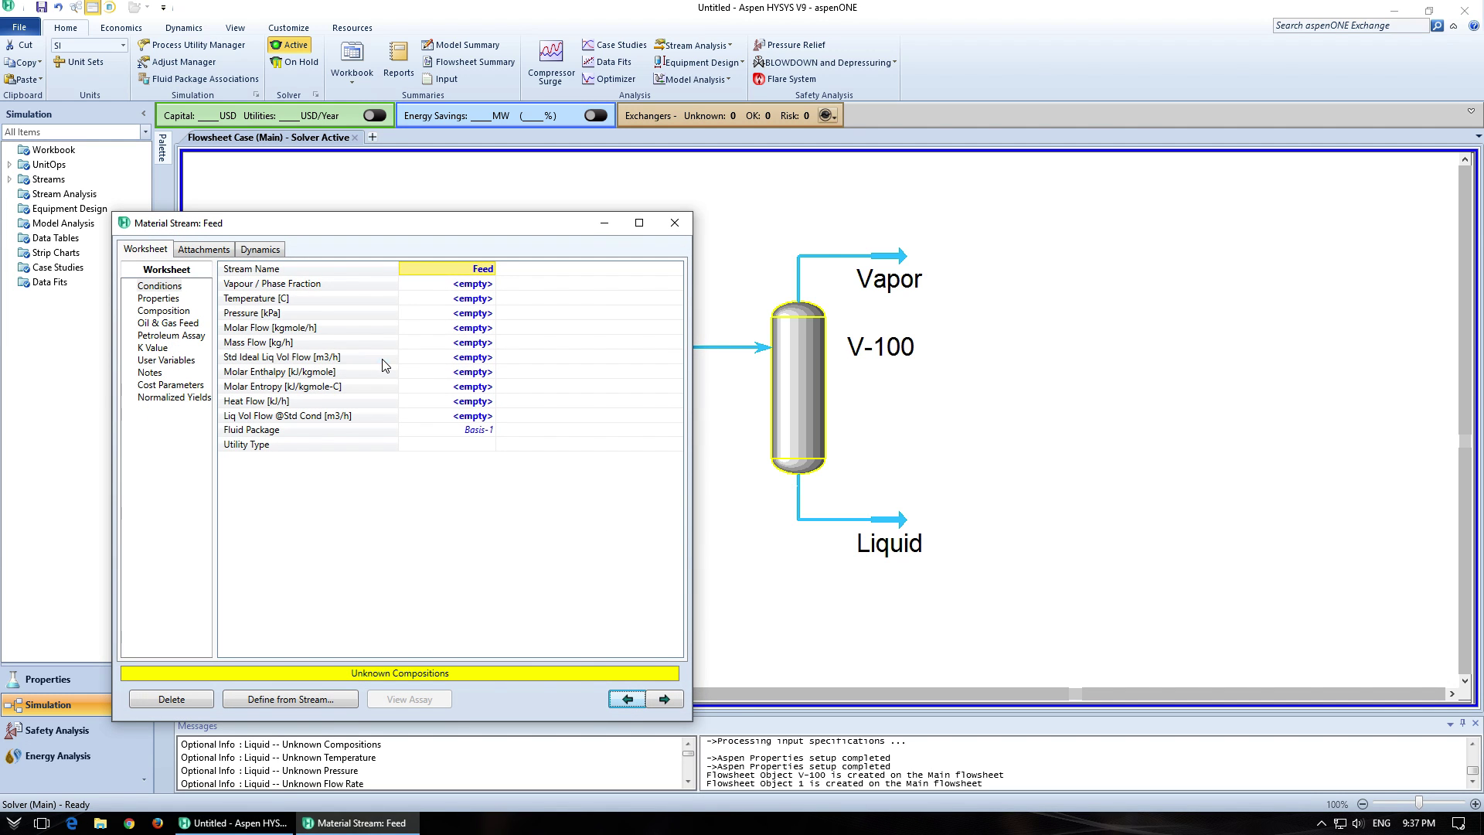
left_click(471, 284)
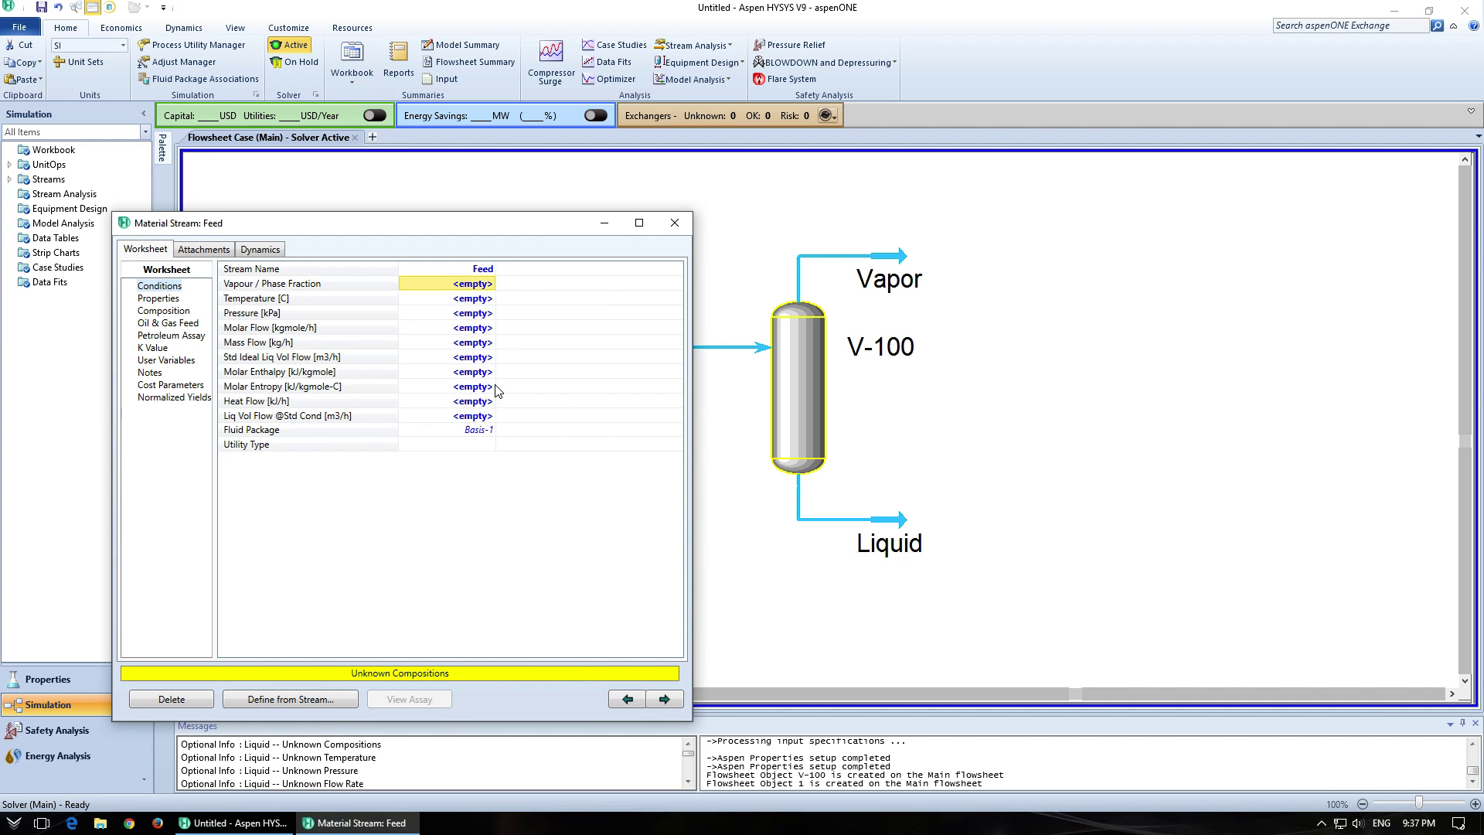
type("0.4")
key("Return")
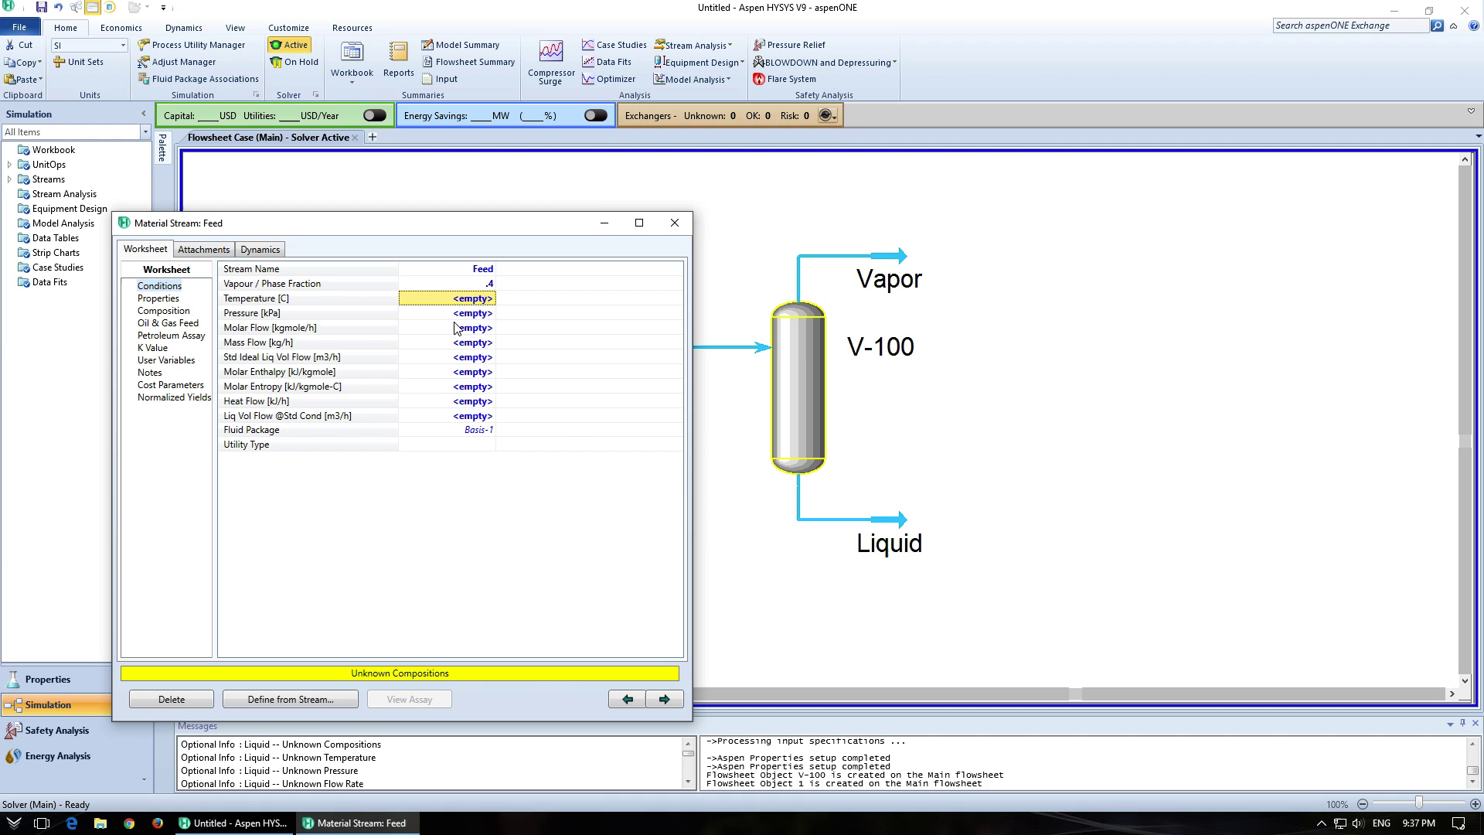
left_click(467, 315)
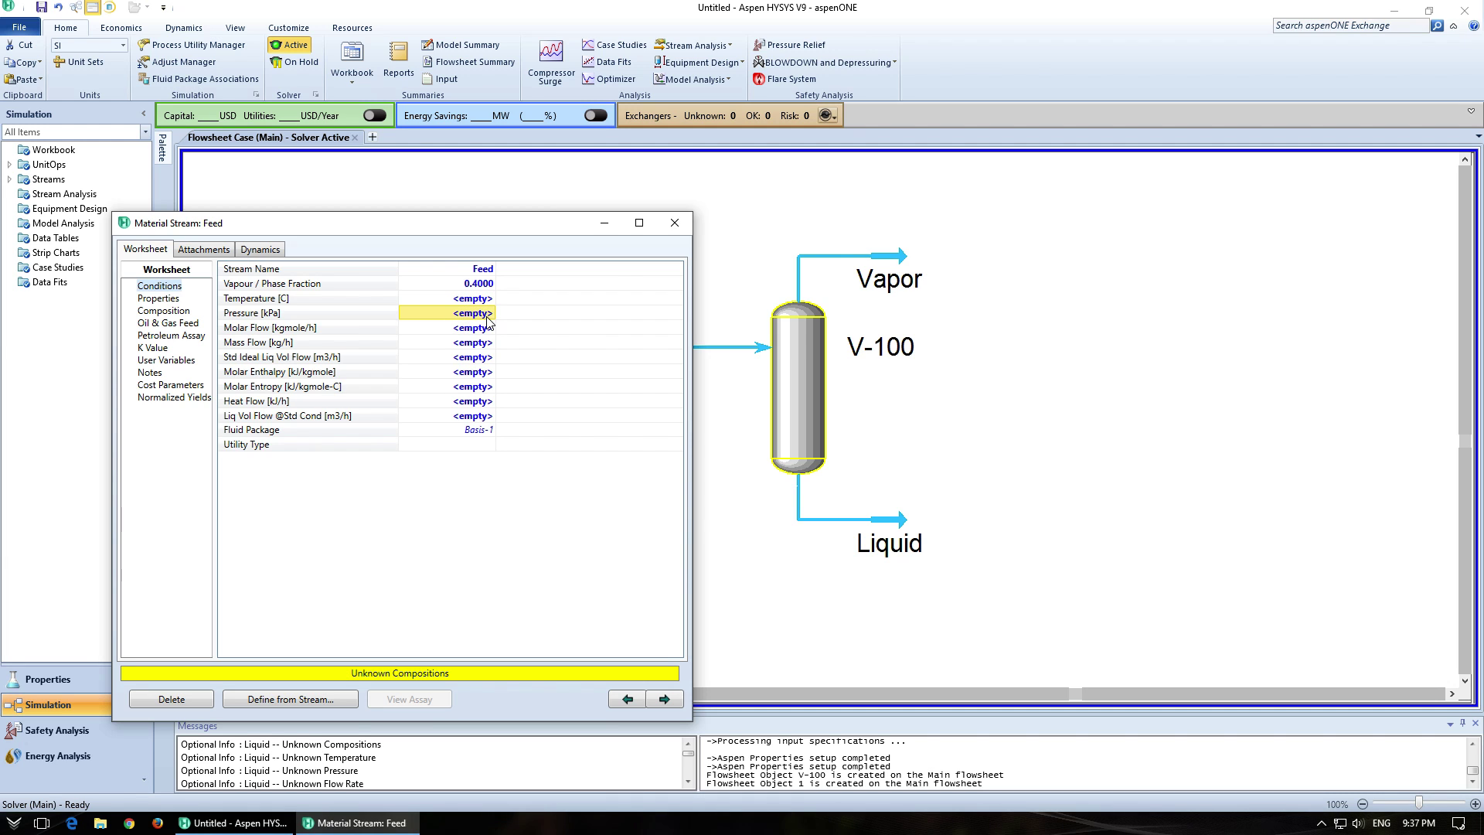
left_click(487, 316)
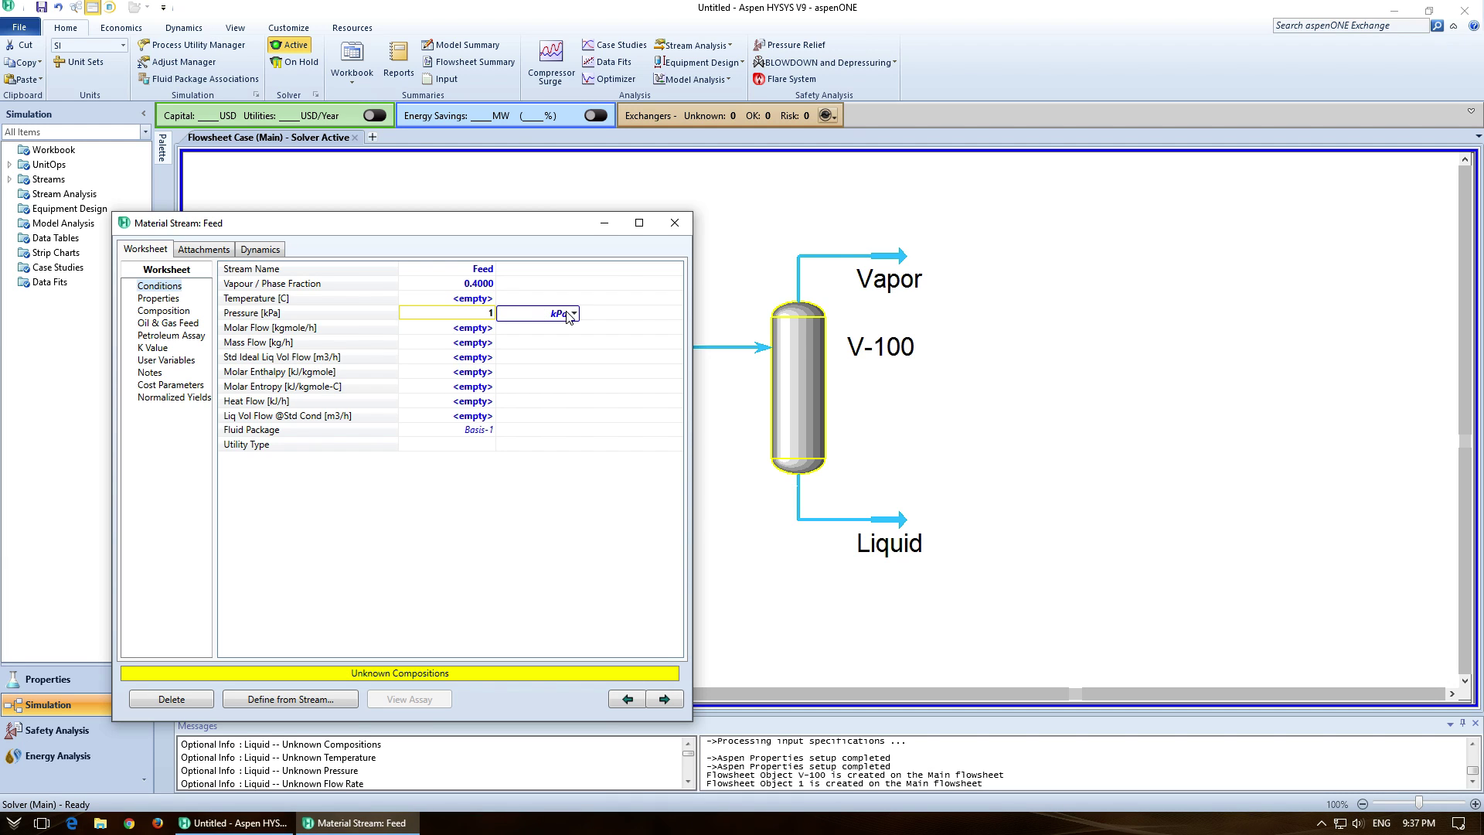
left_click(574, 313)
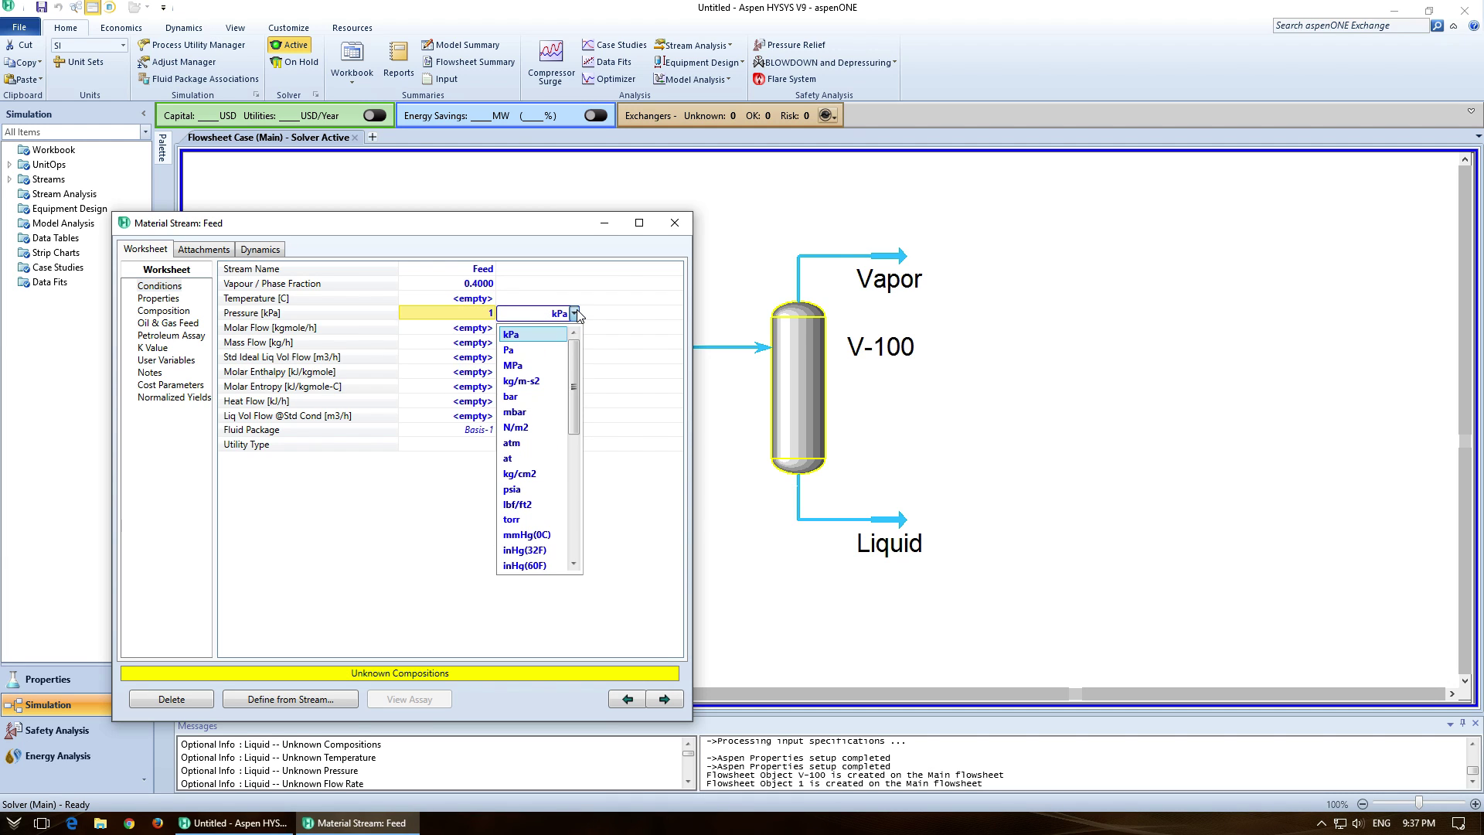
left_click(530, 449)
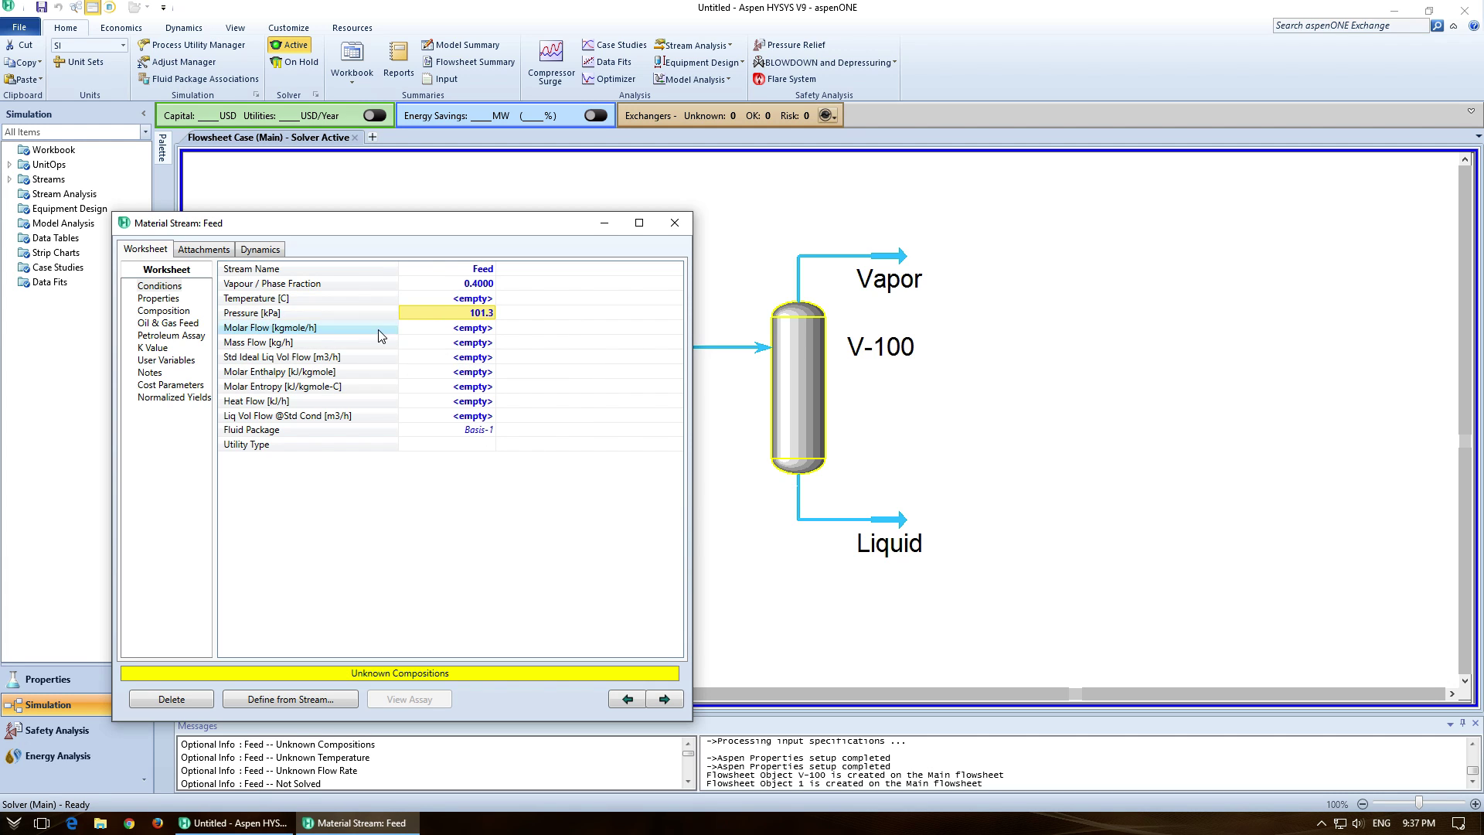
left_click(469, 330)
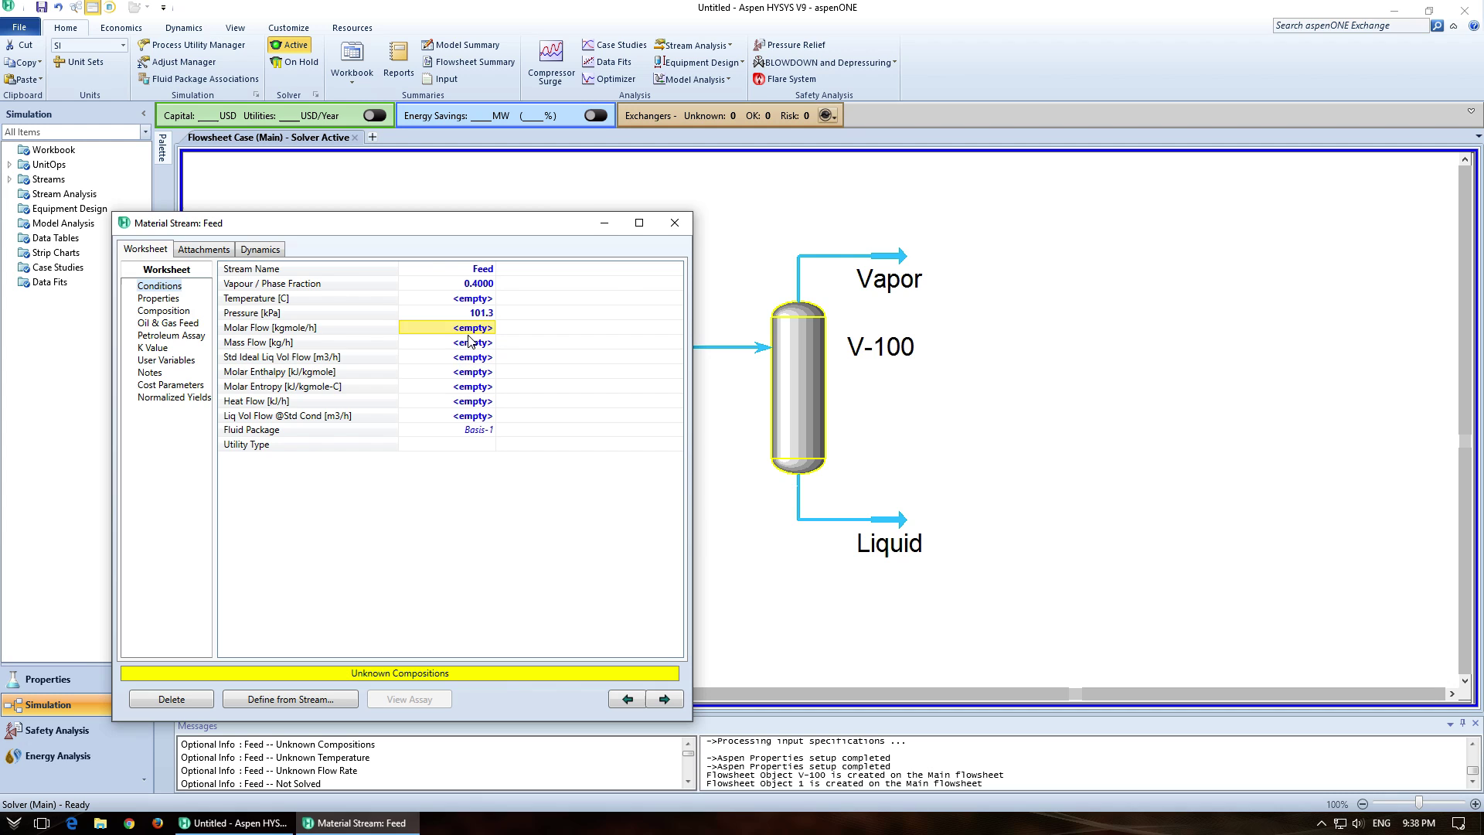
- Enter a Feed molar flow of 100 kgmole/h
type("100")
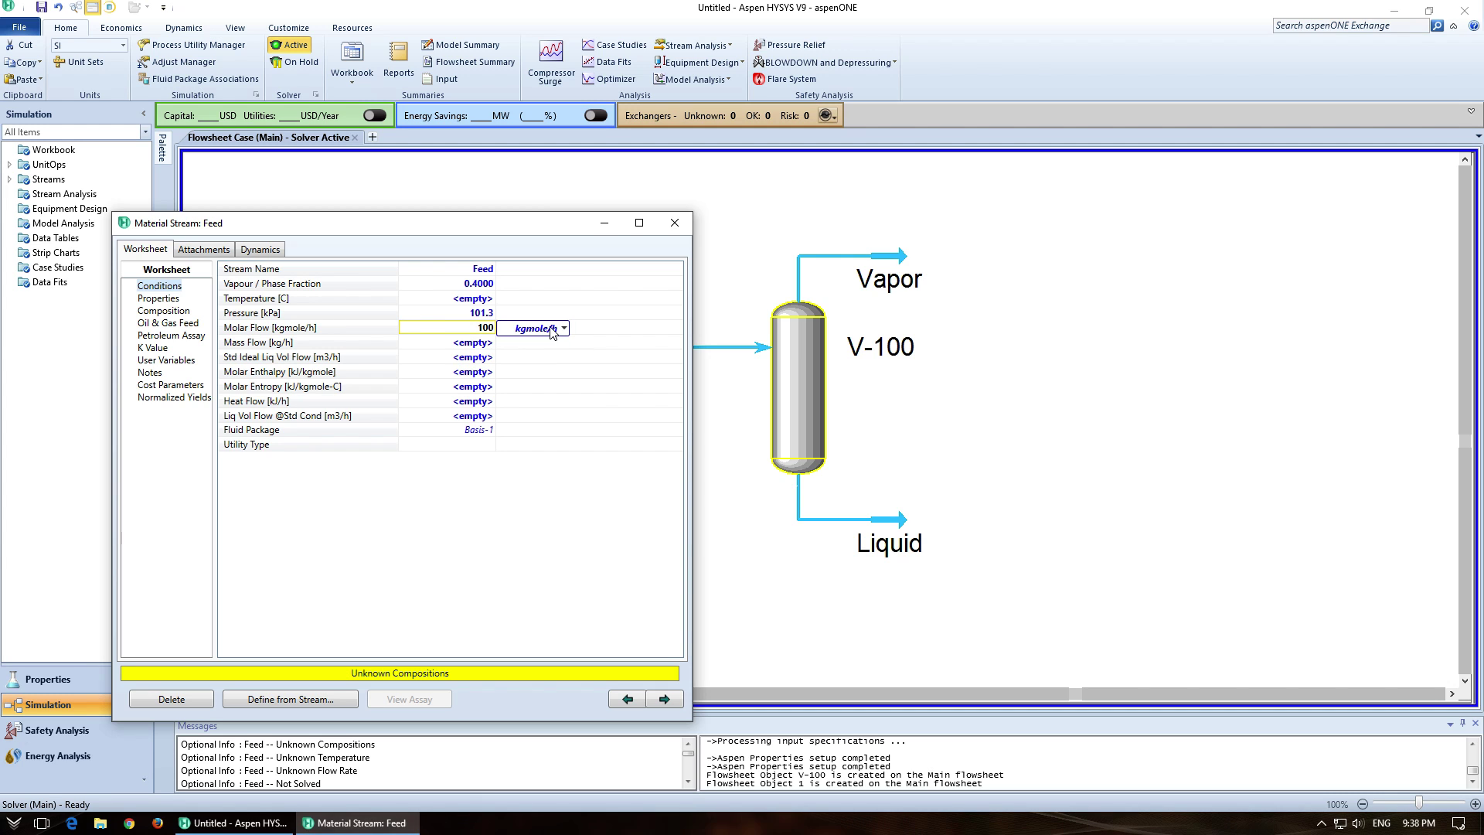
key("Return")
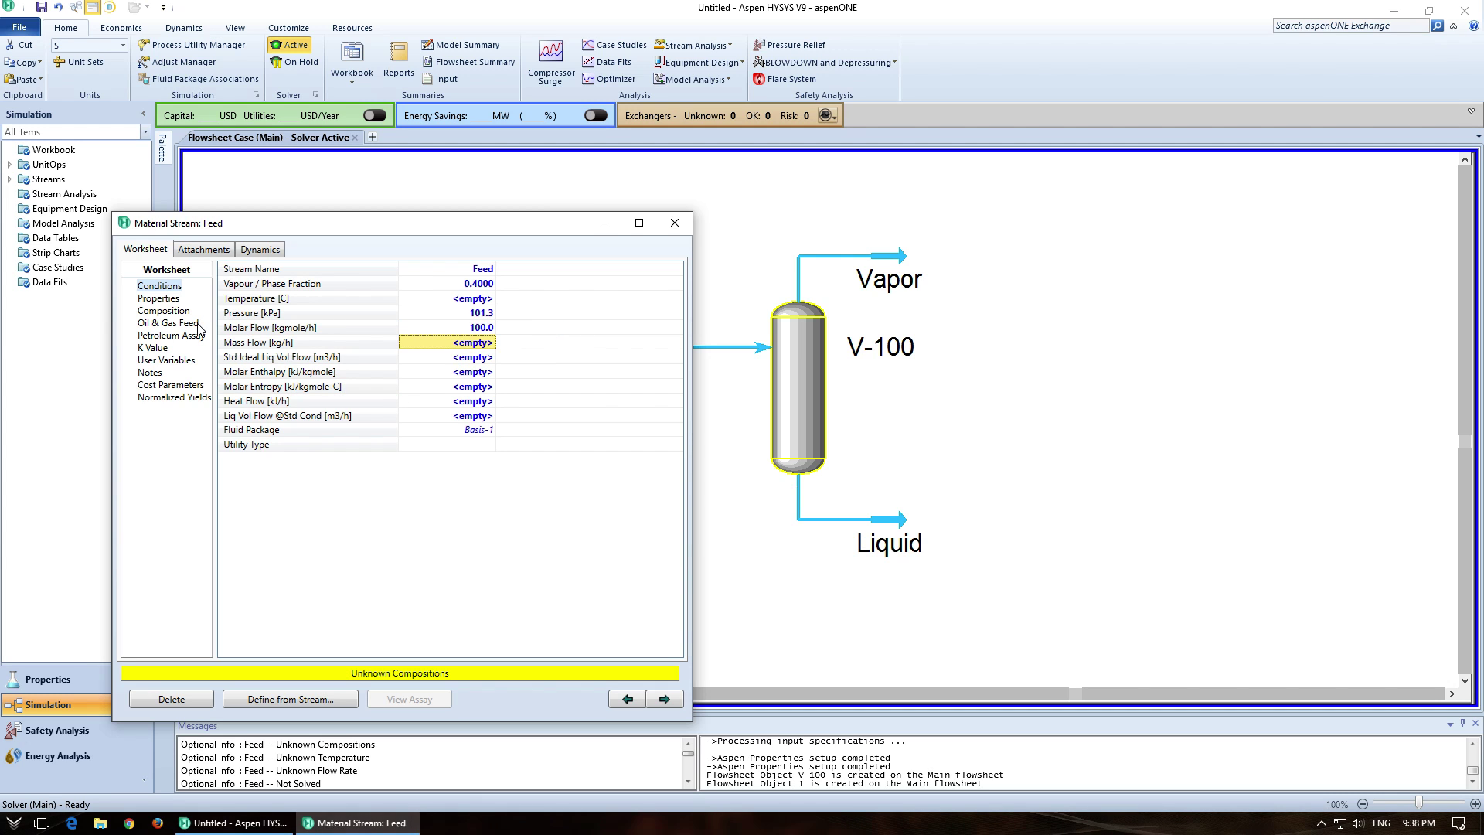
double_click(472, 331)
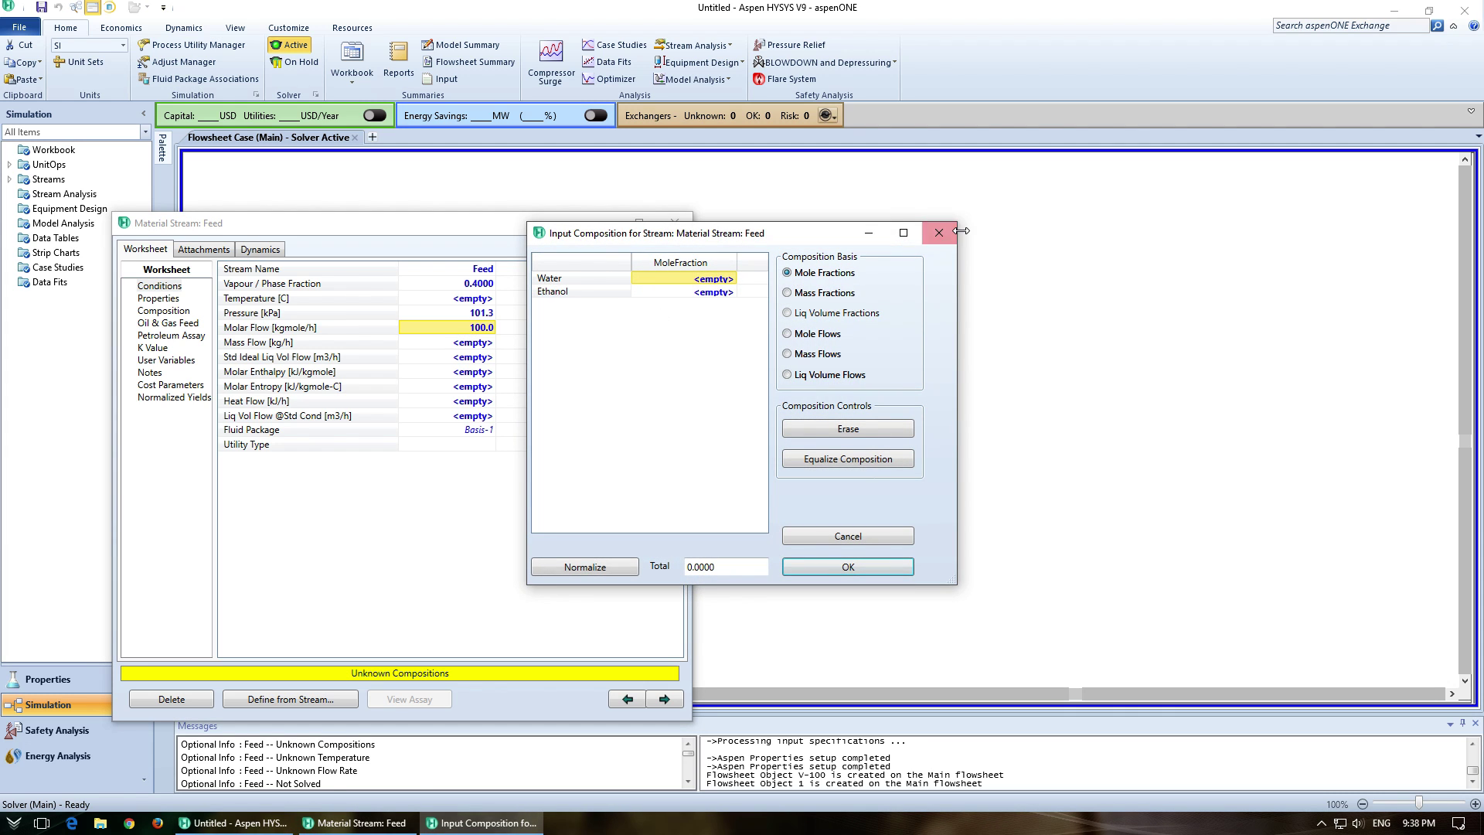
left_click(949, 231)
- Set the Feed composition to 0.4 Water and 0.6 Ethanol mole fraction
left_click(164, 310)
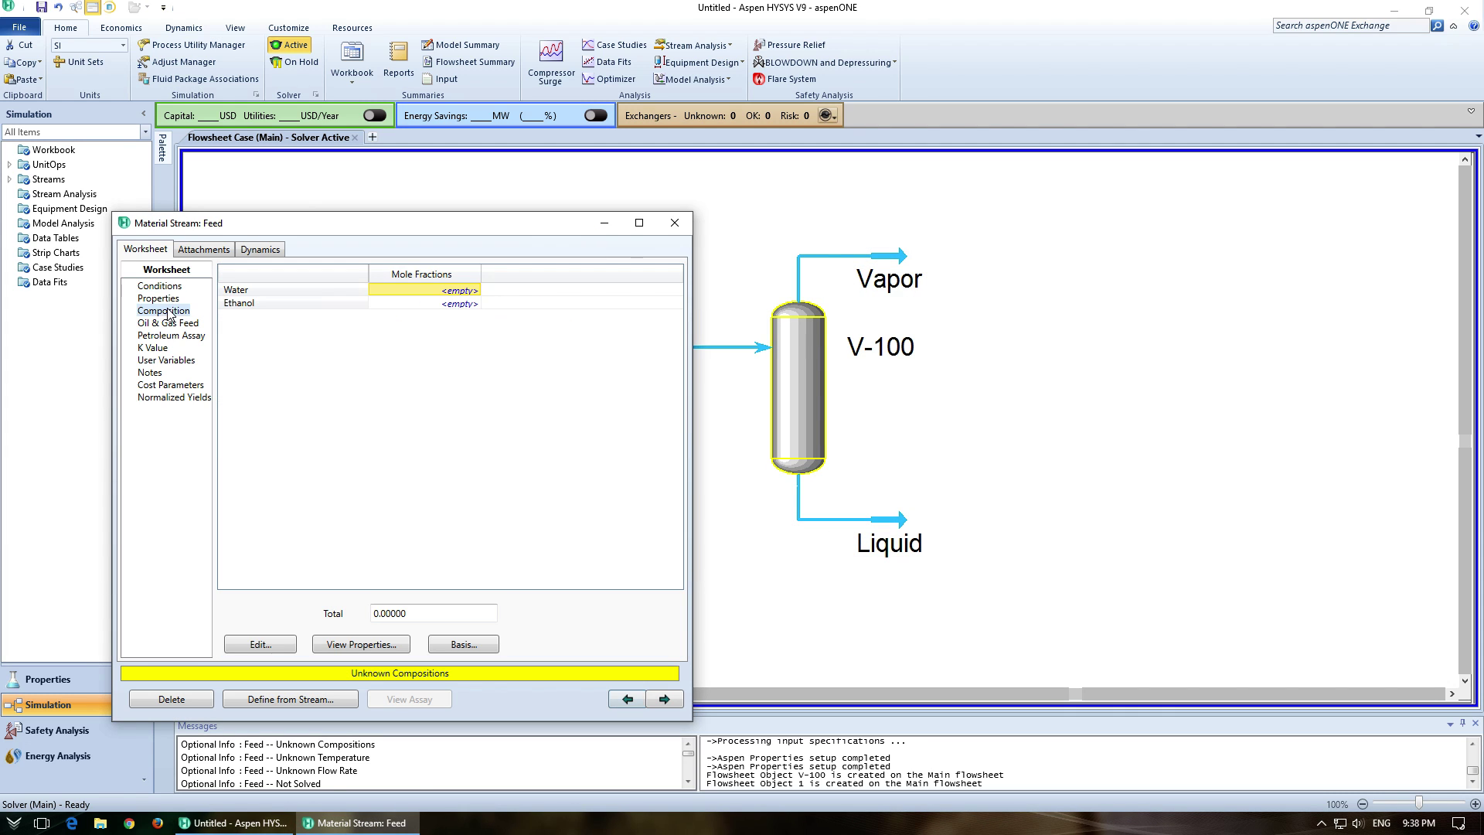
left_click(456, 303)
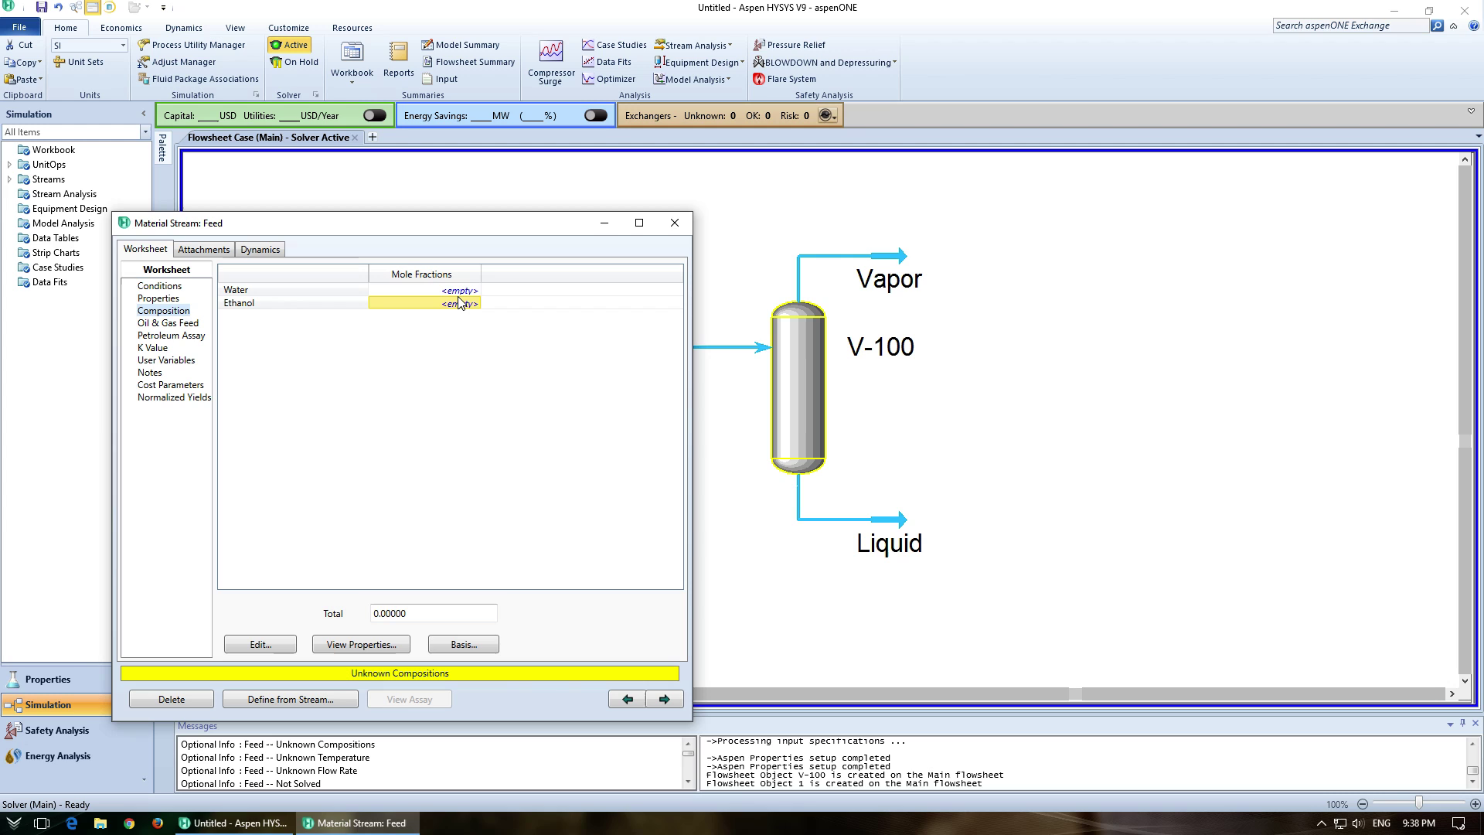
left_click(461, 293)
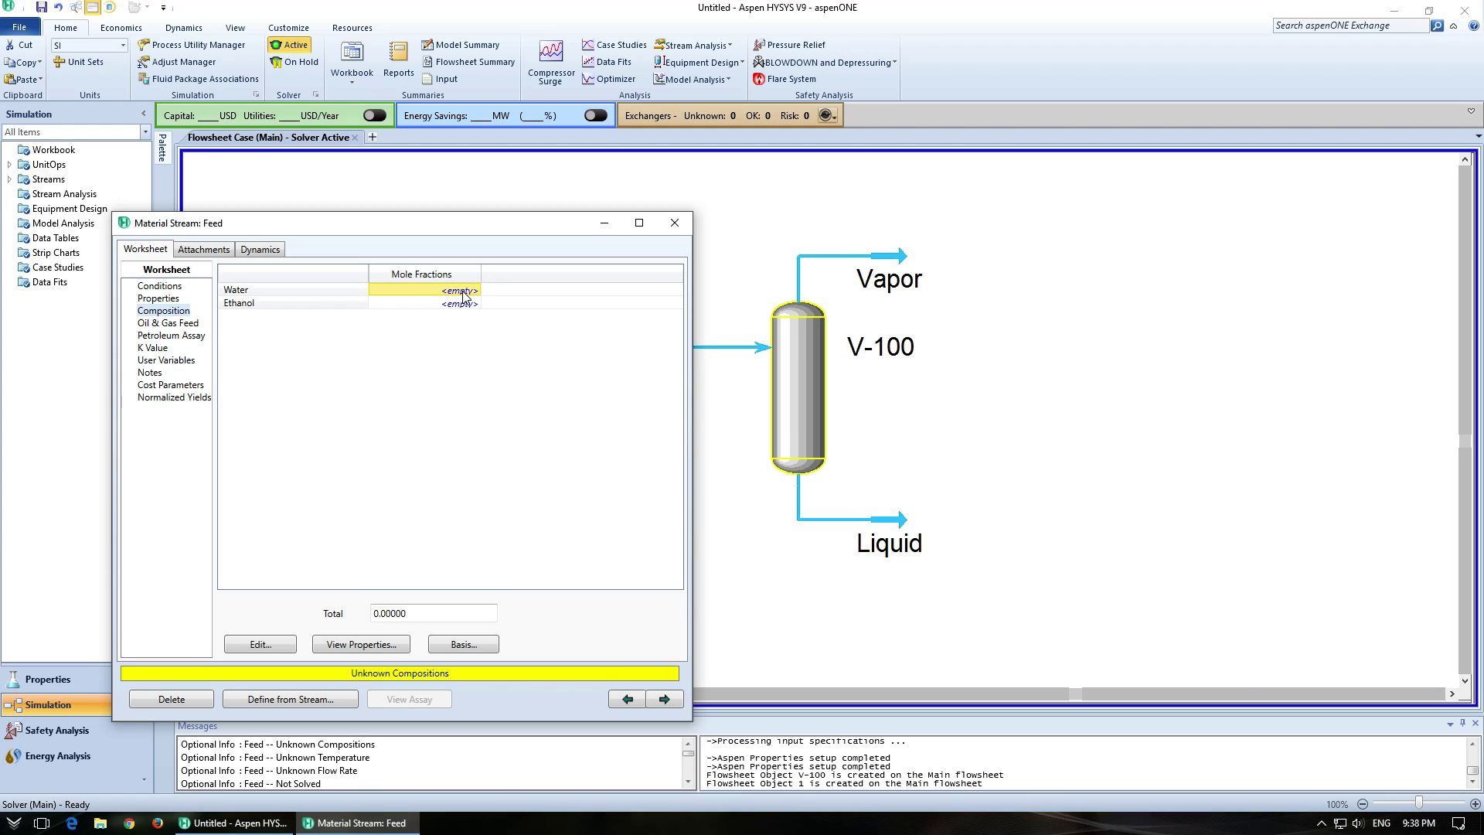
type("0.4")
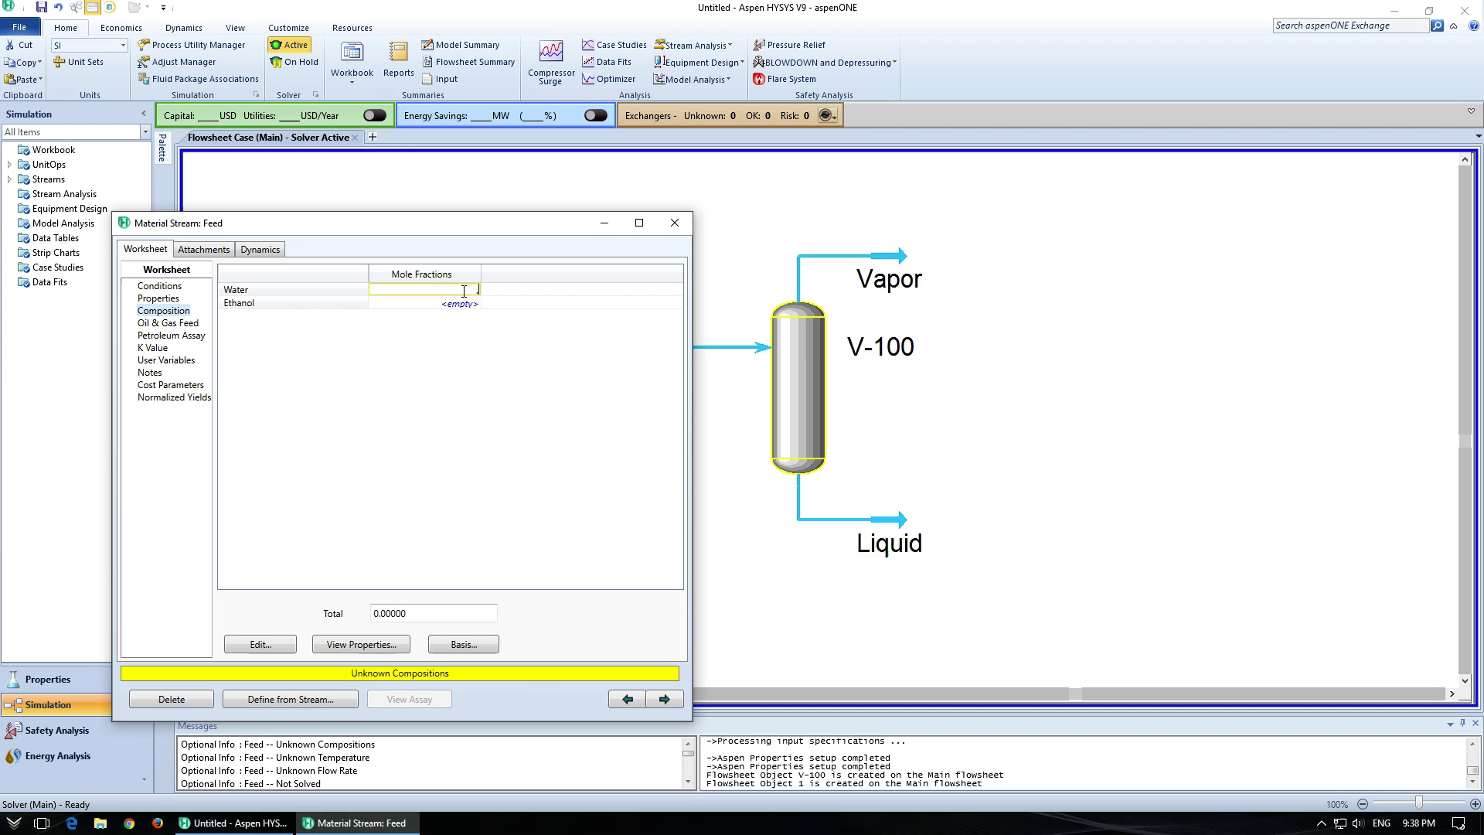
key("Return")
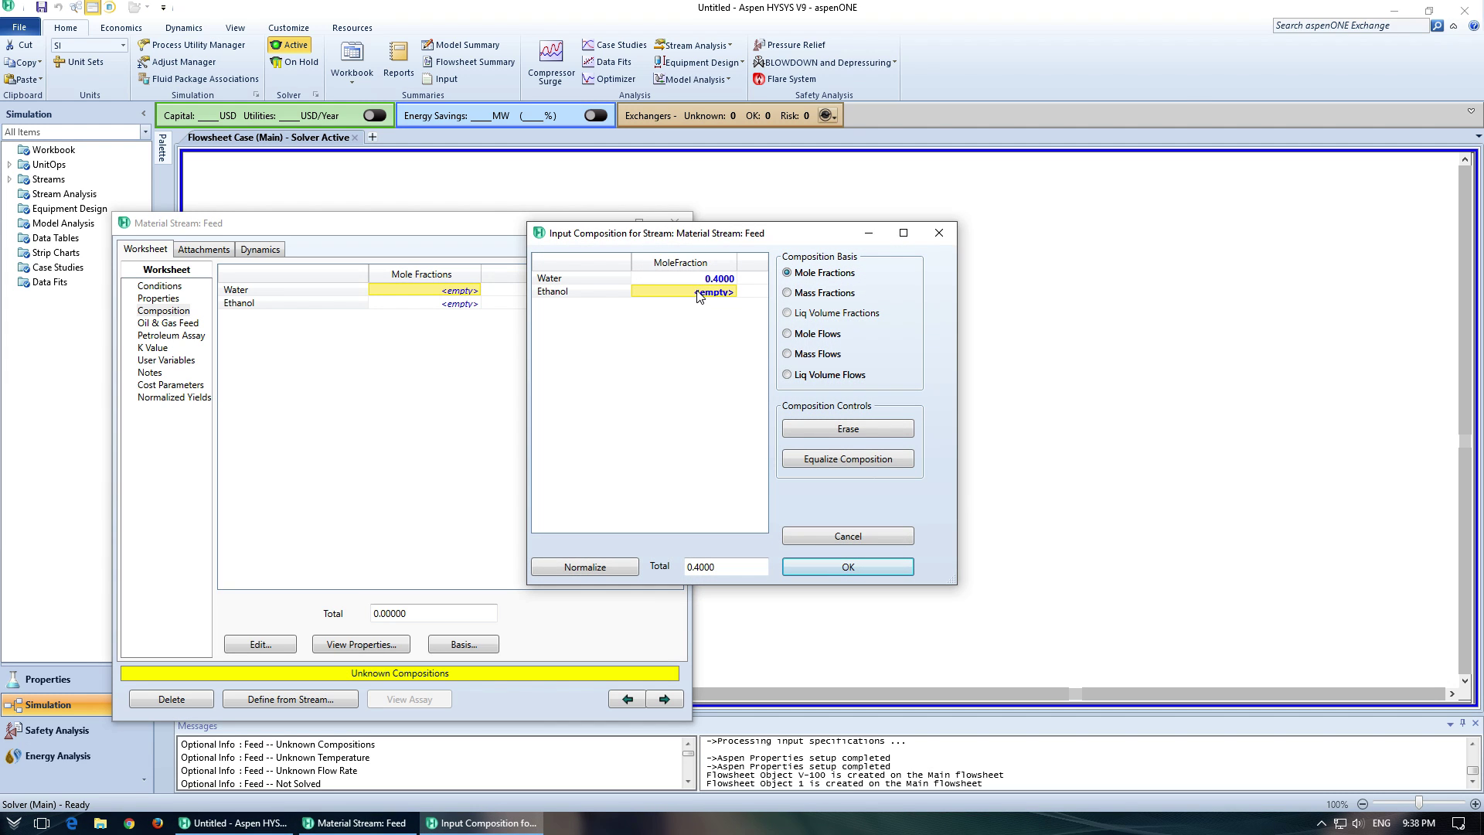
type("0.6")
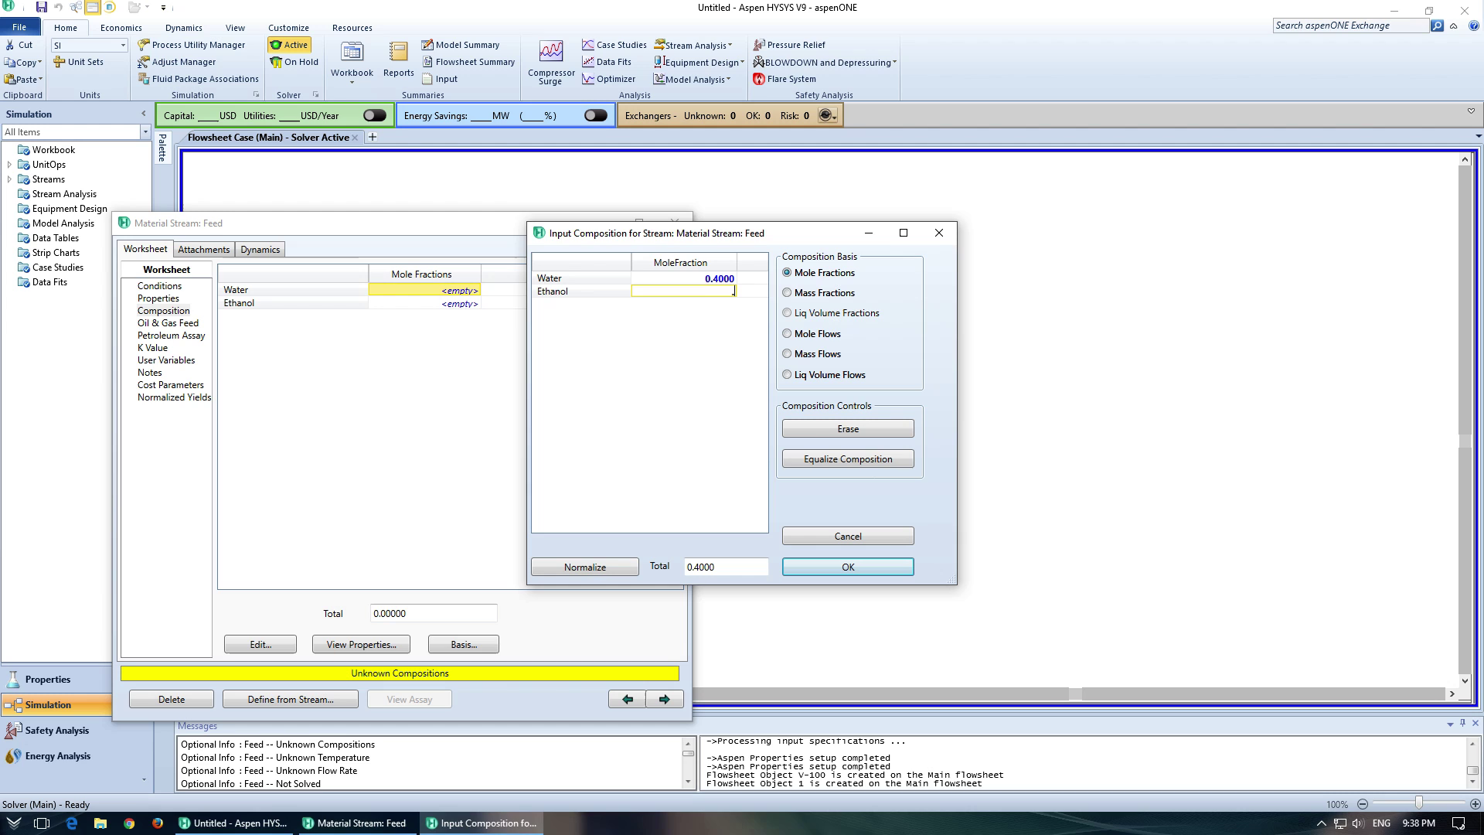
key("Return")
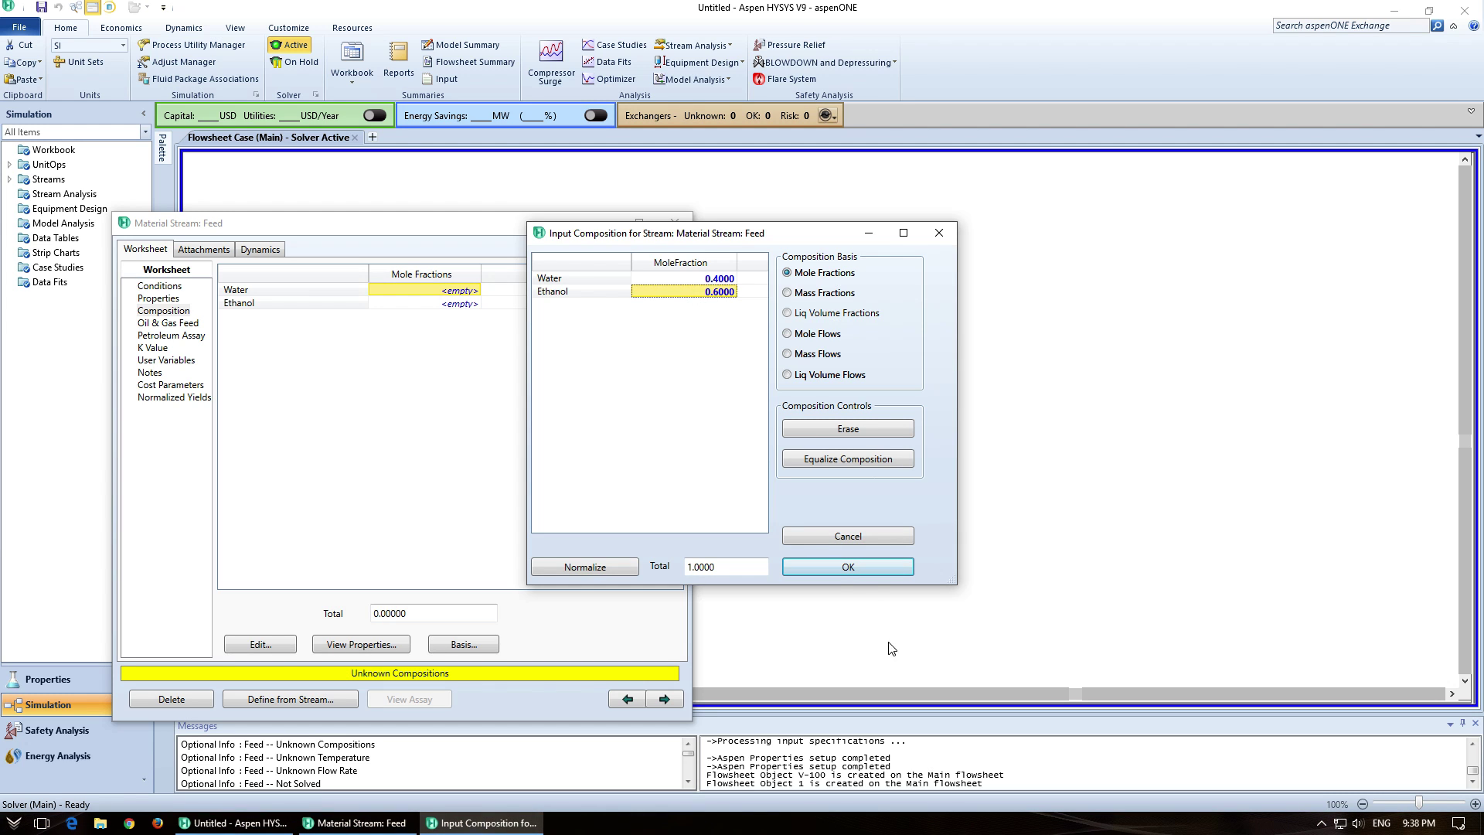
left_click(866, 570)
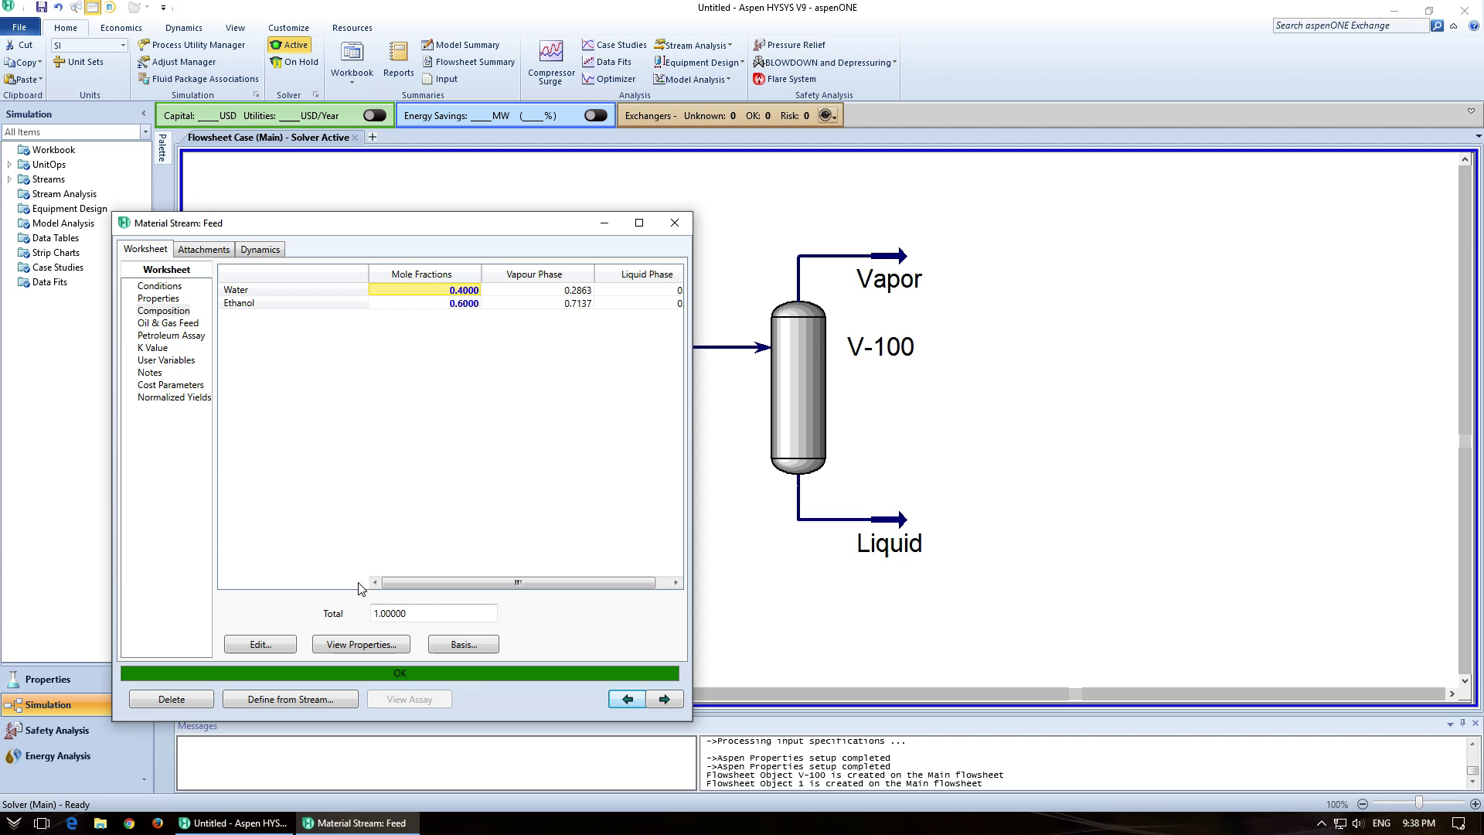
- Review the Feed stream's conditions and water/ethanol composition
left_click(160, 286)
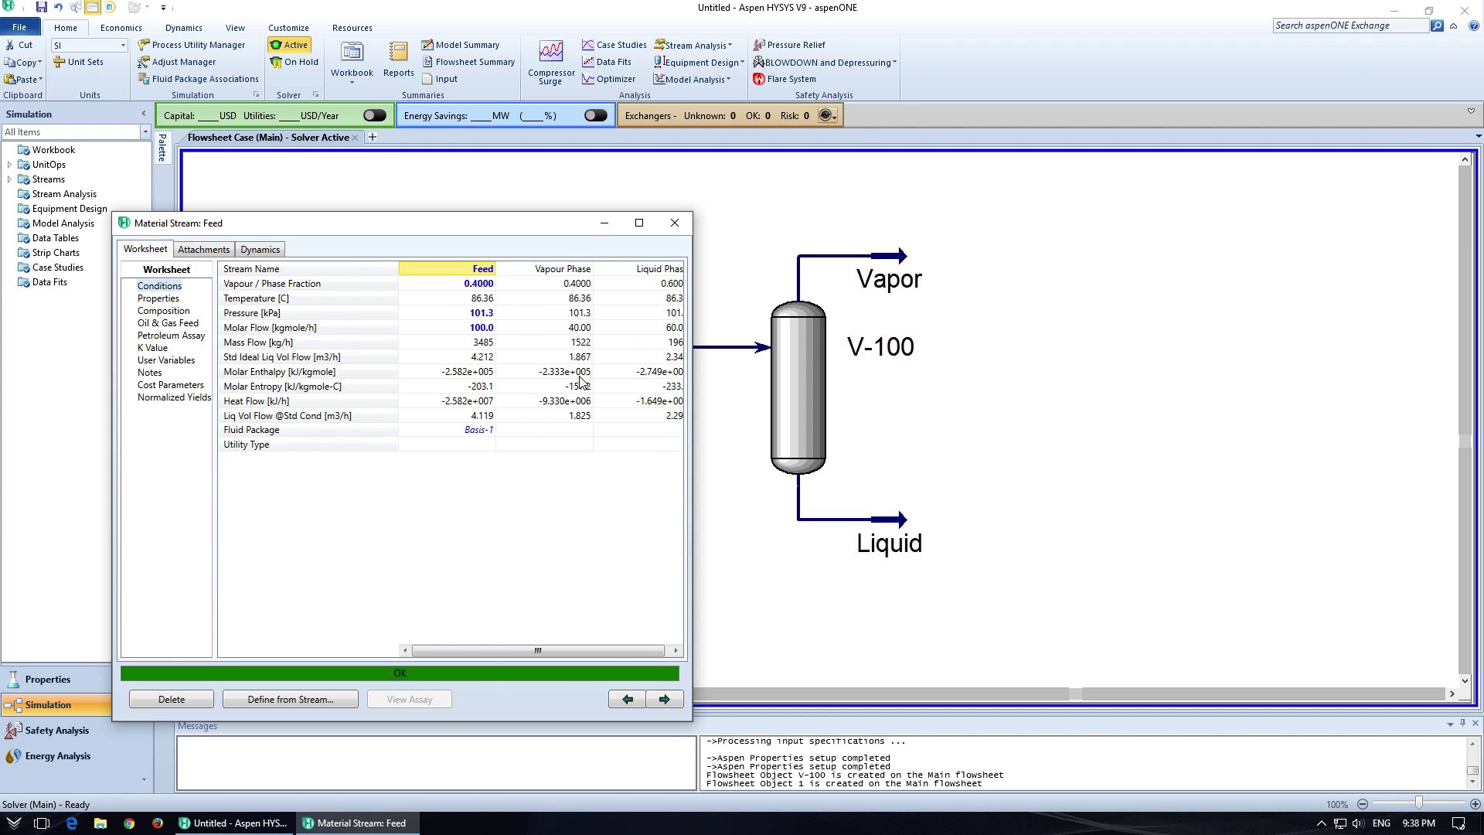
left_click_drag(606, 650, 611, 650)
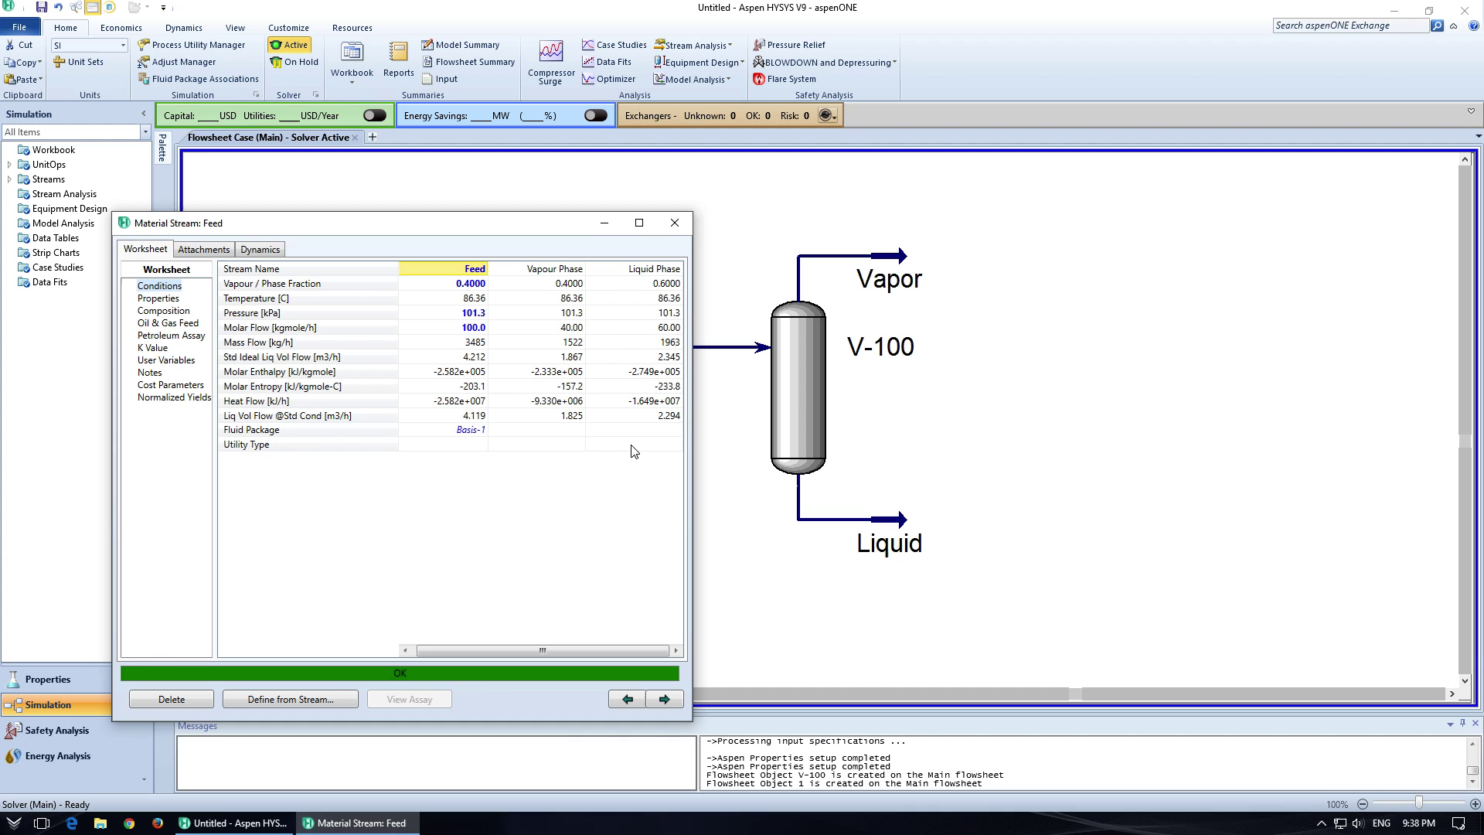
mouse_move(572, 302)
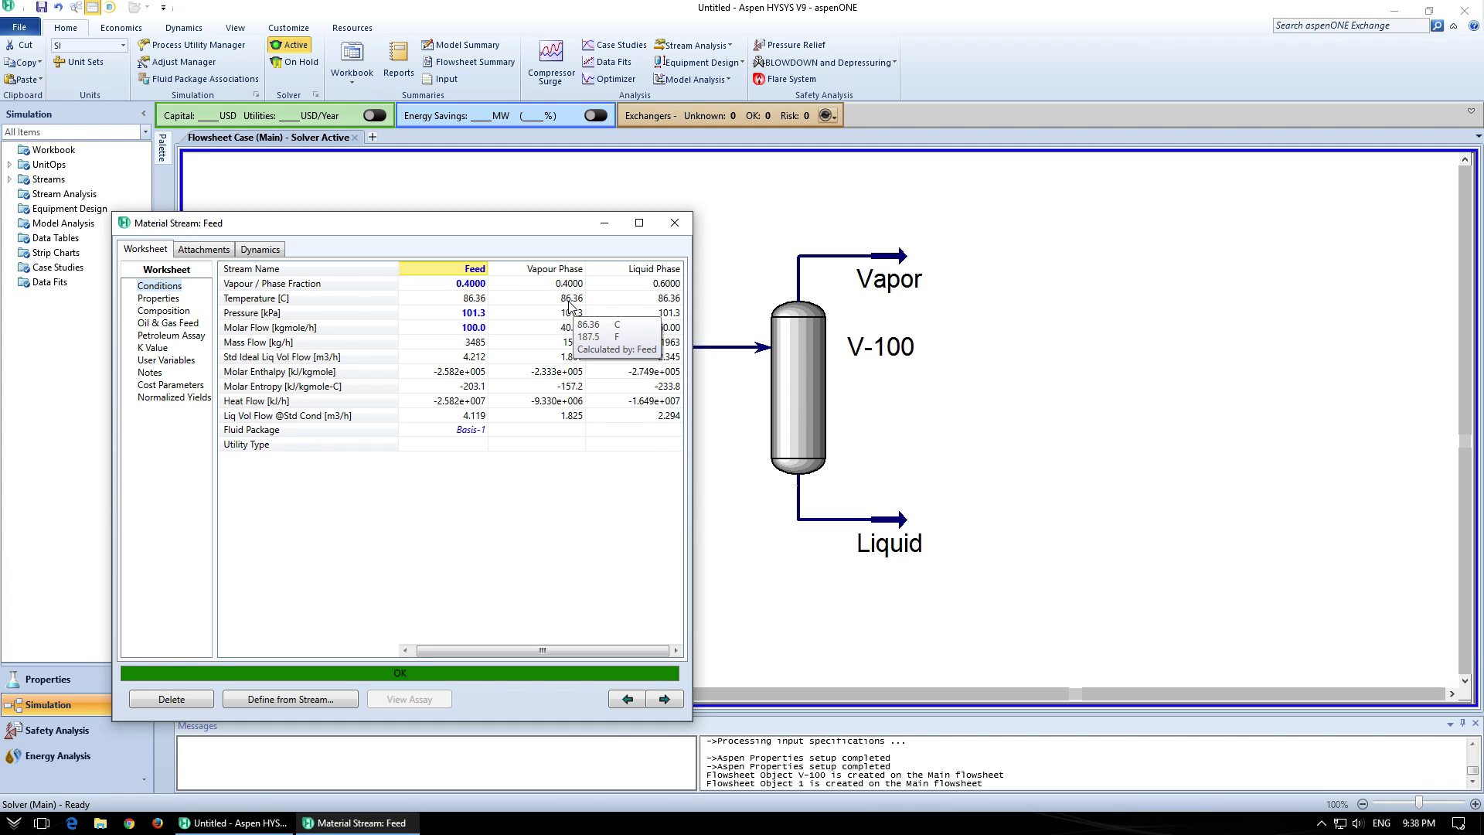
mouse_move(642, 375)
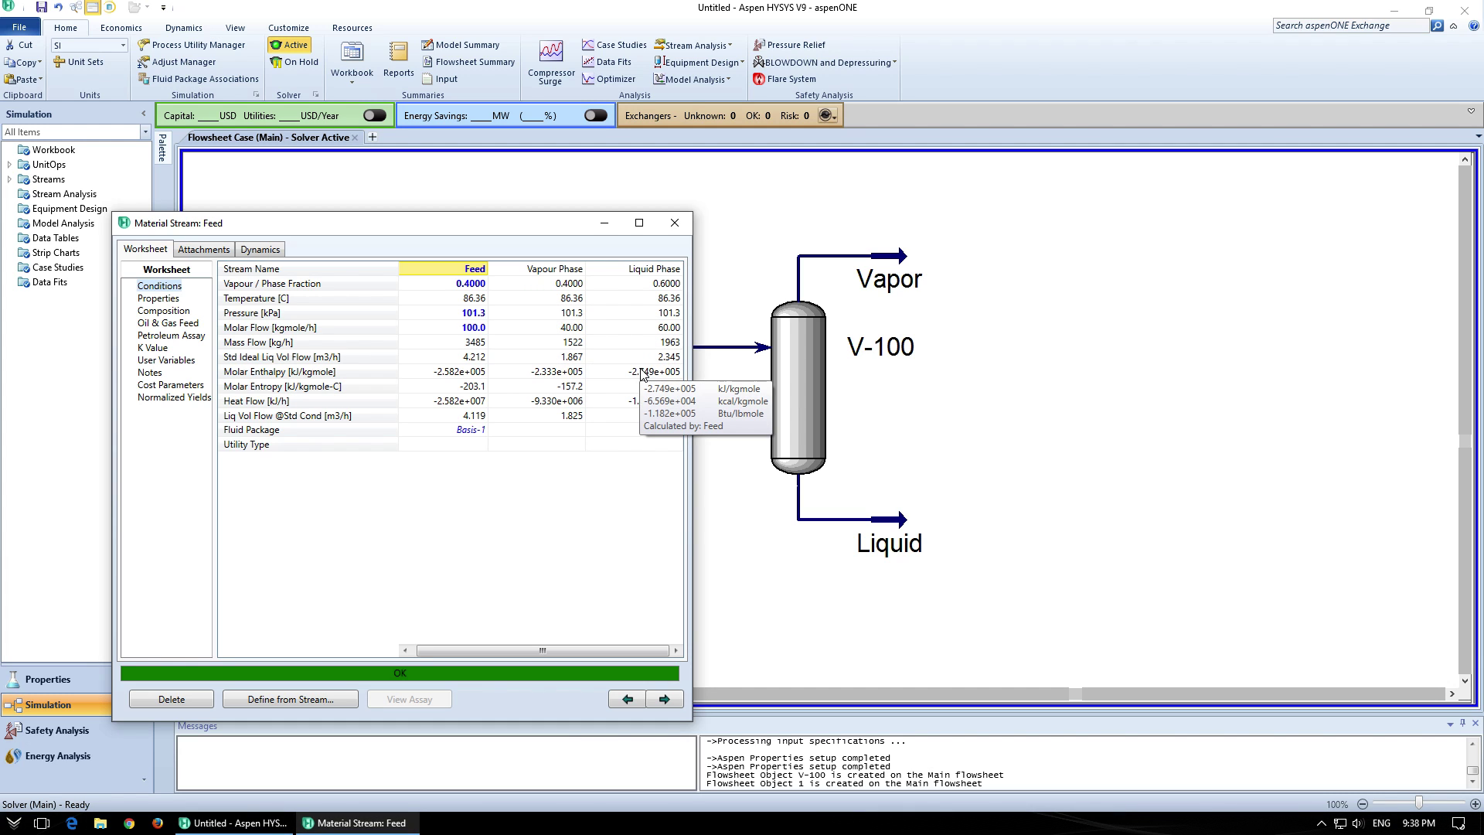
left_click(164, 311)
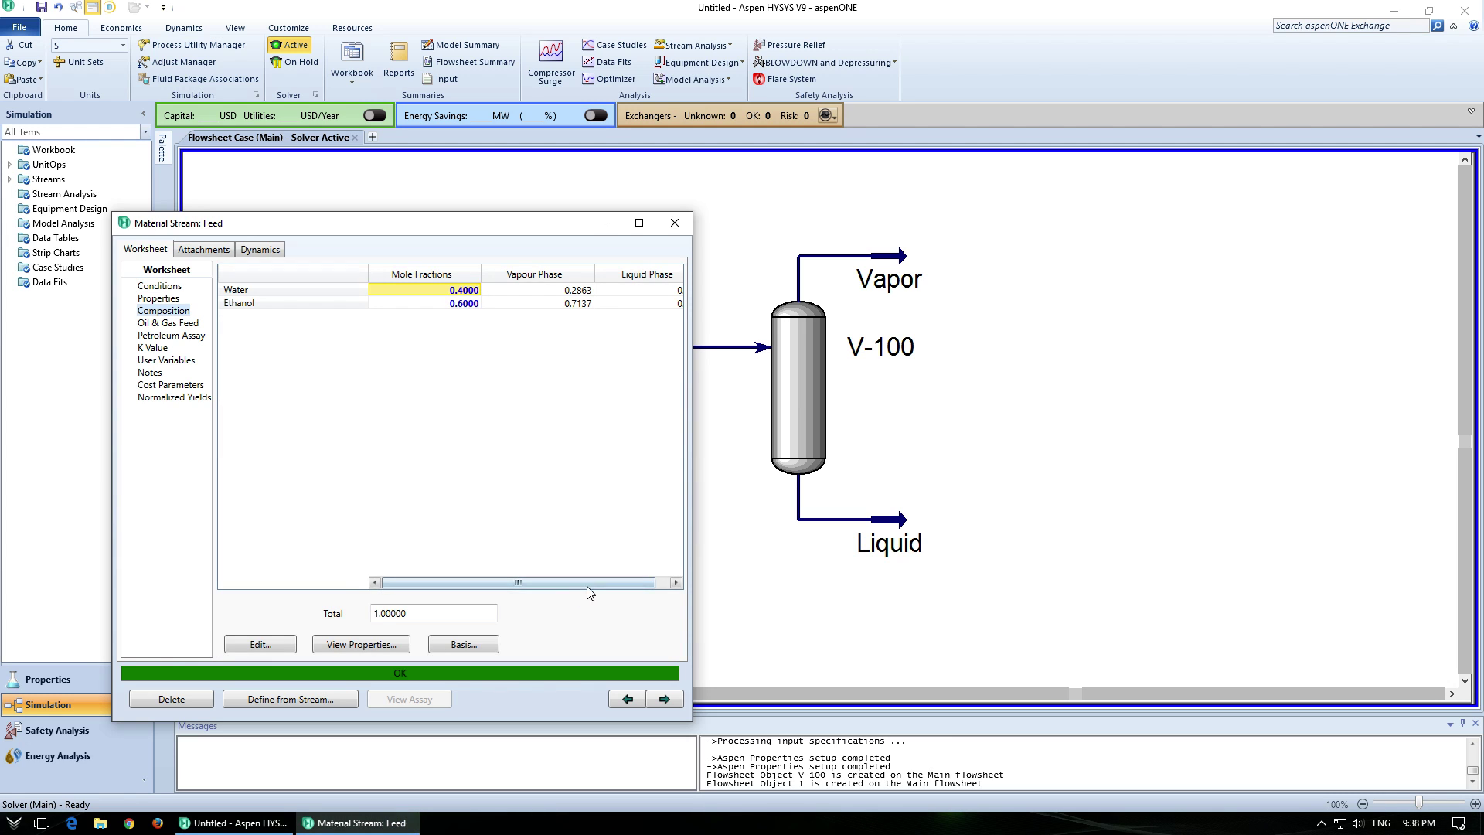
left_click_drag(587, 586, 601, 587)
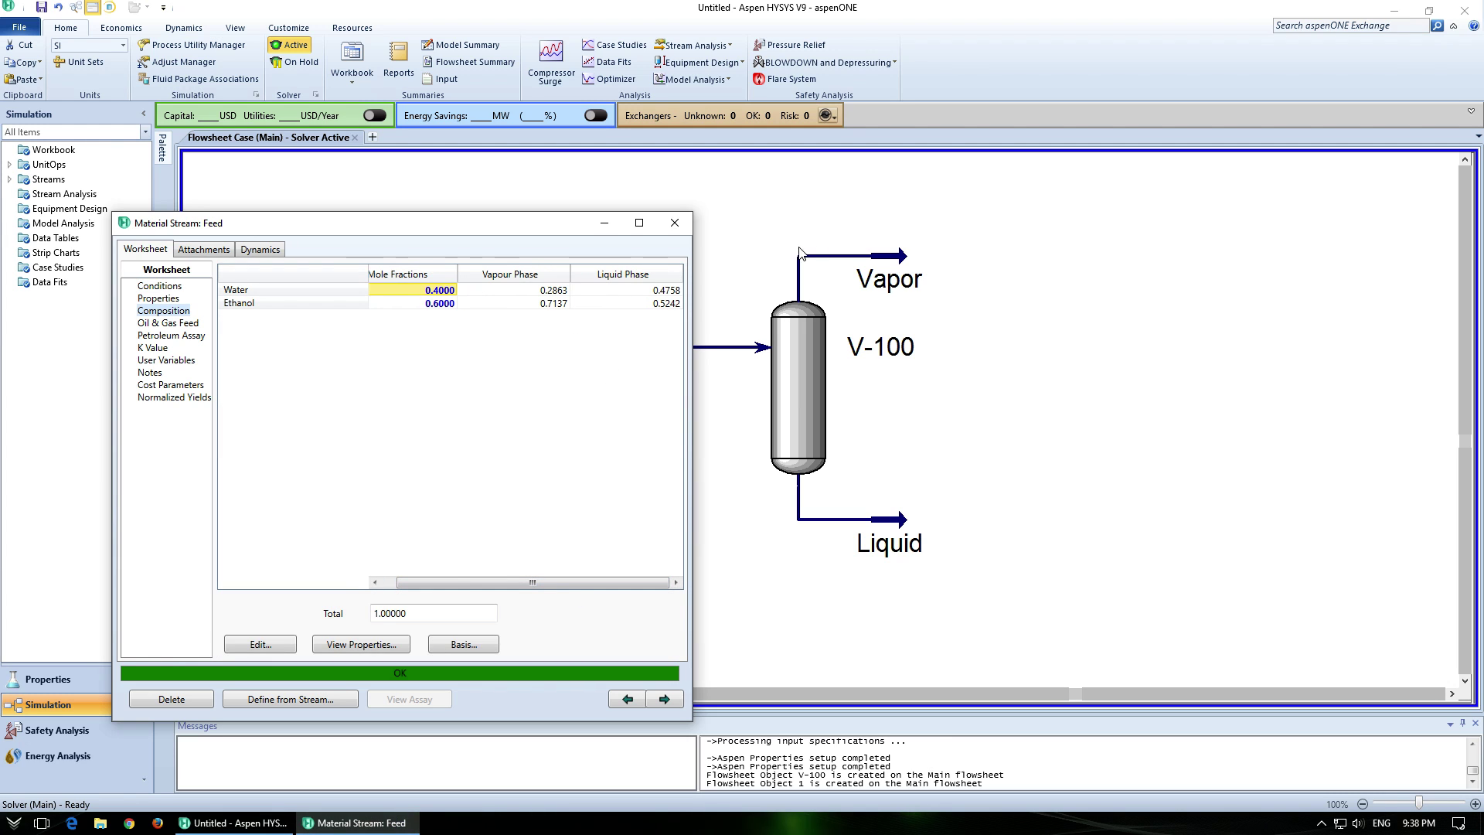
- Check the Vapor stream's composition, then close the Vapor and Feed windows
double_click(891, 257)
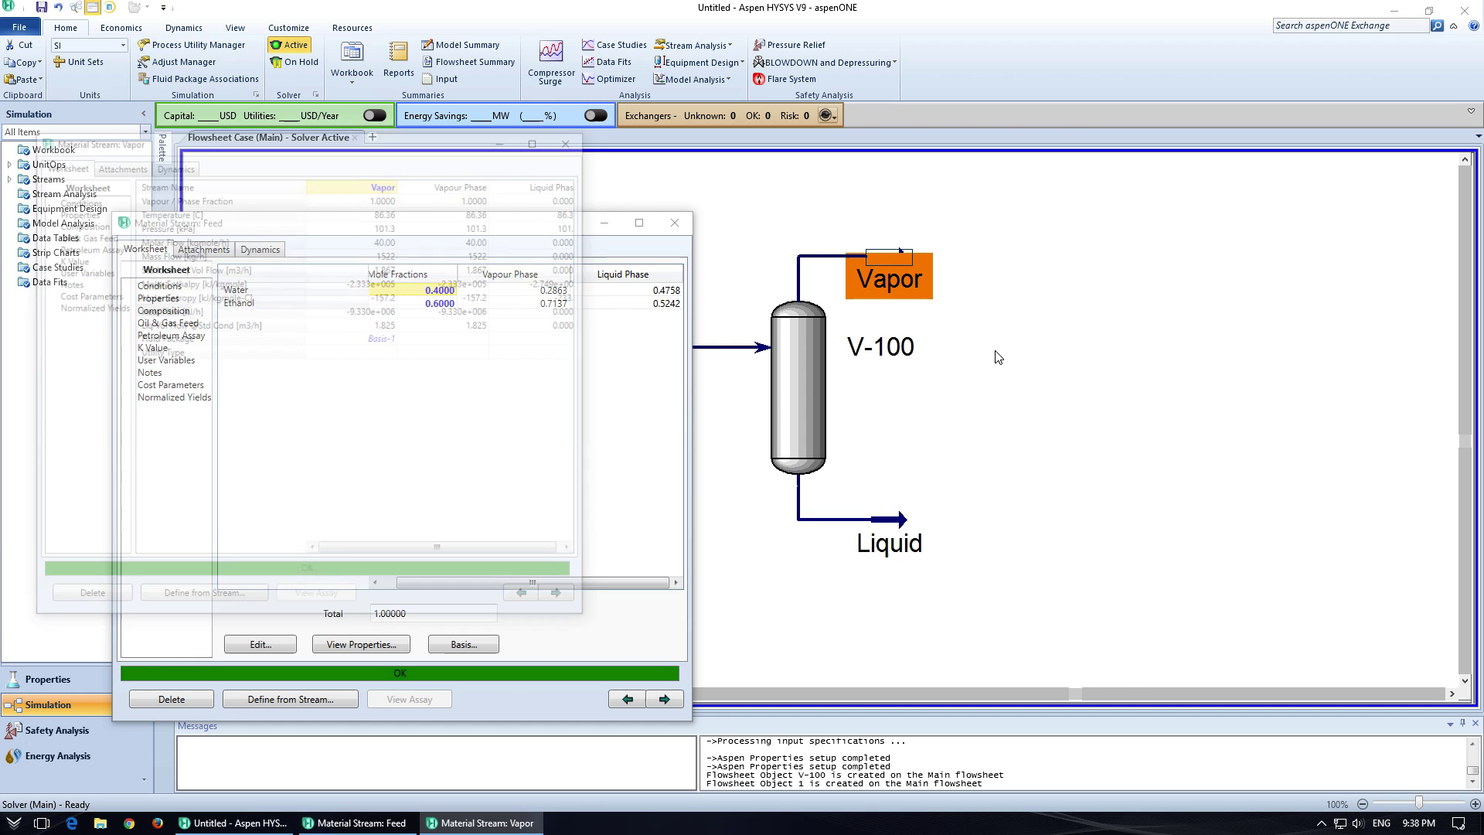
left_click_drag(321, 133, 1082, 200)
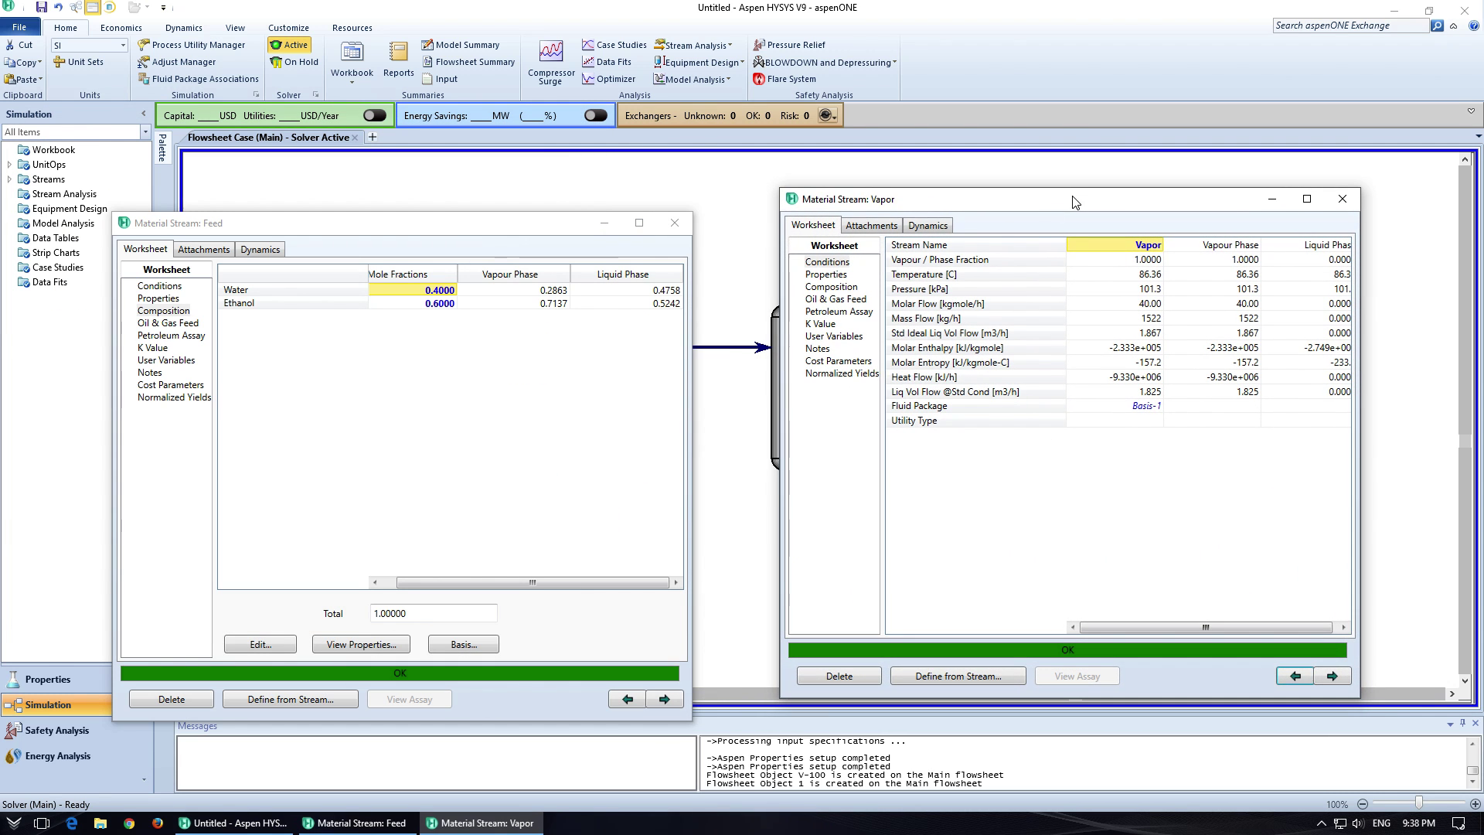
left_click(832, 287)
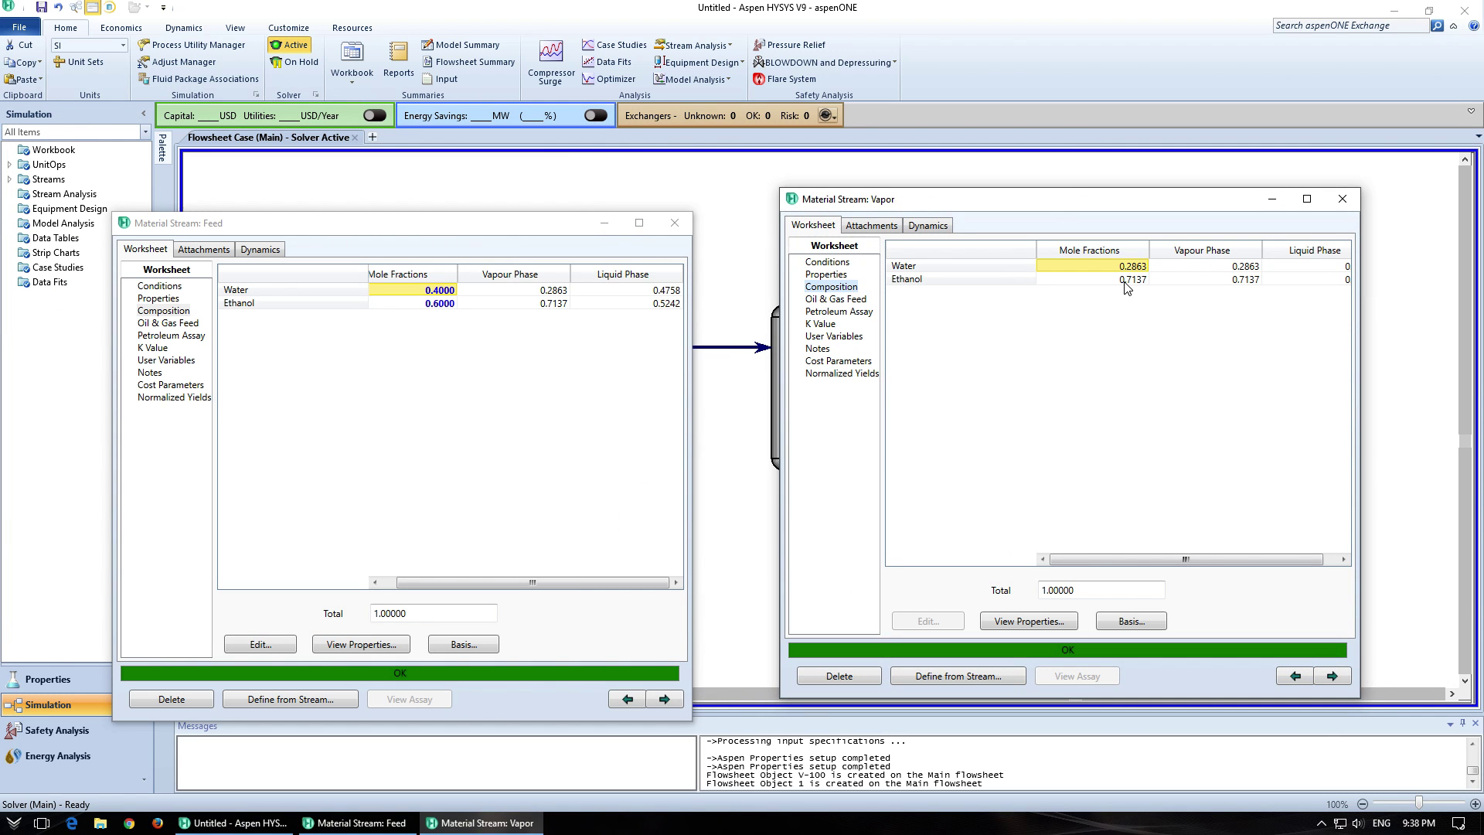
left_click(1342, 199)
left_click(667, 225)
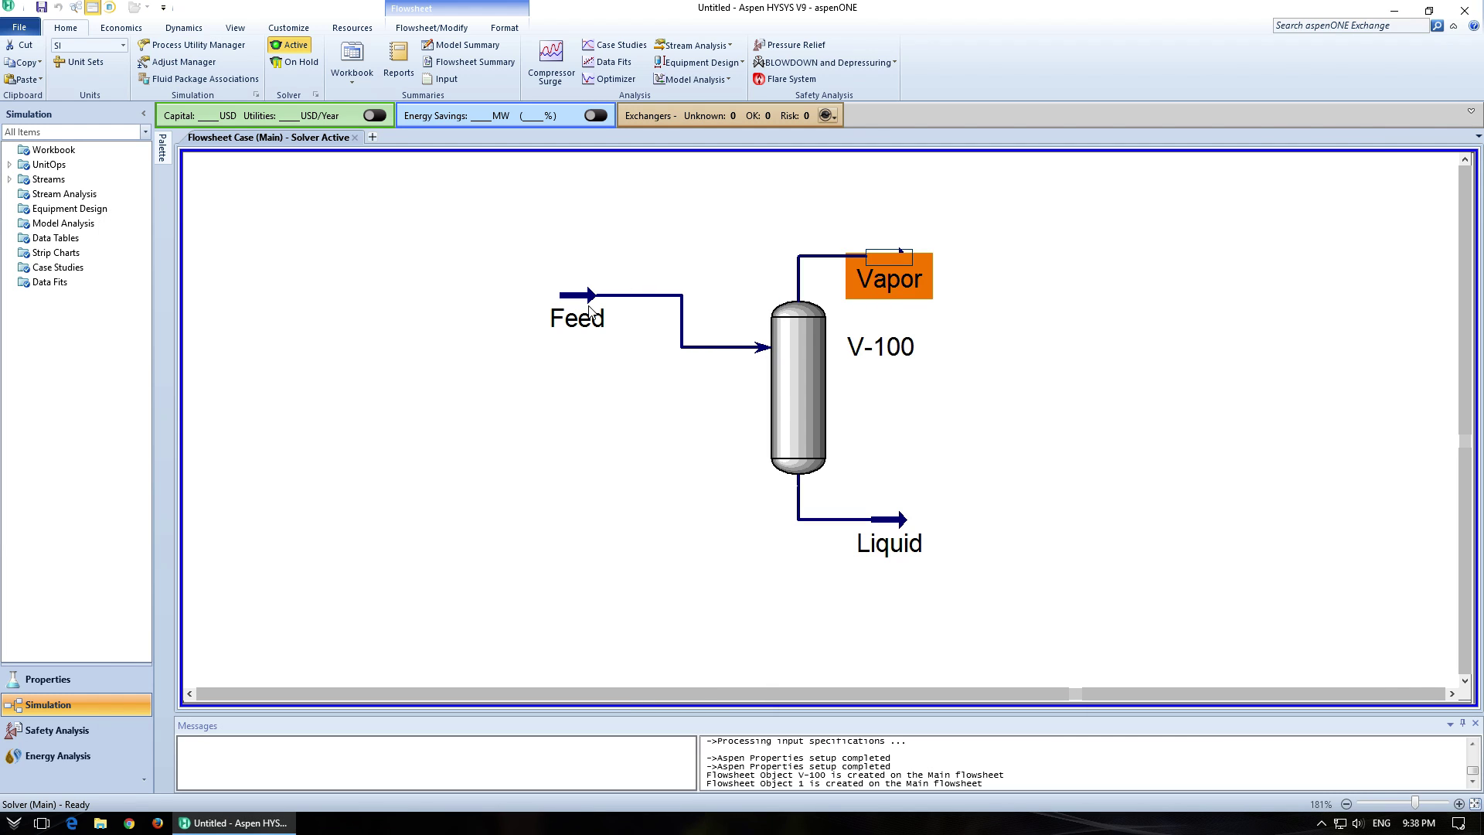
mouse_move(576, 300)
mouse_move(796, 378)
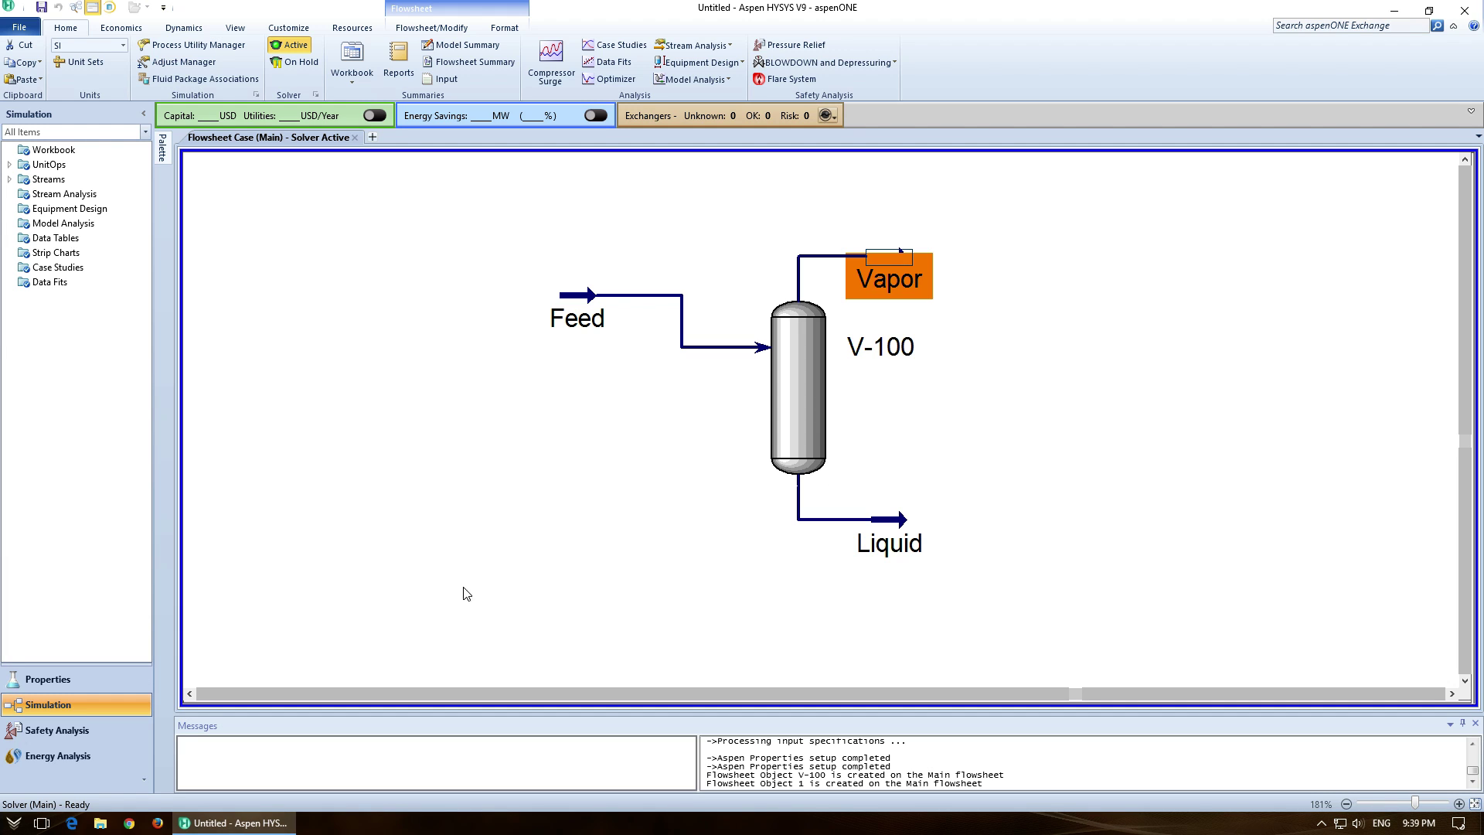
- Give V-100 a 5 kPa inlet pressure drop
double_click(803, 389)
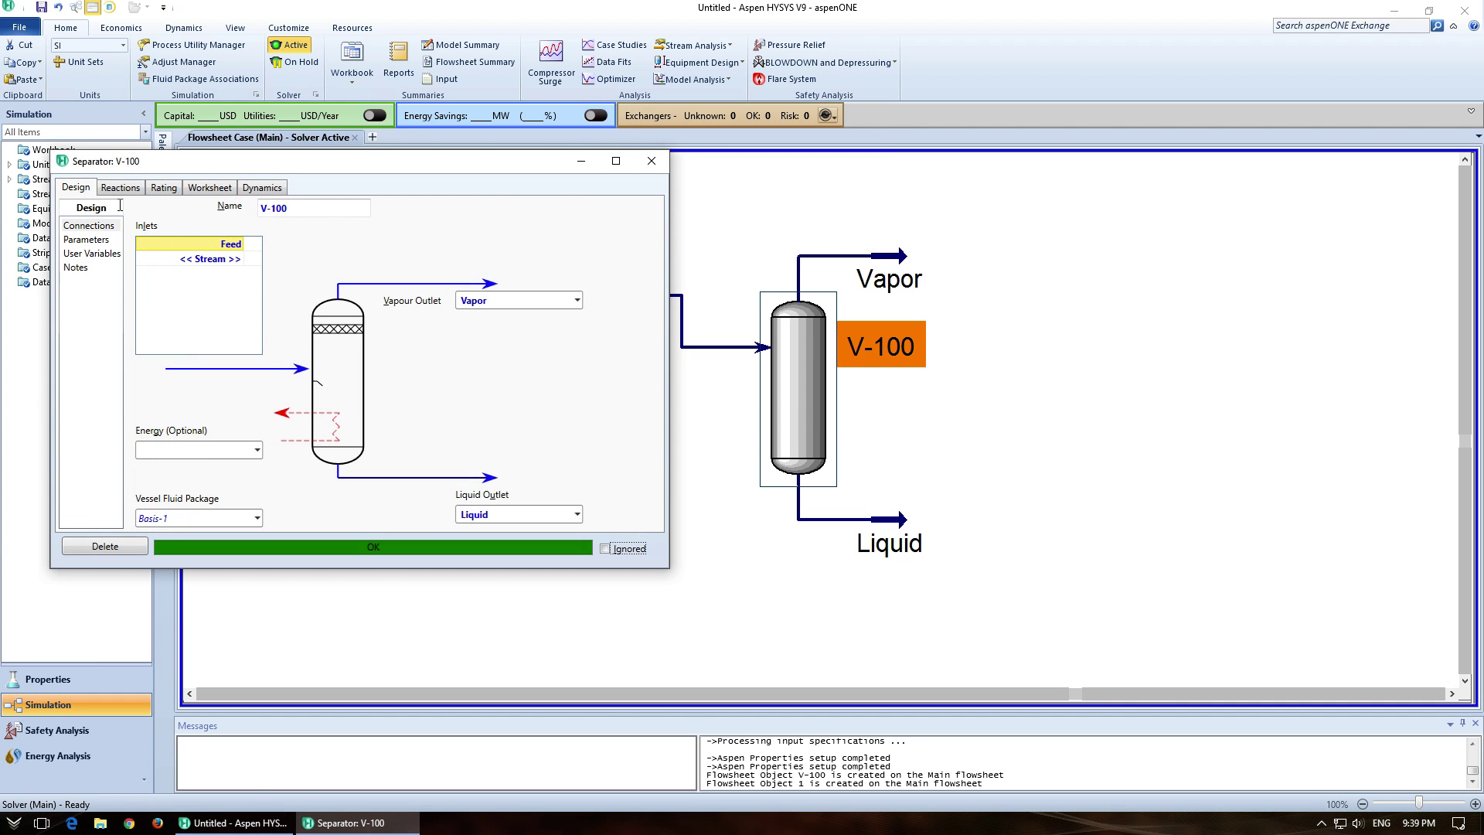
left_click(91, 241)
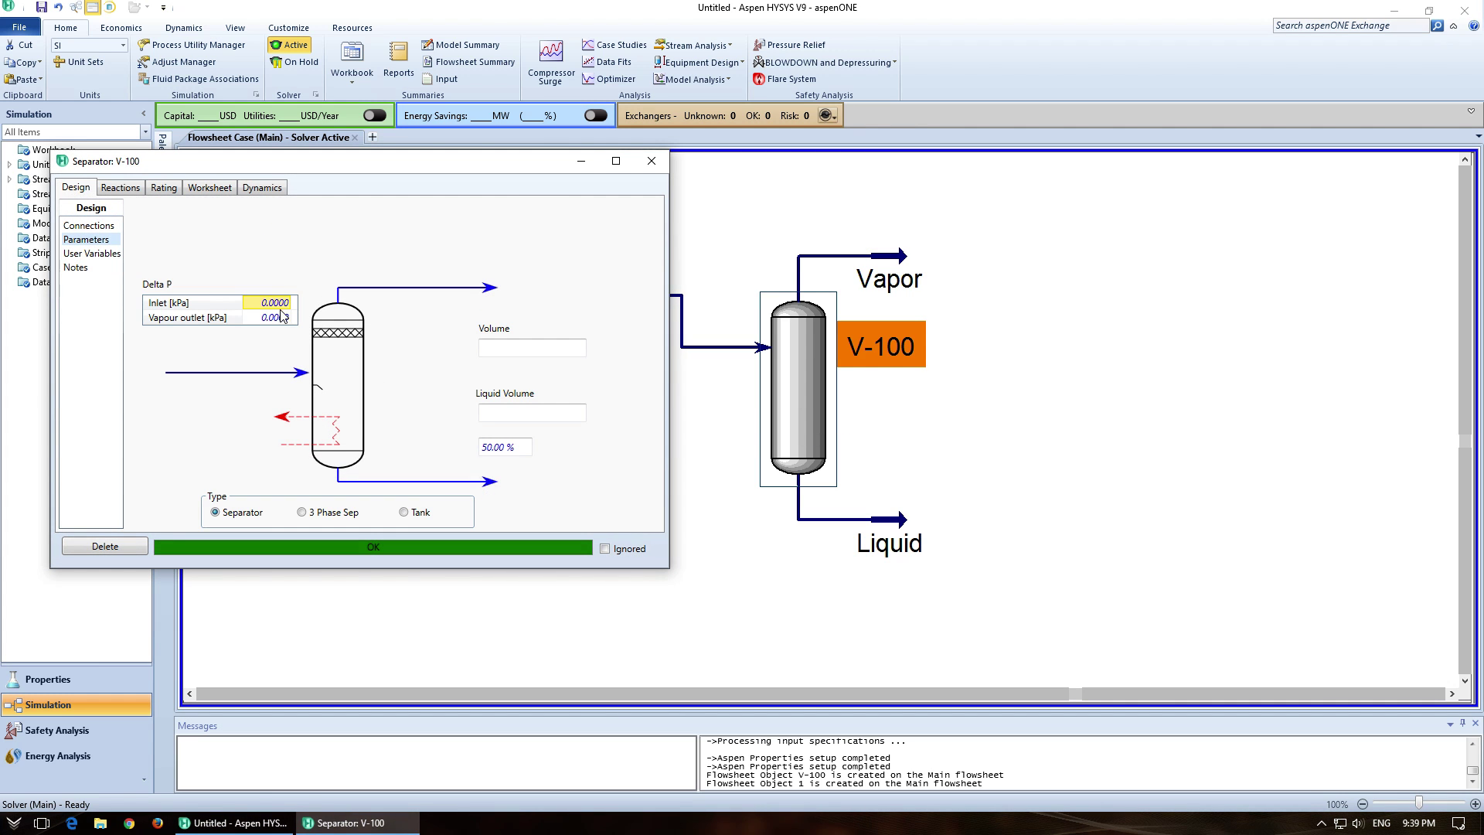
type("5")
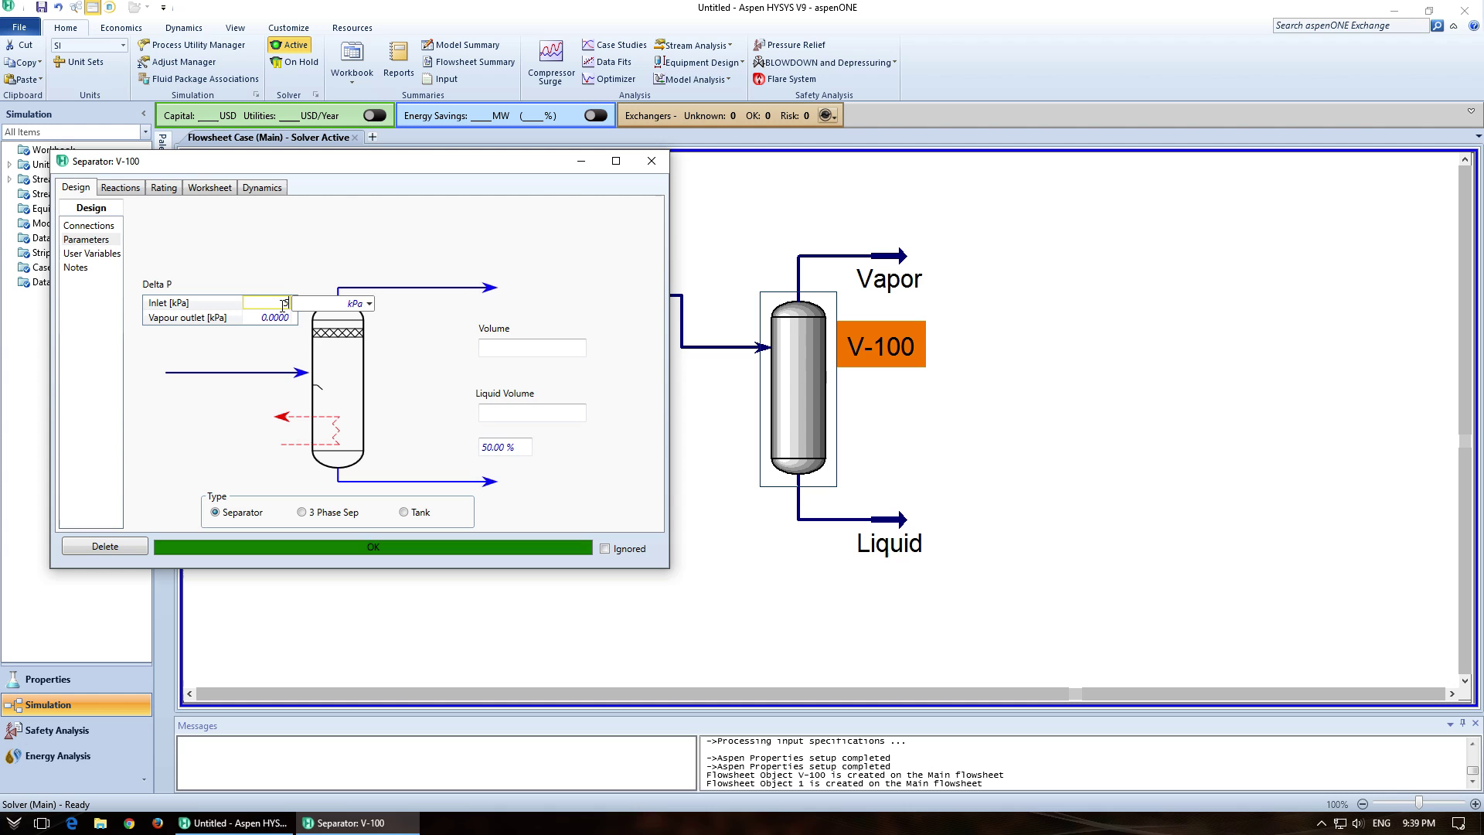
key("Return")
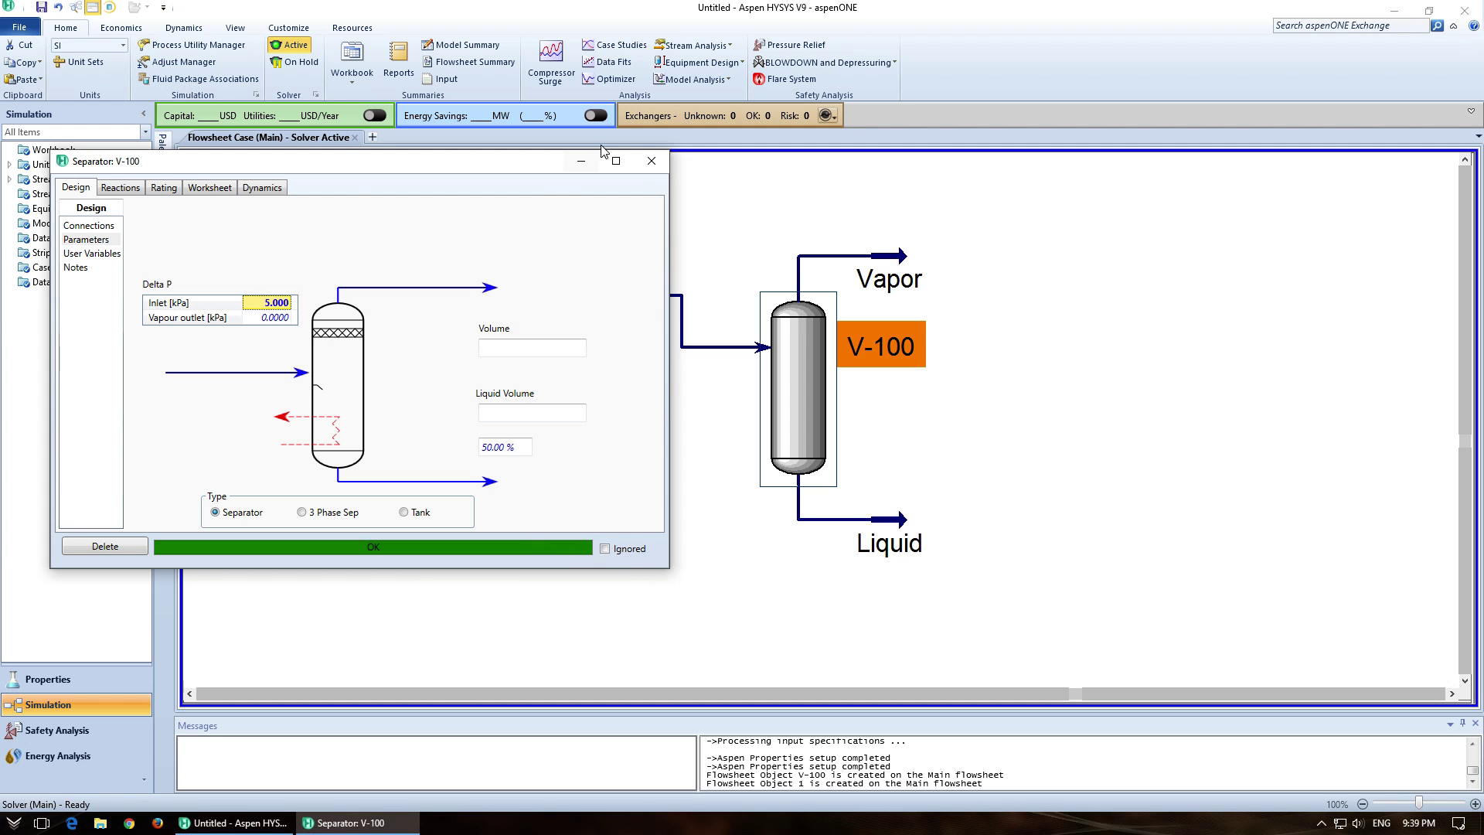
- Review the Vapor (96.32 kPa, 85.05 C) and Feed compositions, then close their windows
left_click(893, 260)
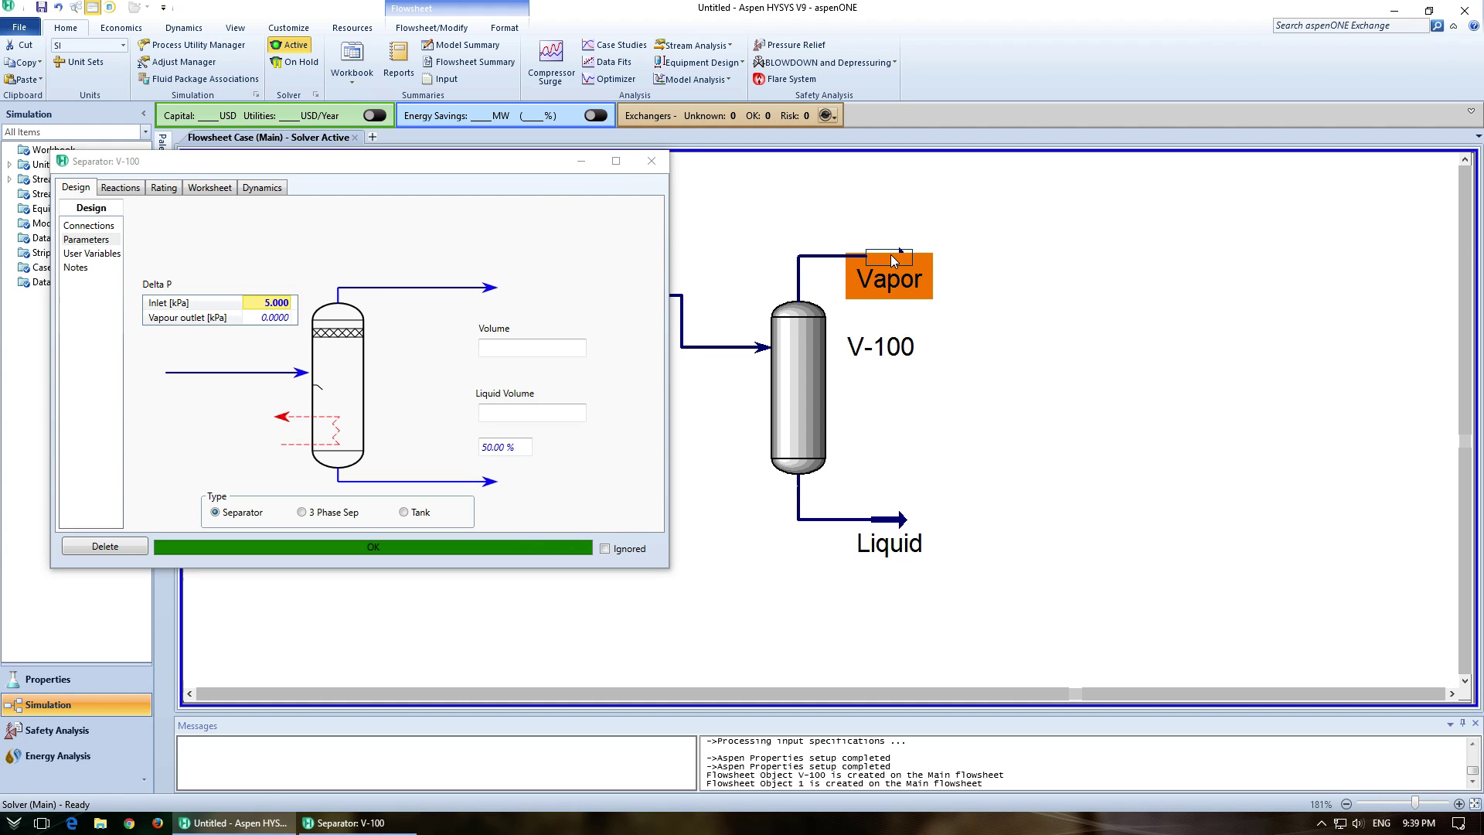
mouse_move(892, 260)
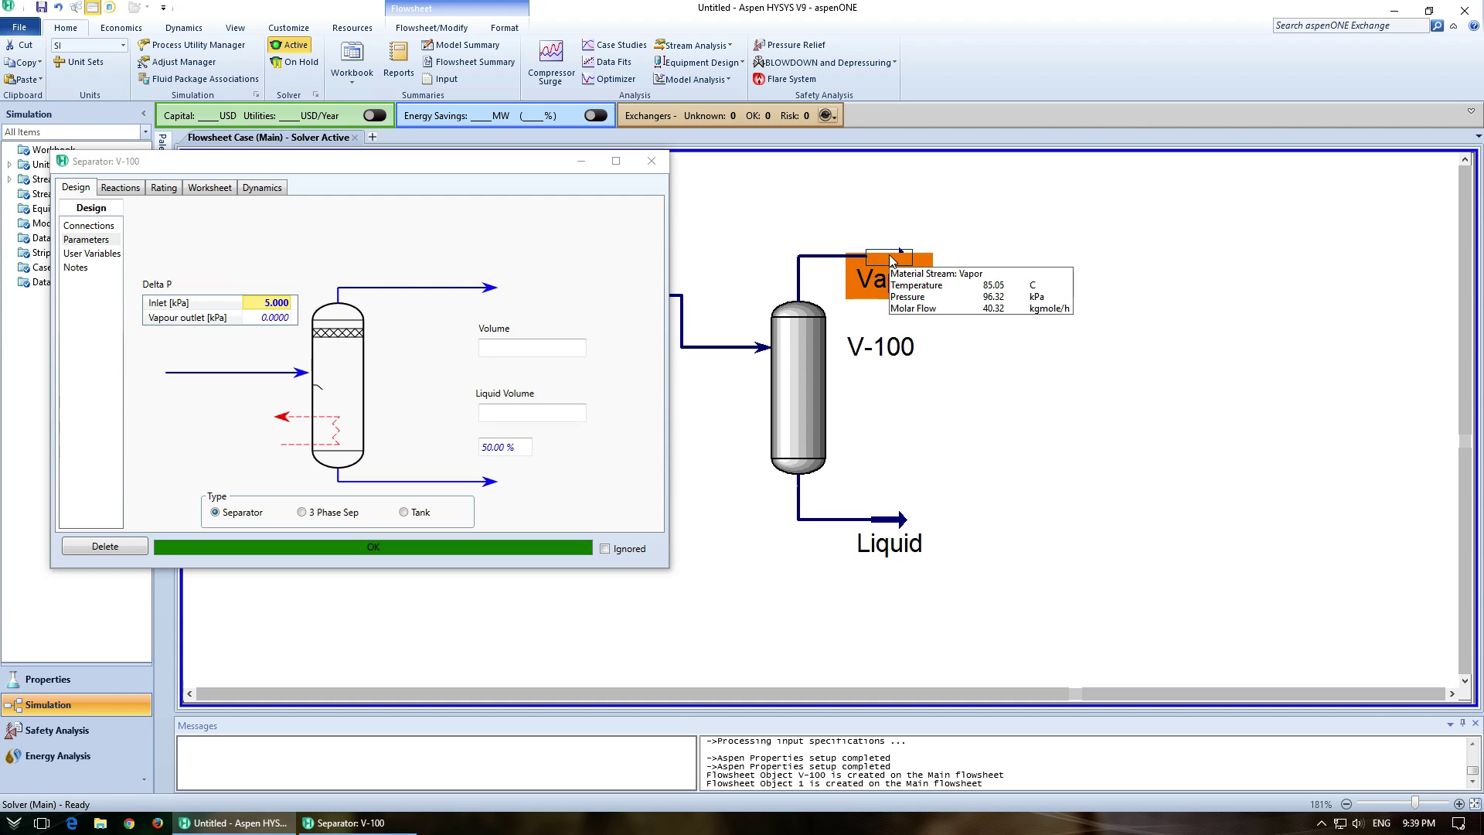
double_click(887, 259)
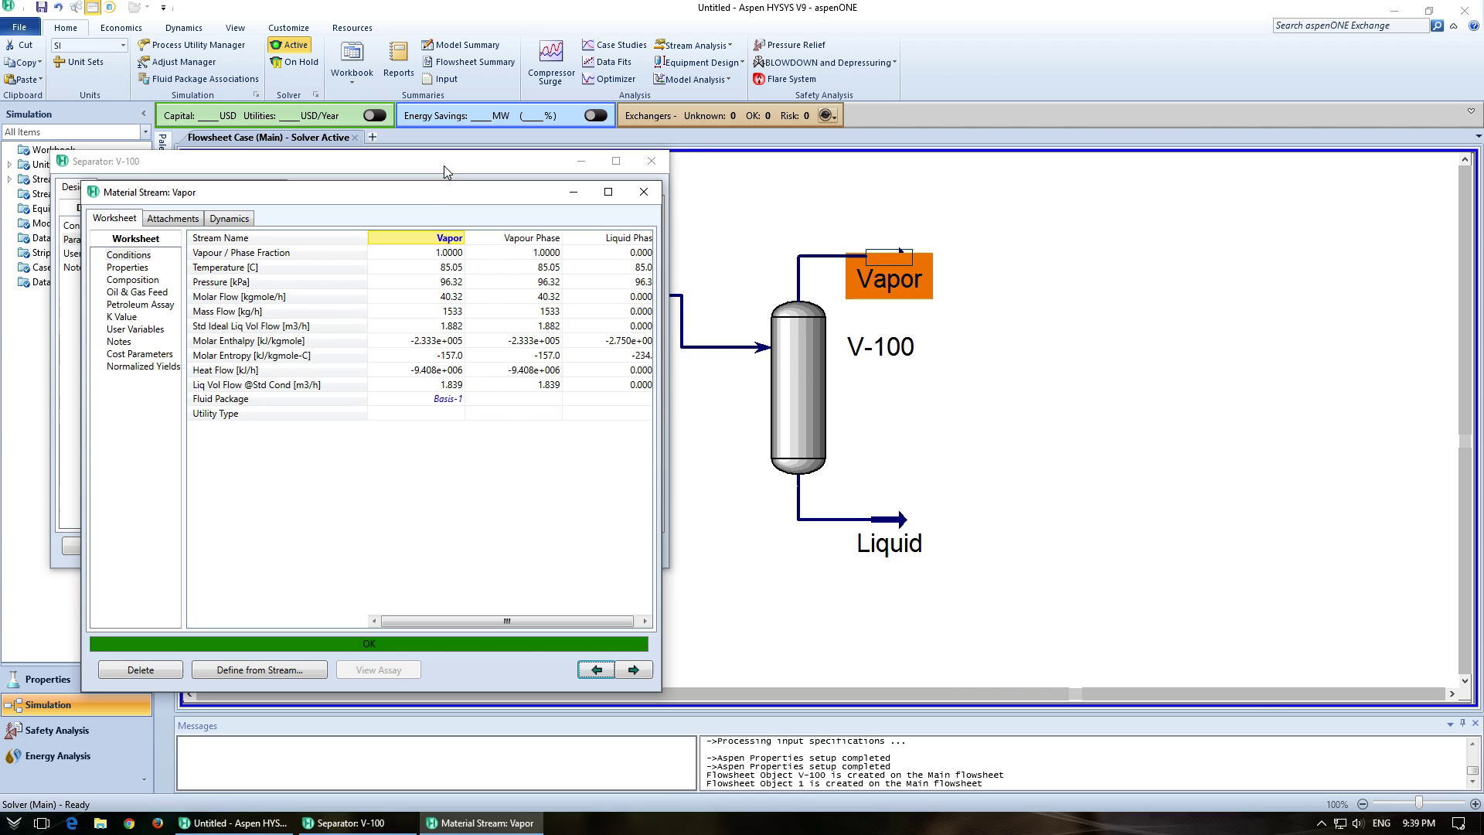
left_click_drag(433, 191, 1031, 212)
left_click(657, 162)
left_click(659, 161)
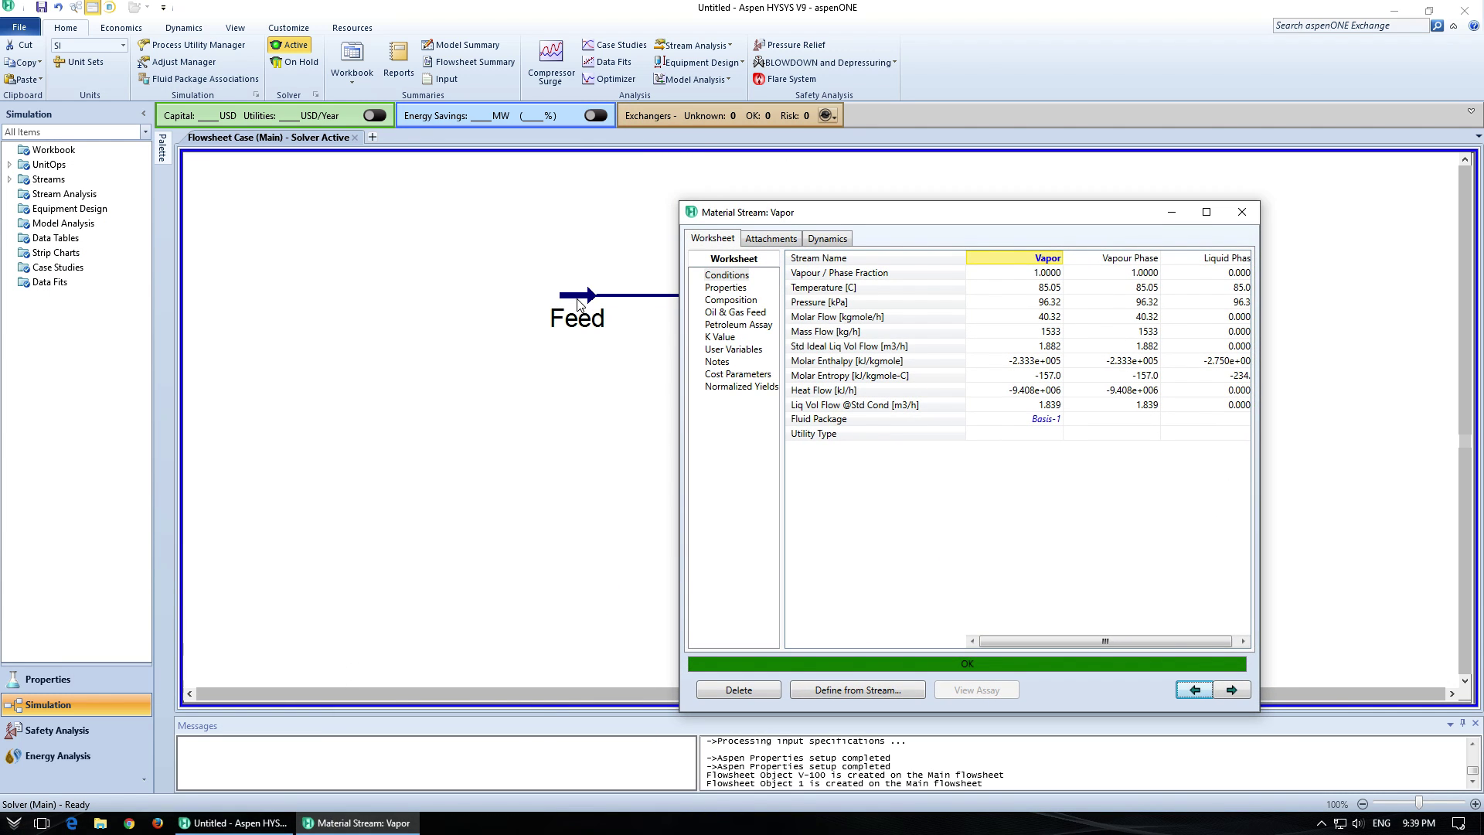
double_click(564, 305)
left_click(730, 300)
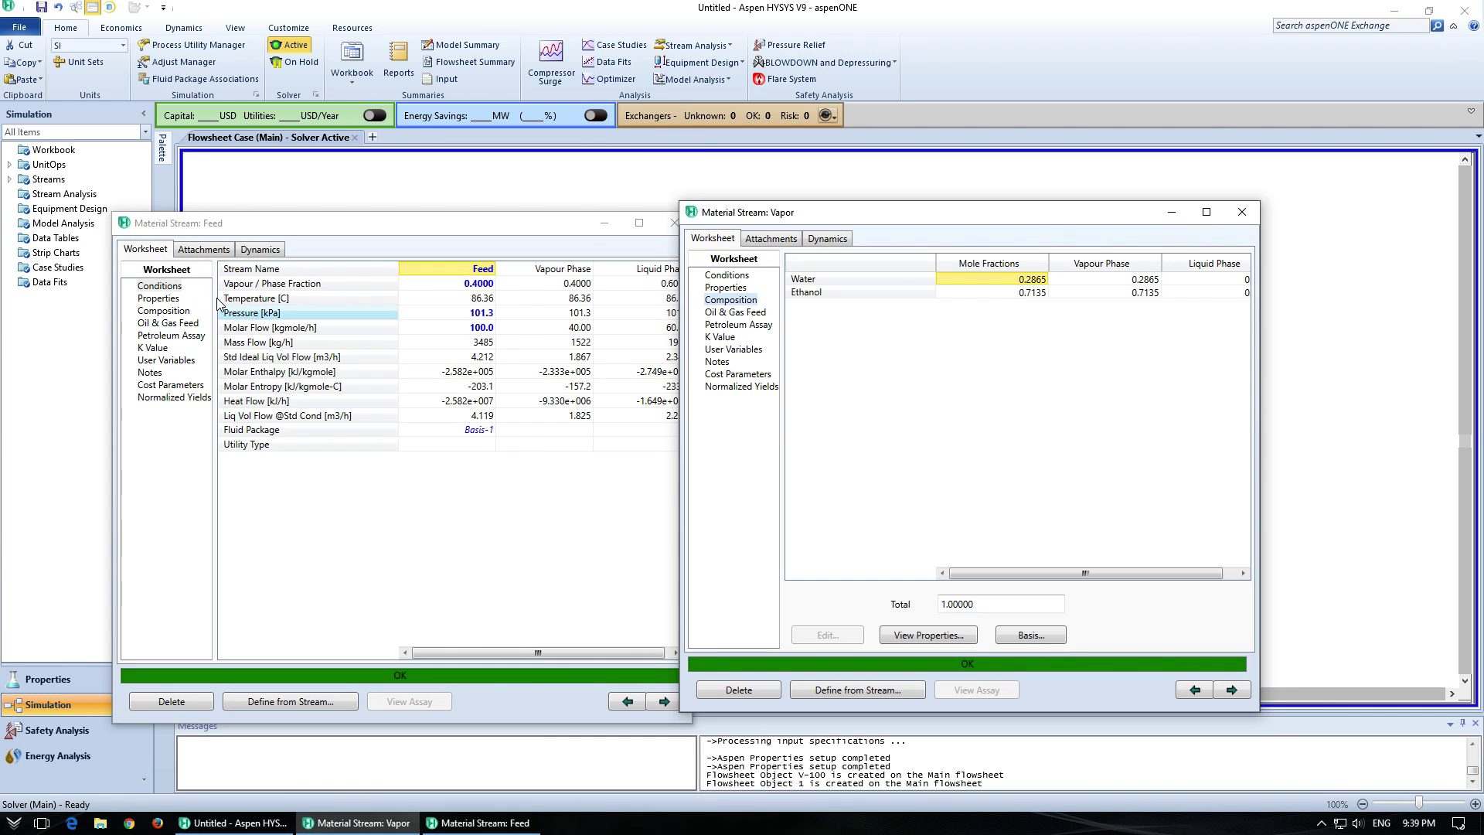
left_click(163, 310)
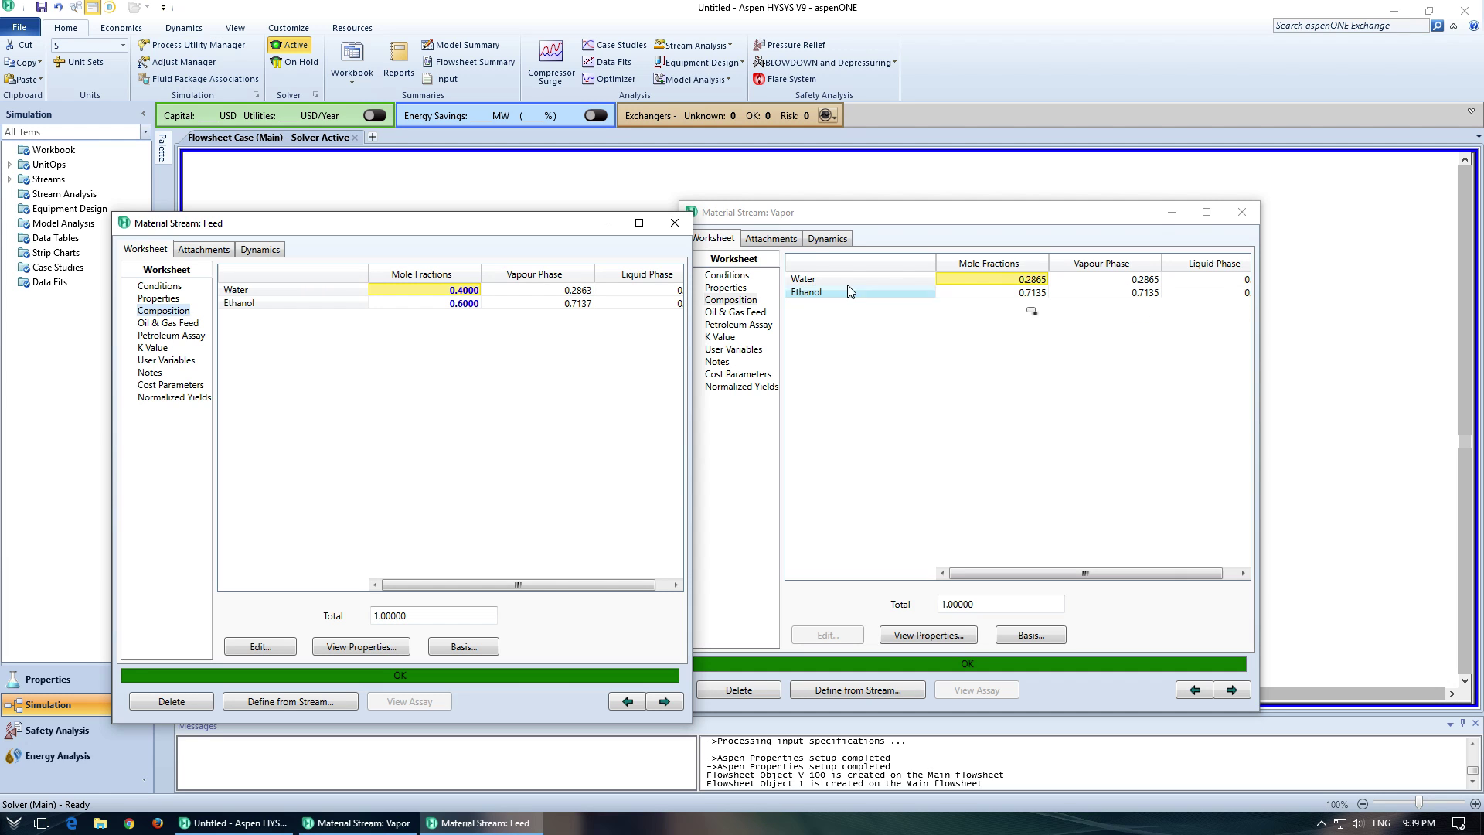
left_click(1243, 212)
left_click(675, 224)
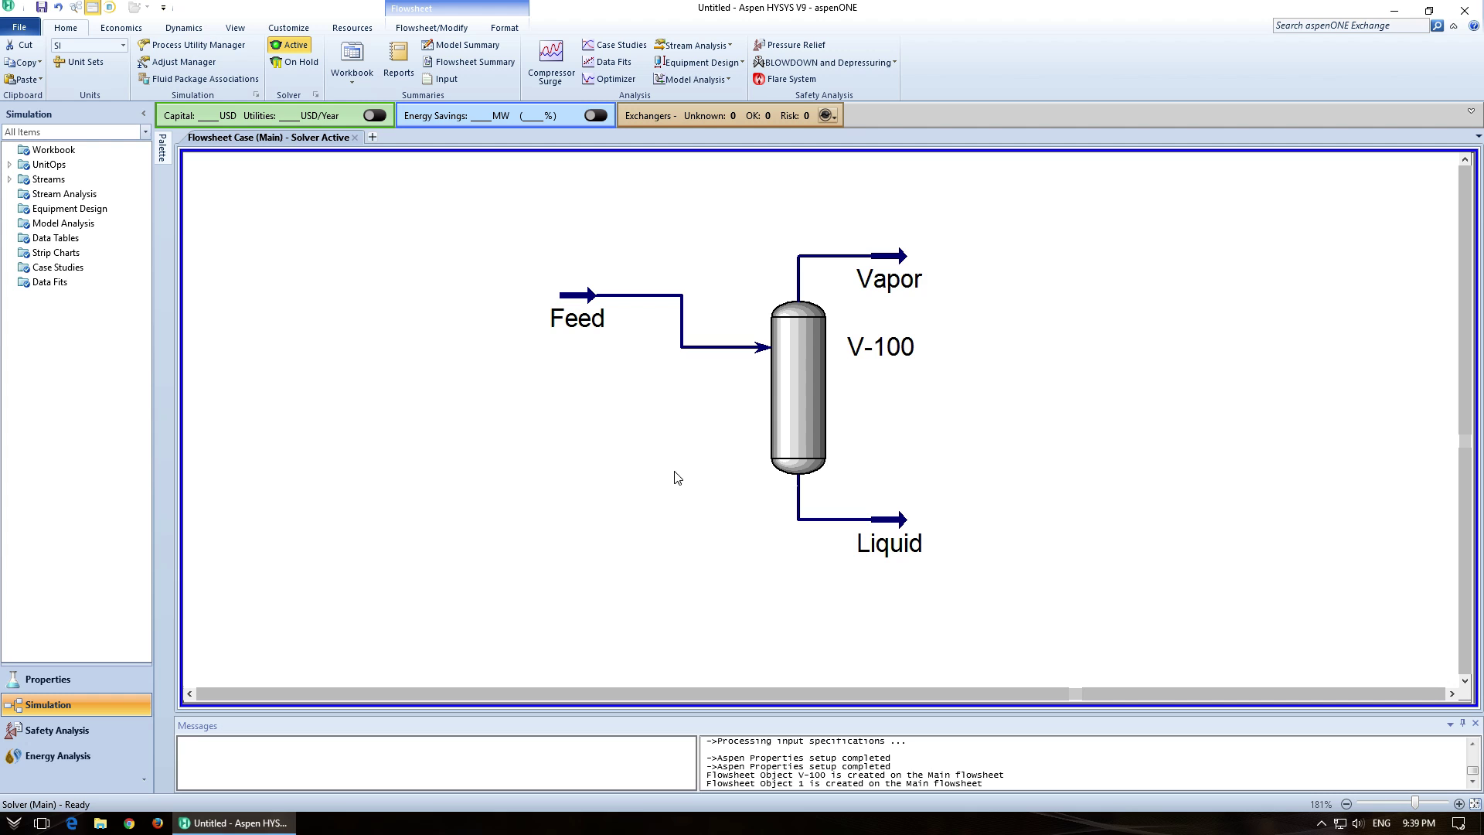
- Add energy stream Q-100 below the Feed and attach it to separator V-100
left_click(163, 157)
left_click(232, 178)
left_click(631, 509)
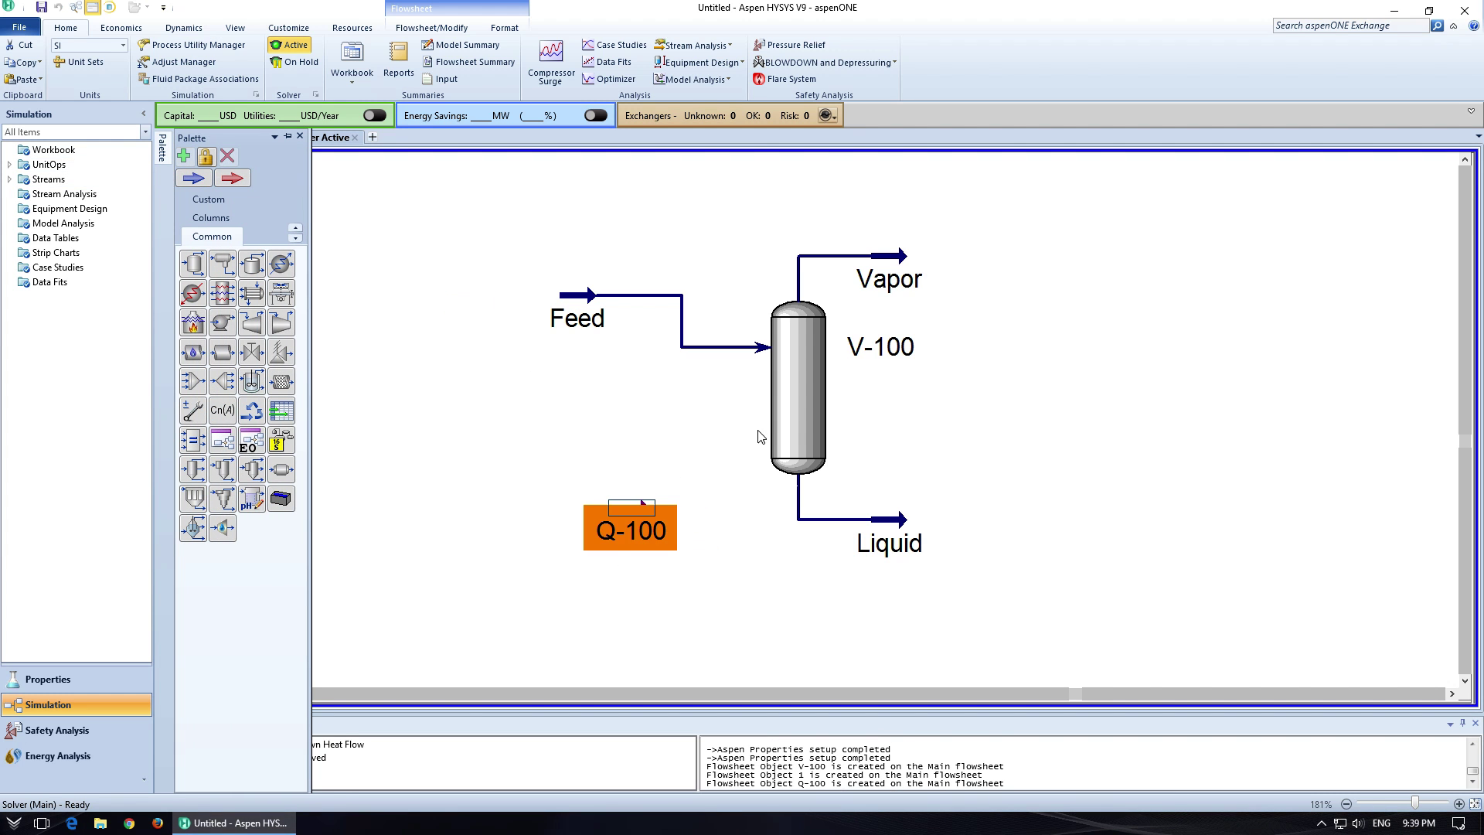
double_click(794, 414)
left_click(221, 421)
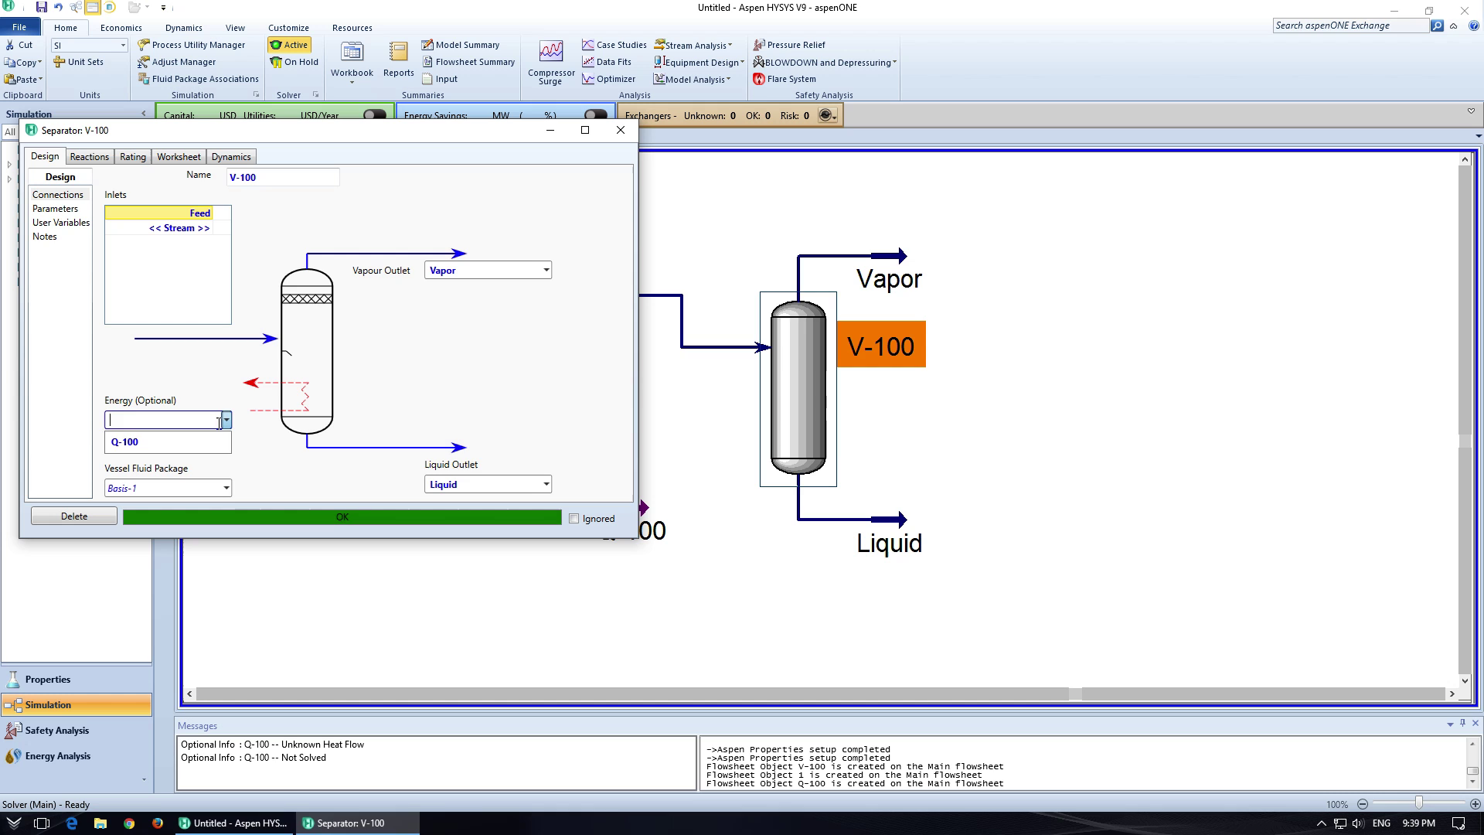
left_click(165, 441)
left_click(620, 130)
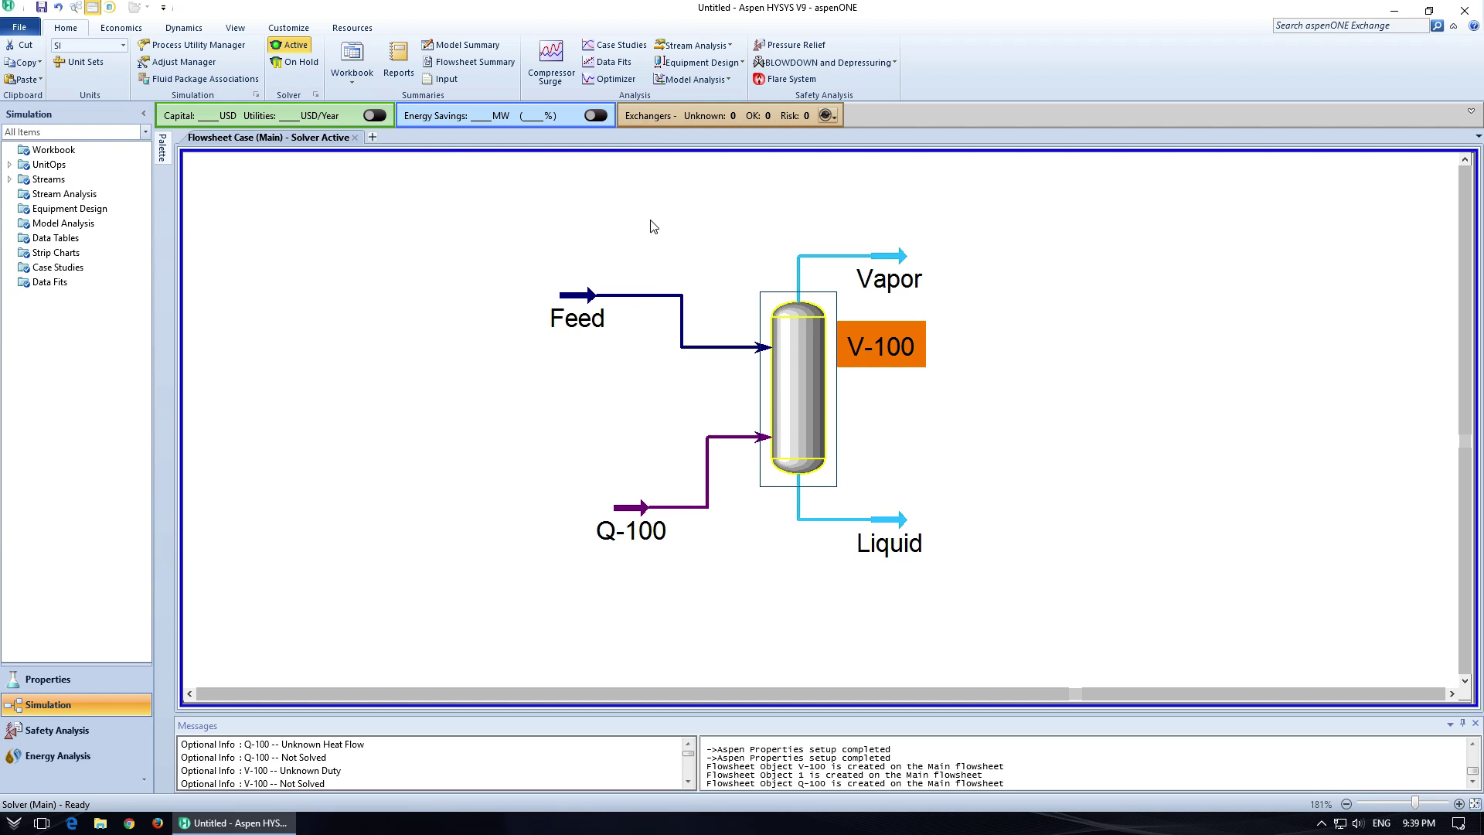
- Set Q-100's heat flow to 500000 kJ/h, then close the Q-100 window
double_click(630, 512)
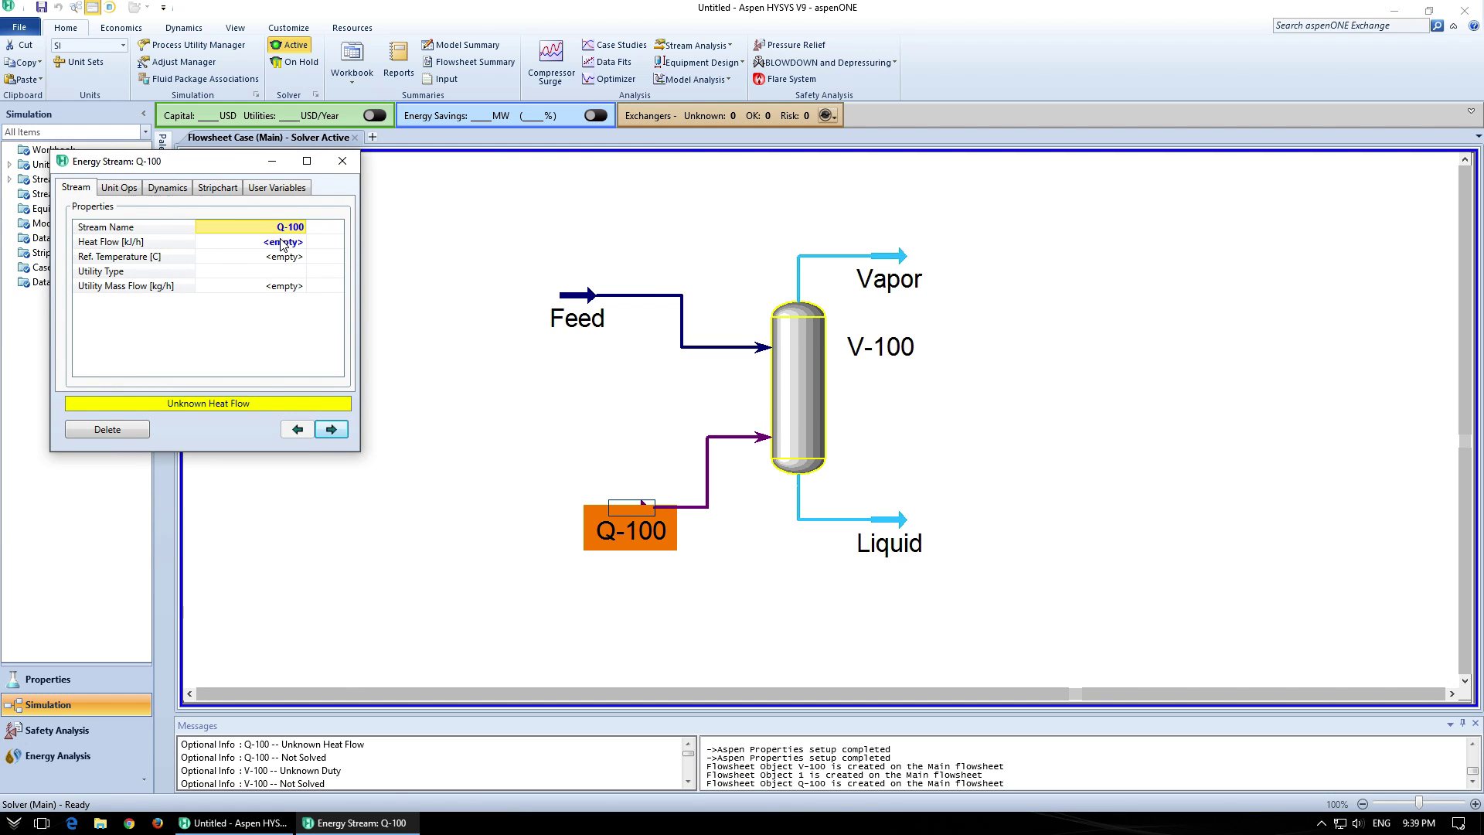
left_click(283, 242)
type("5.")
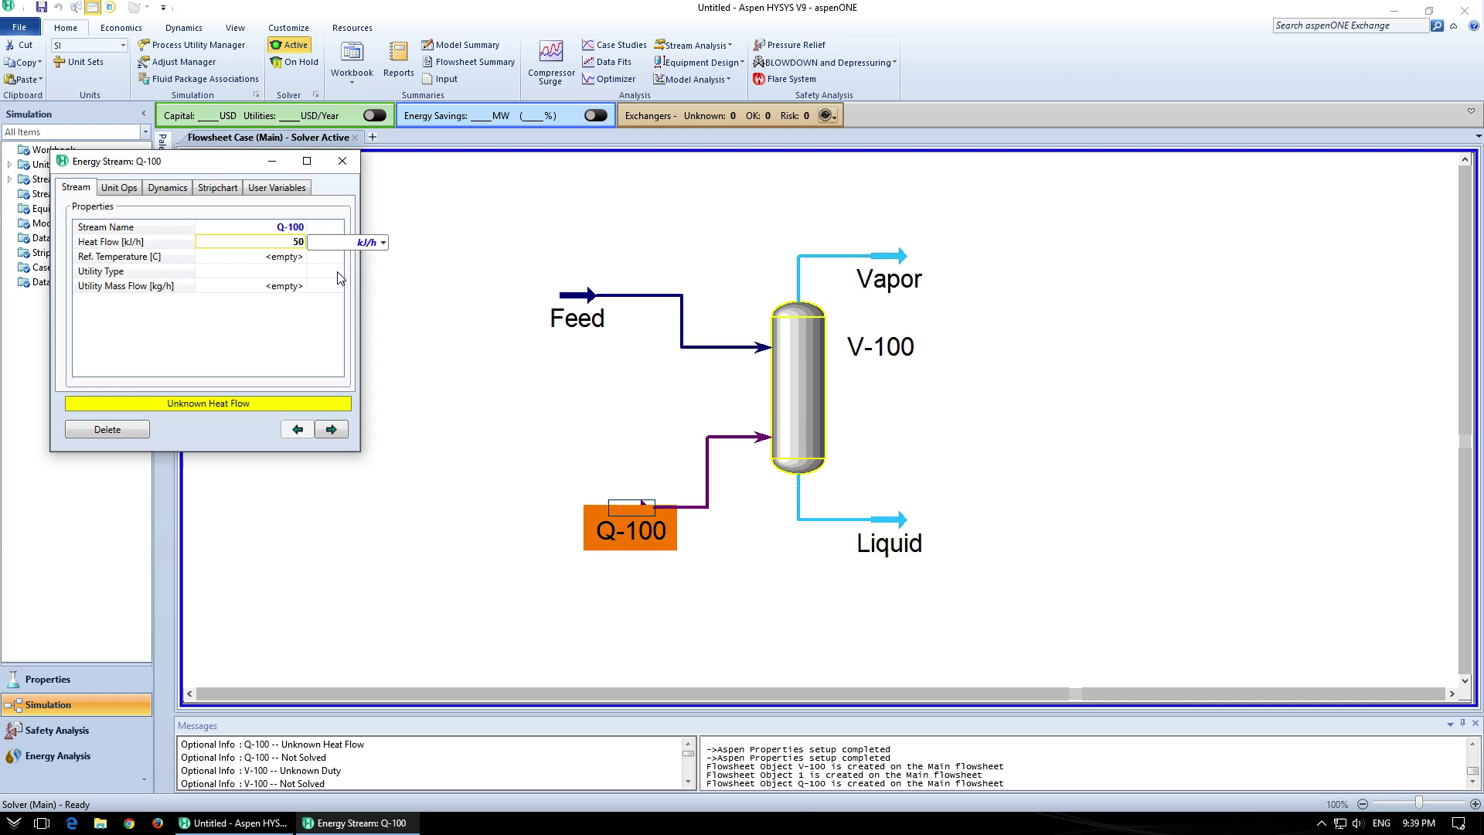
type("000e+00")
key("Return")
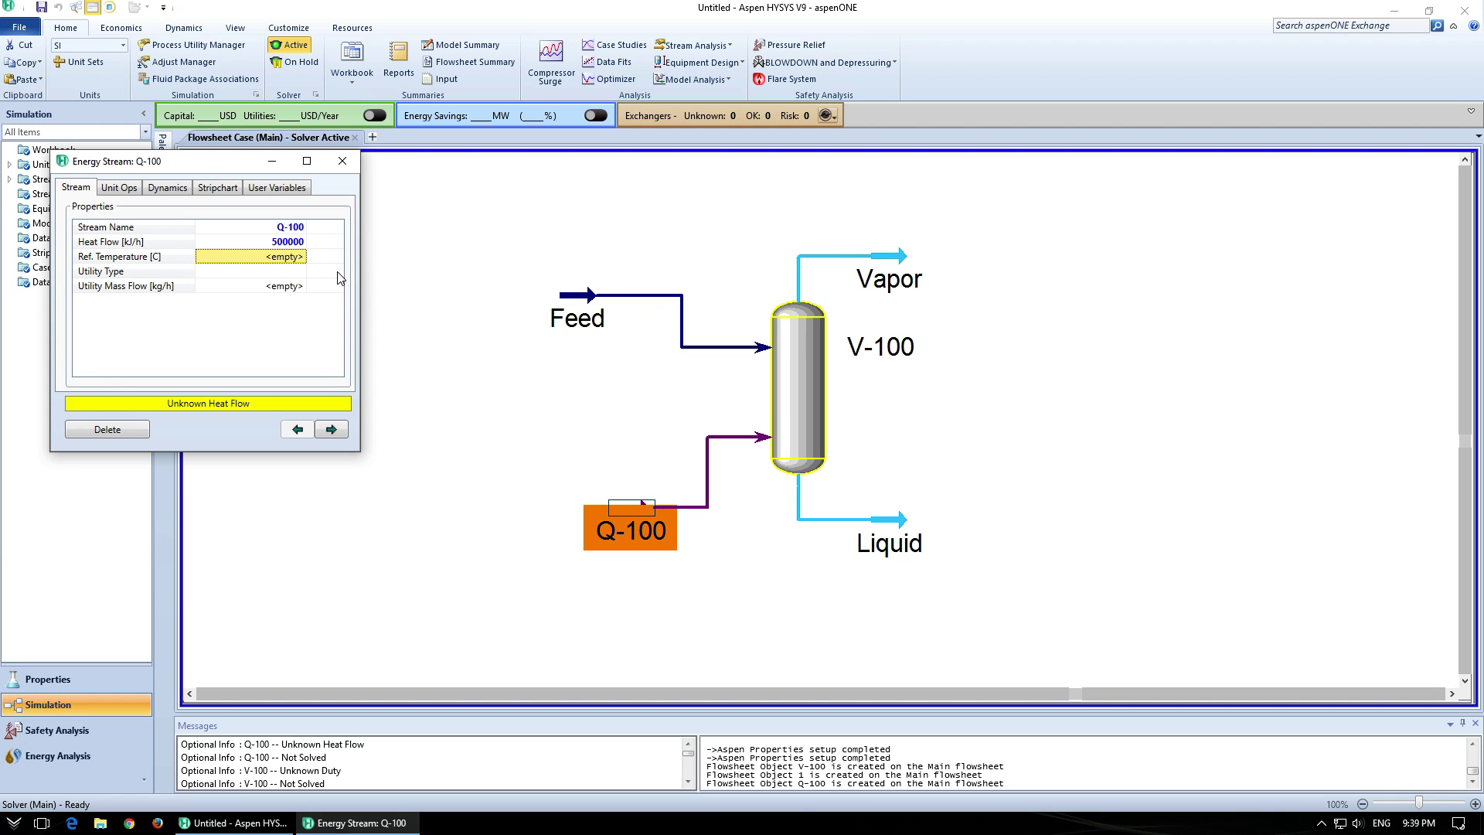
left_click(899, 262)
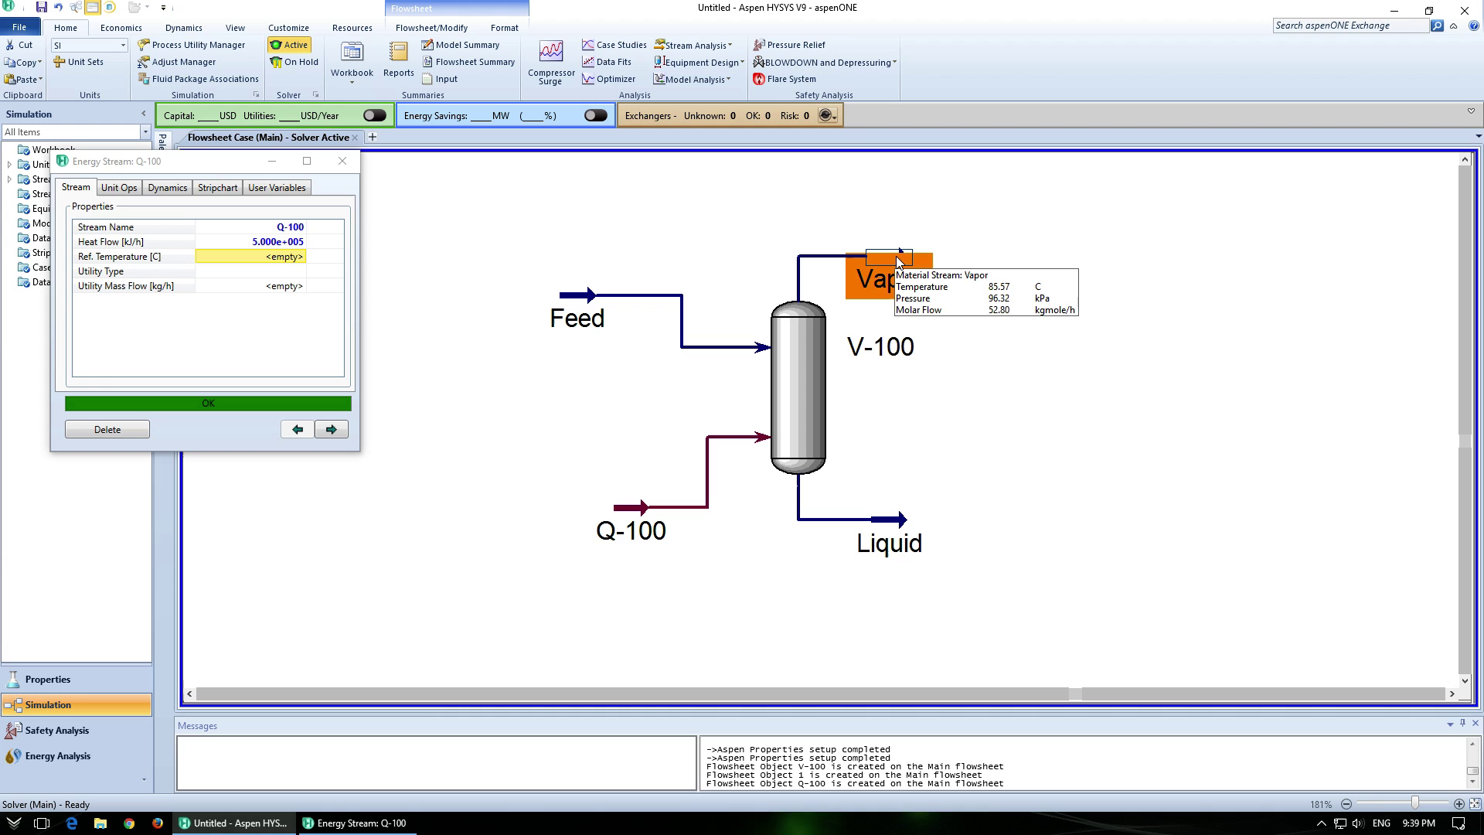
mouse_move(889, 532)
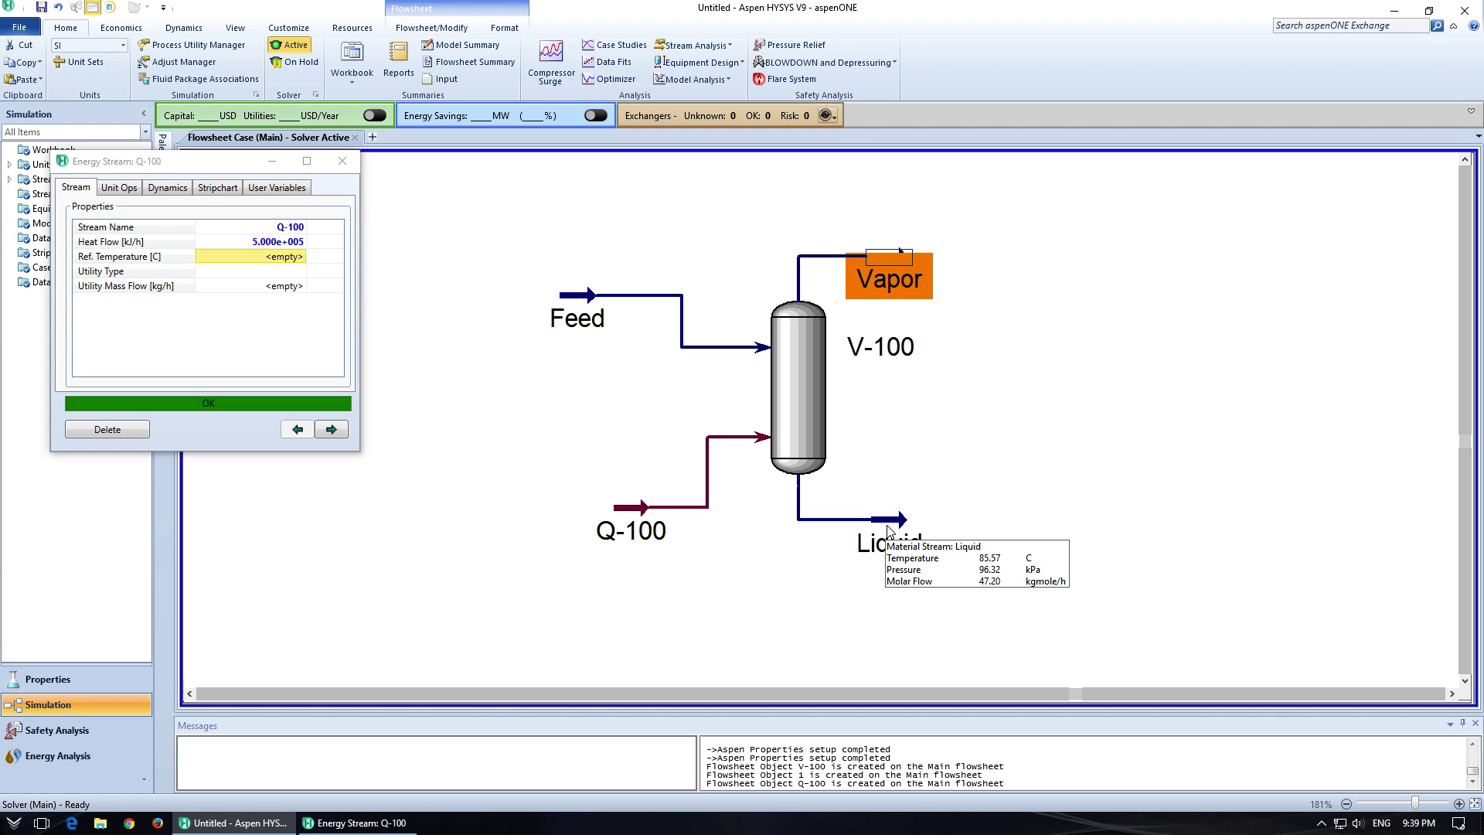
mouse_move(589, 302)
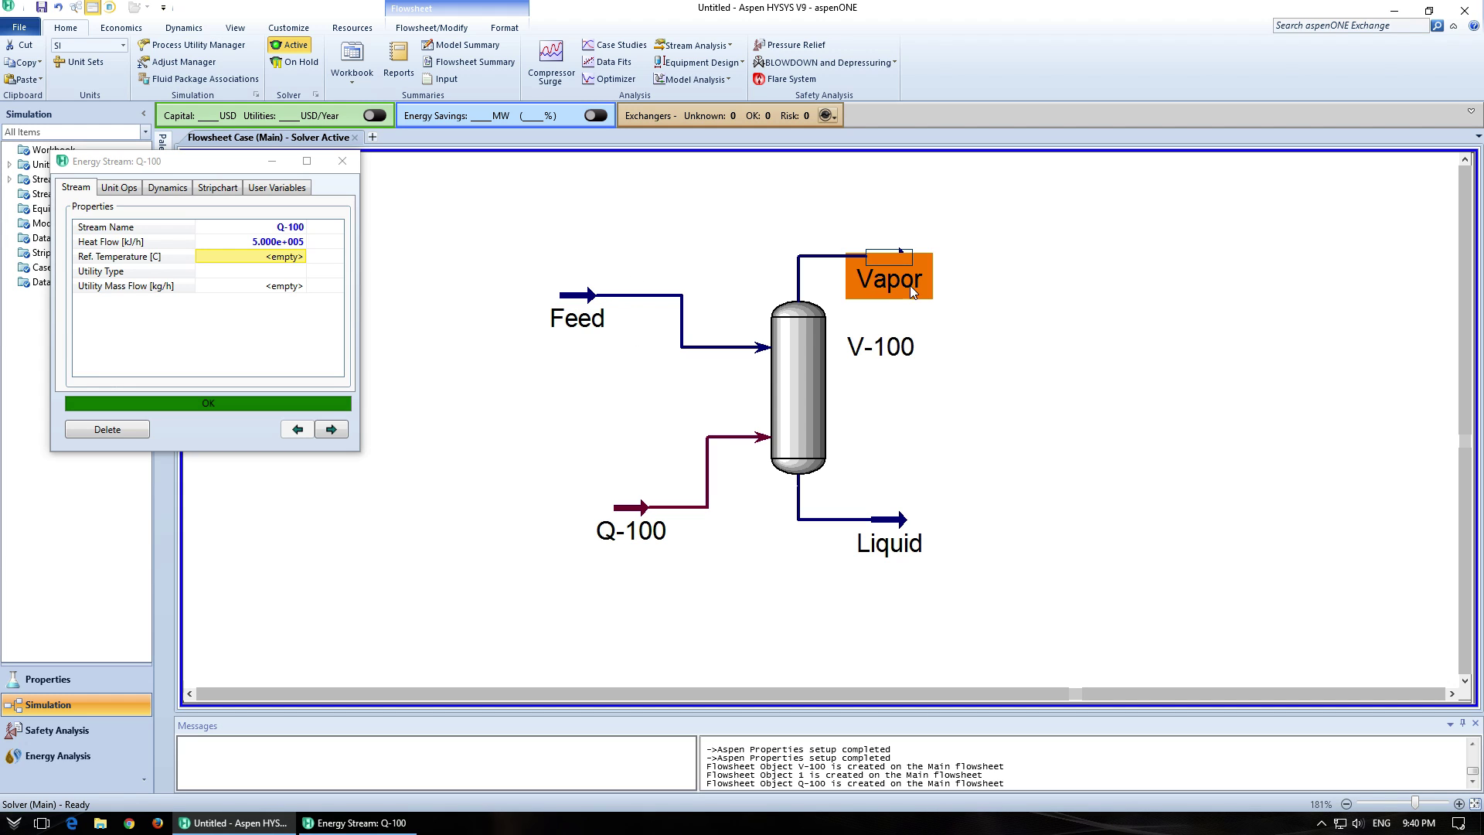
mouse_move(905, 269)
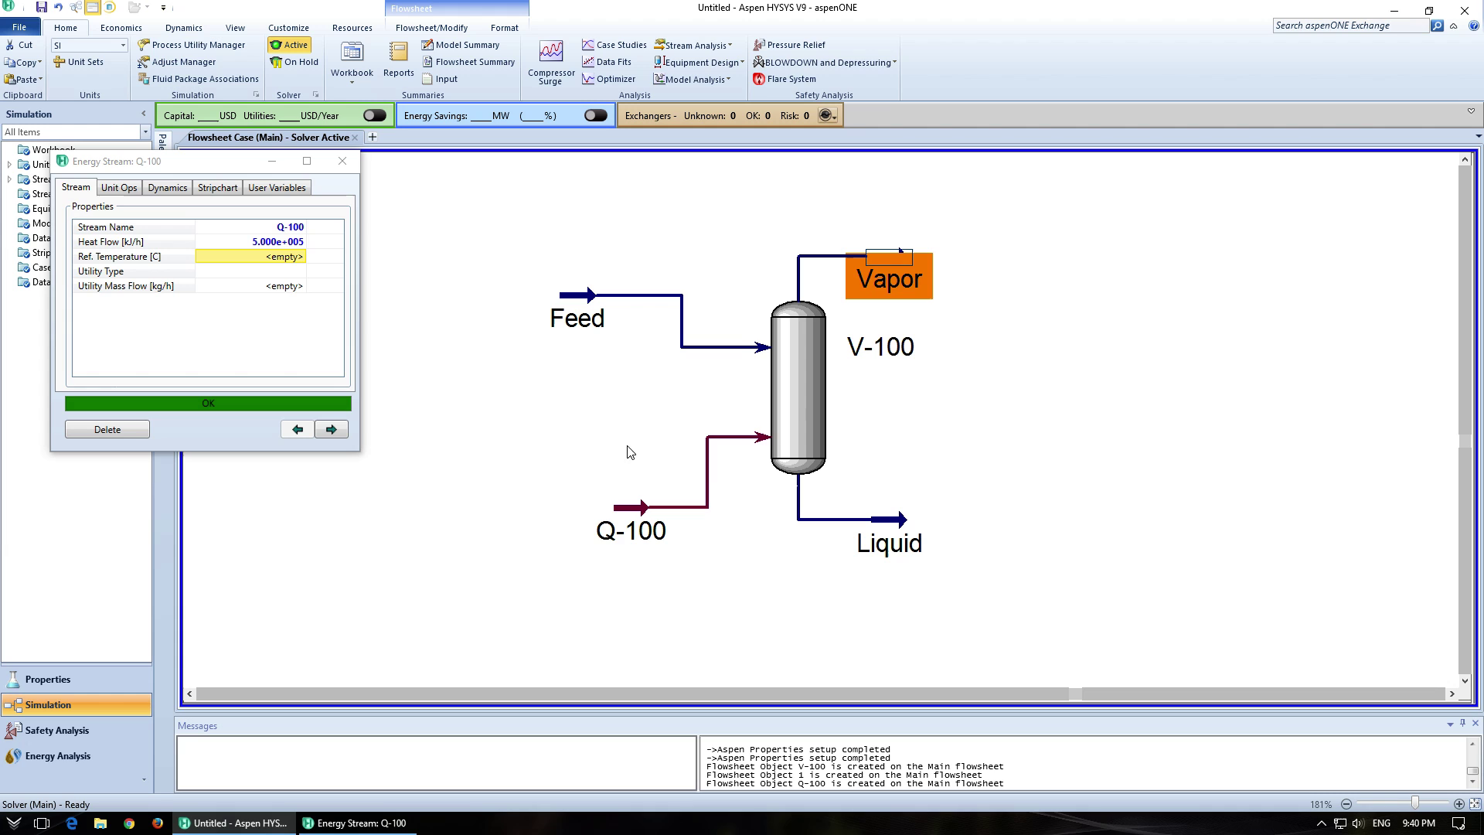
mouse_move(794, 401)
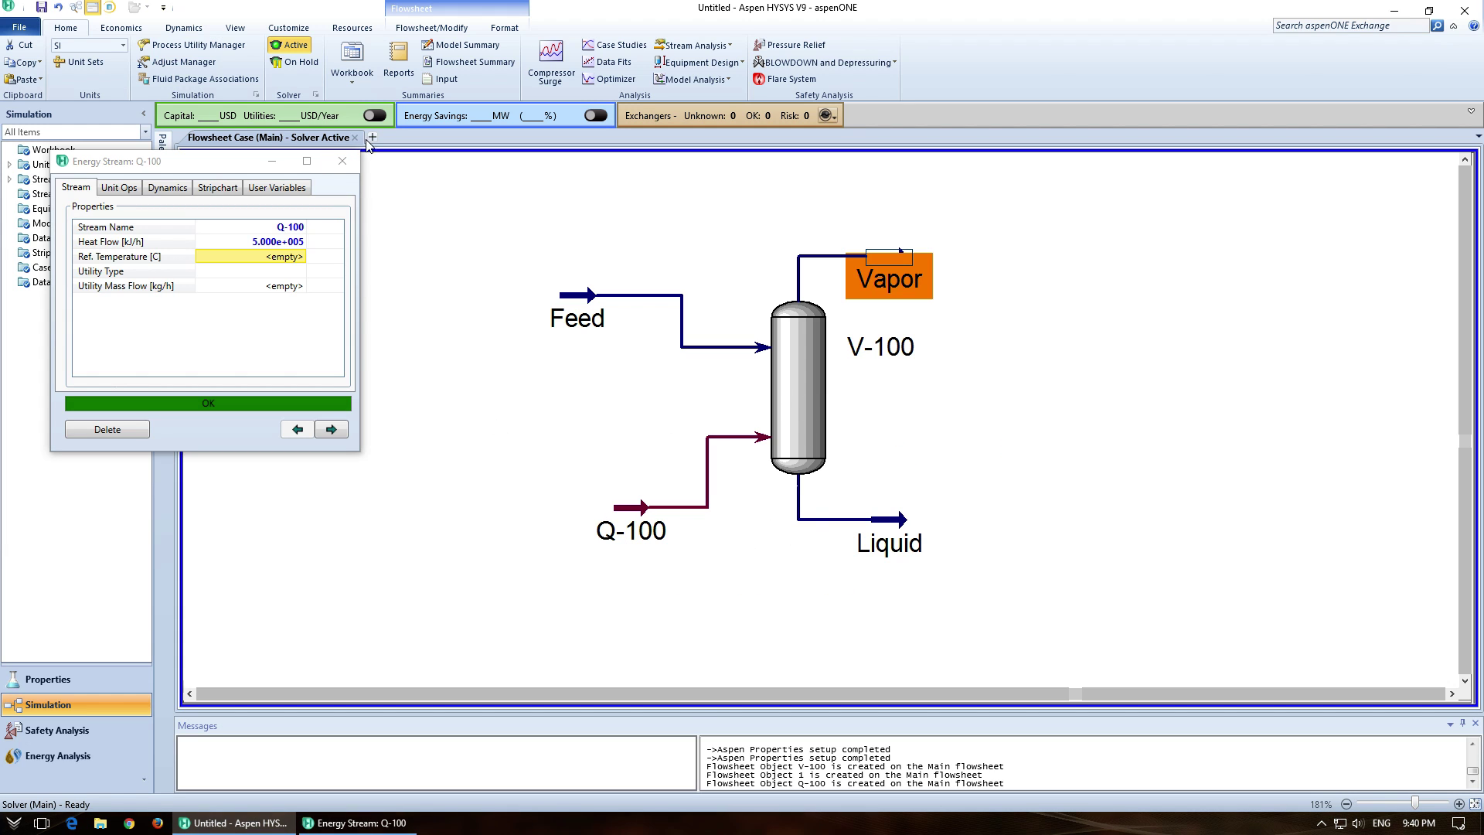
left_click(343, 161)
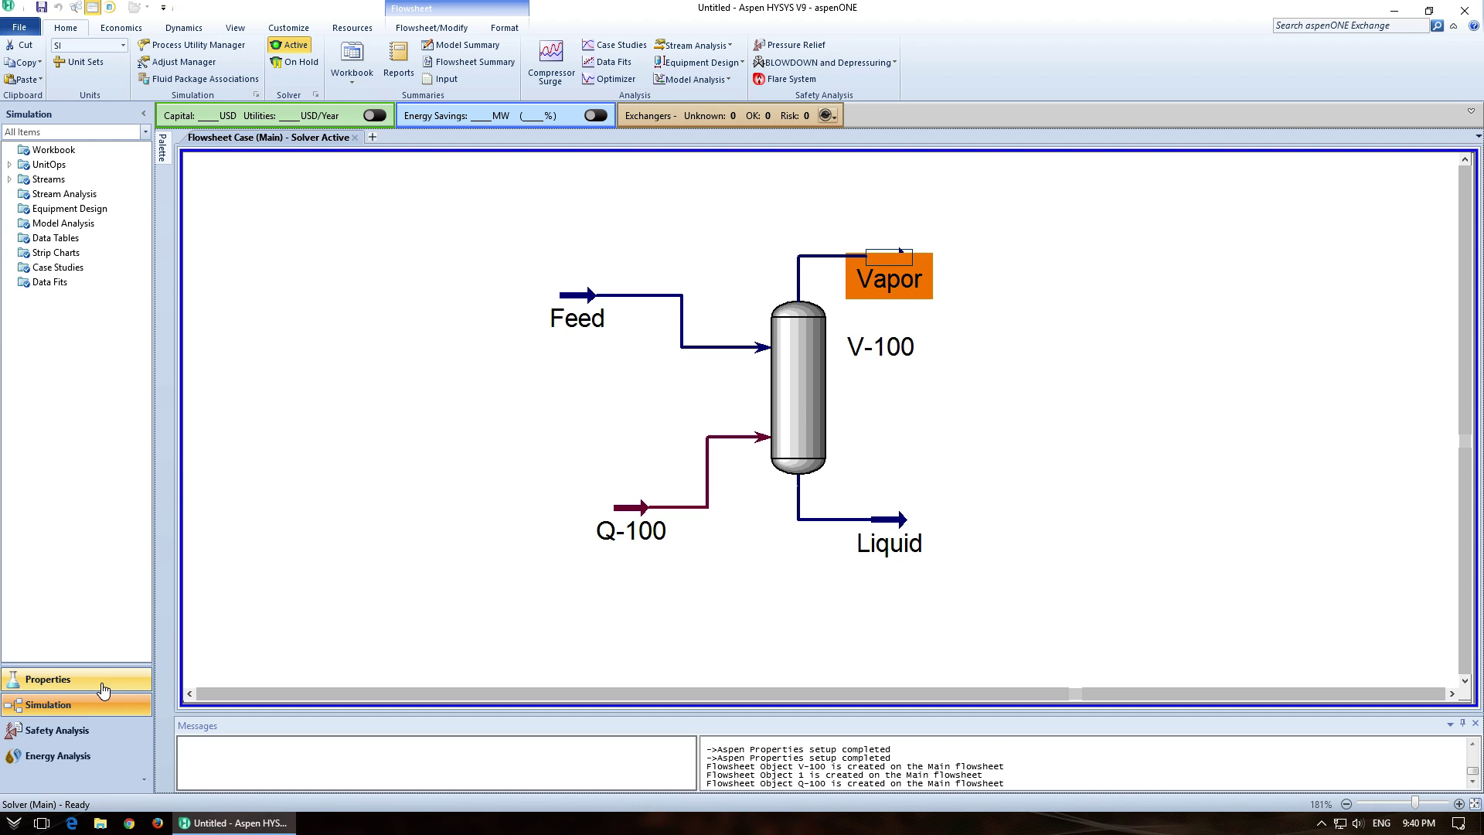
- Review the Vapor stream's composition, then switch Basis-1 from Ideal to the Wilson package
double_click(901, 274)
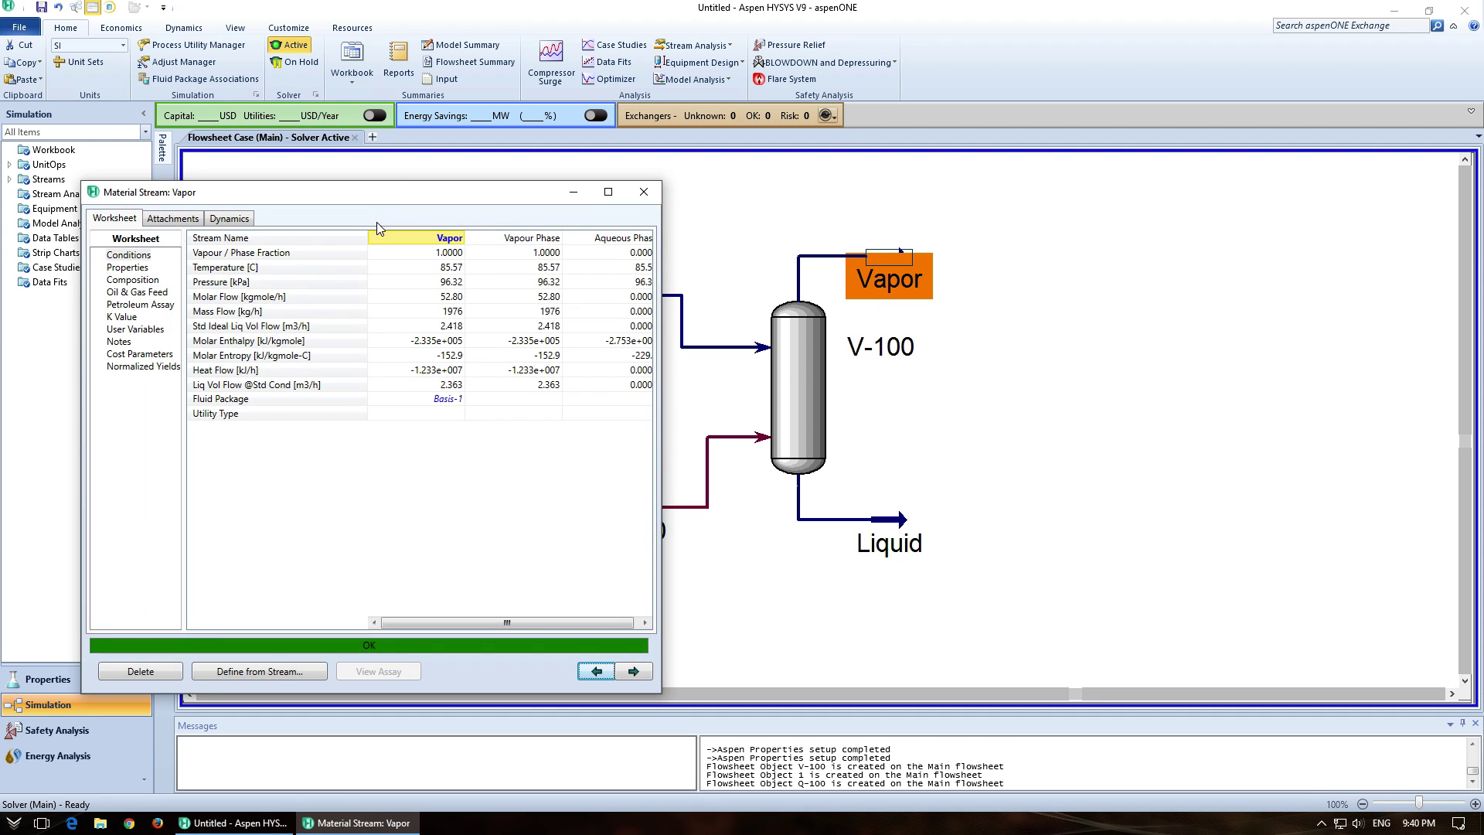
left_click_drag(392, 189, 815, 160)
left_click(556, 249)
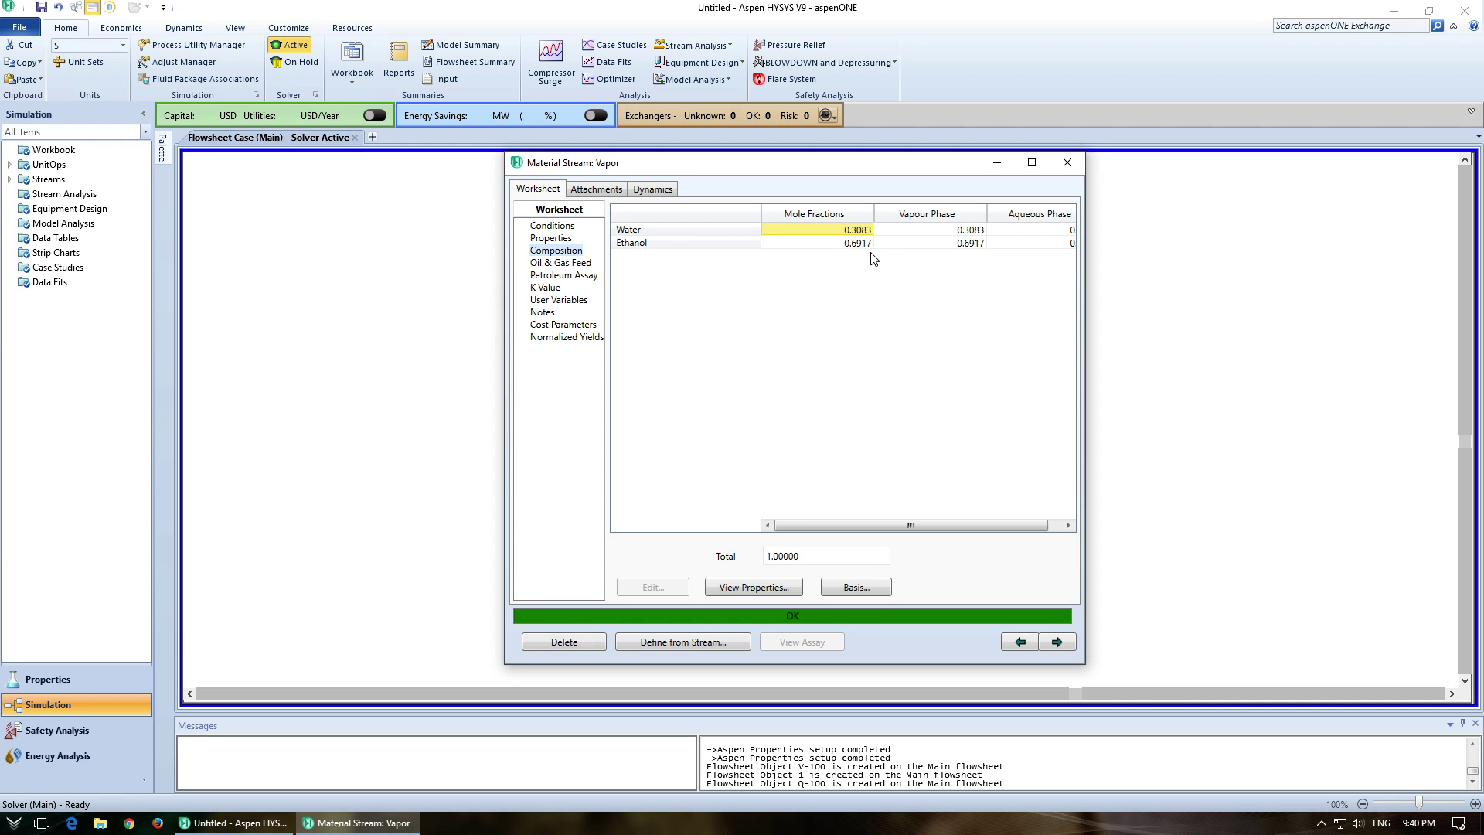
left_click(1067, 163)
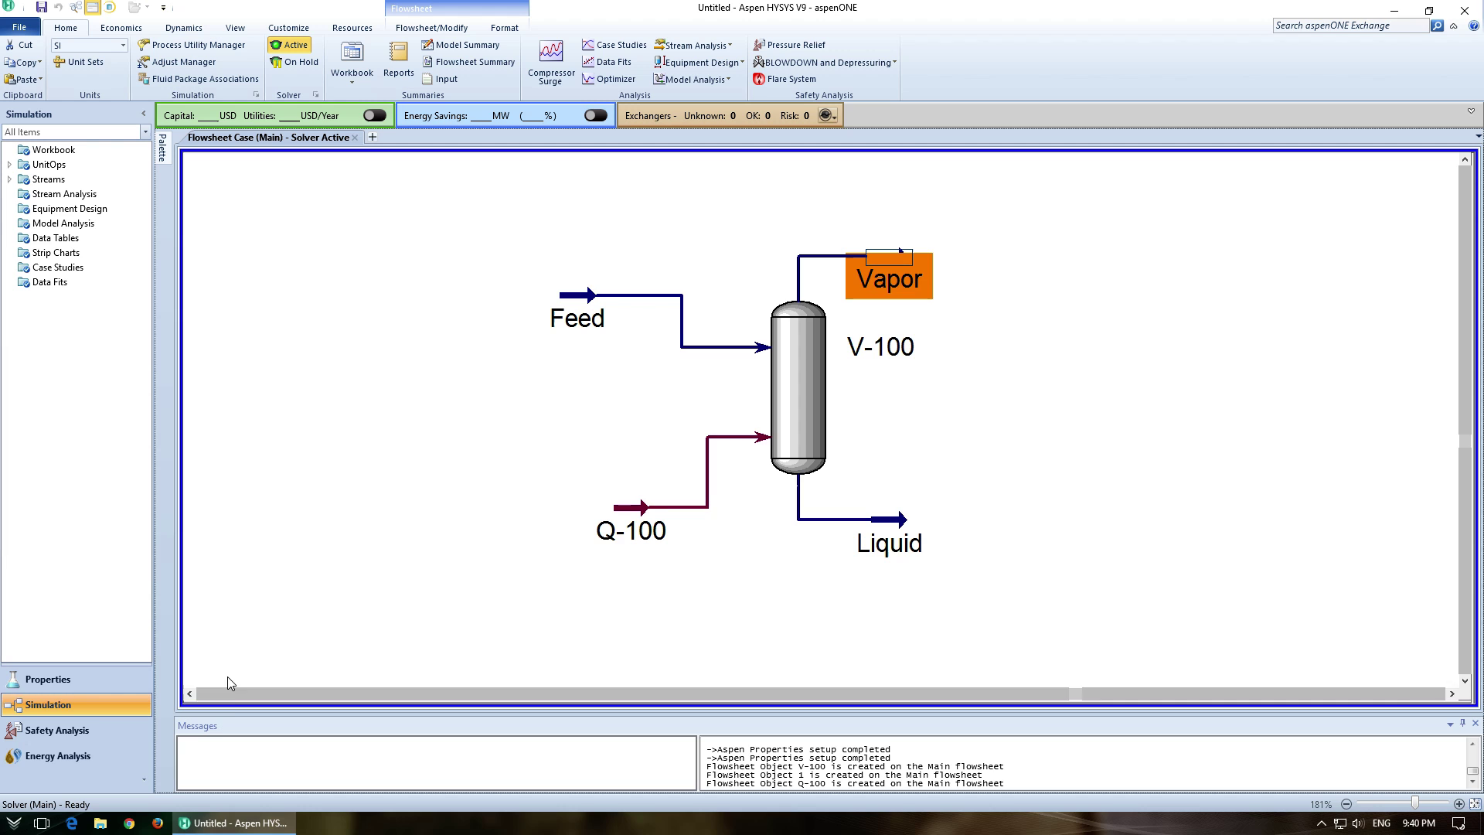
left_click(83, 680)
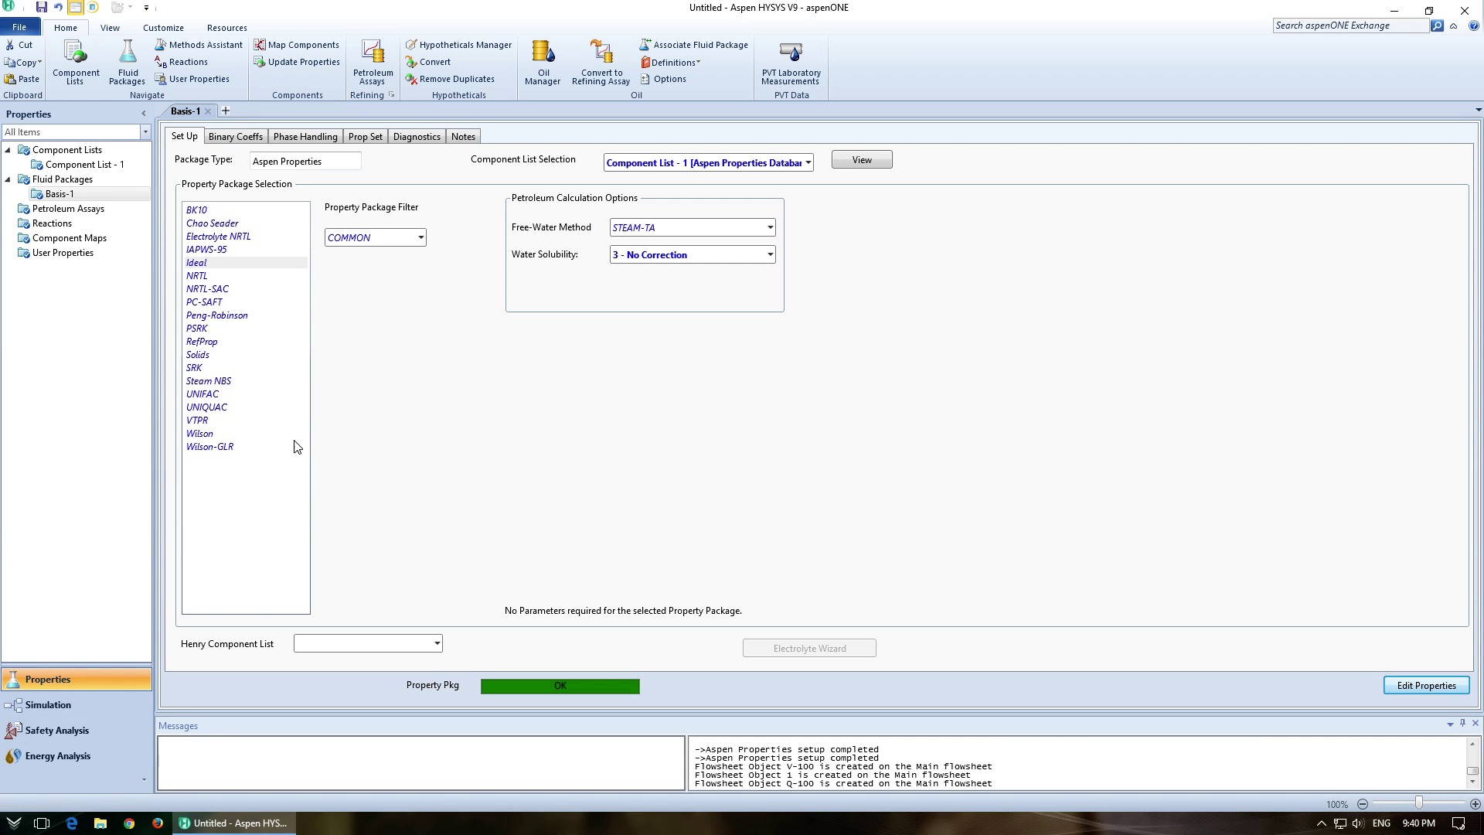
left_click(204, 435)
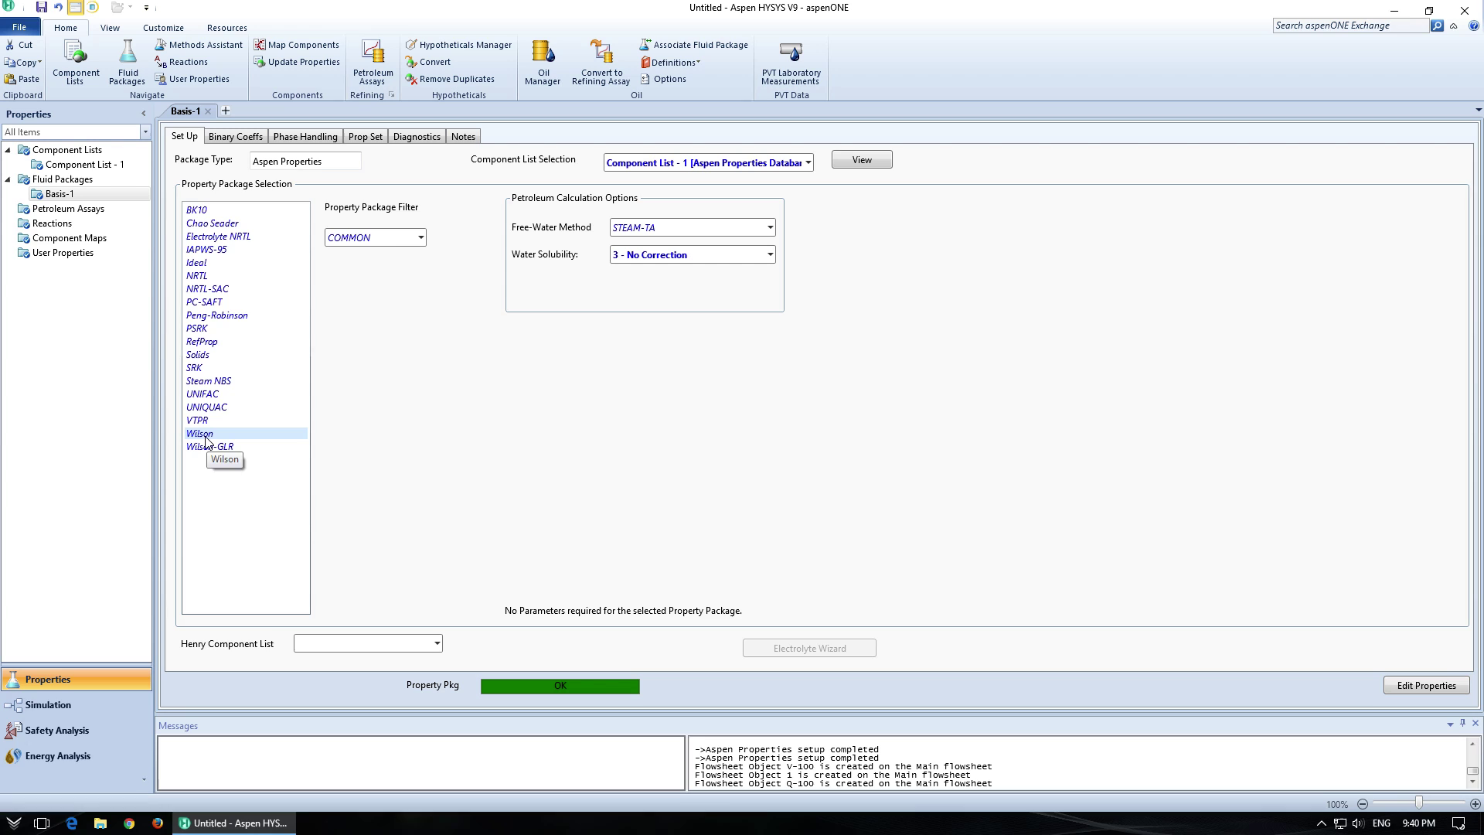
- Go back to Simulation without holding mode so Vapor solves at 78.17 °C, 96.32 kPa
left_click(55, 706)
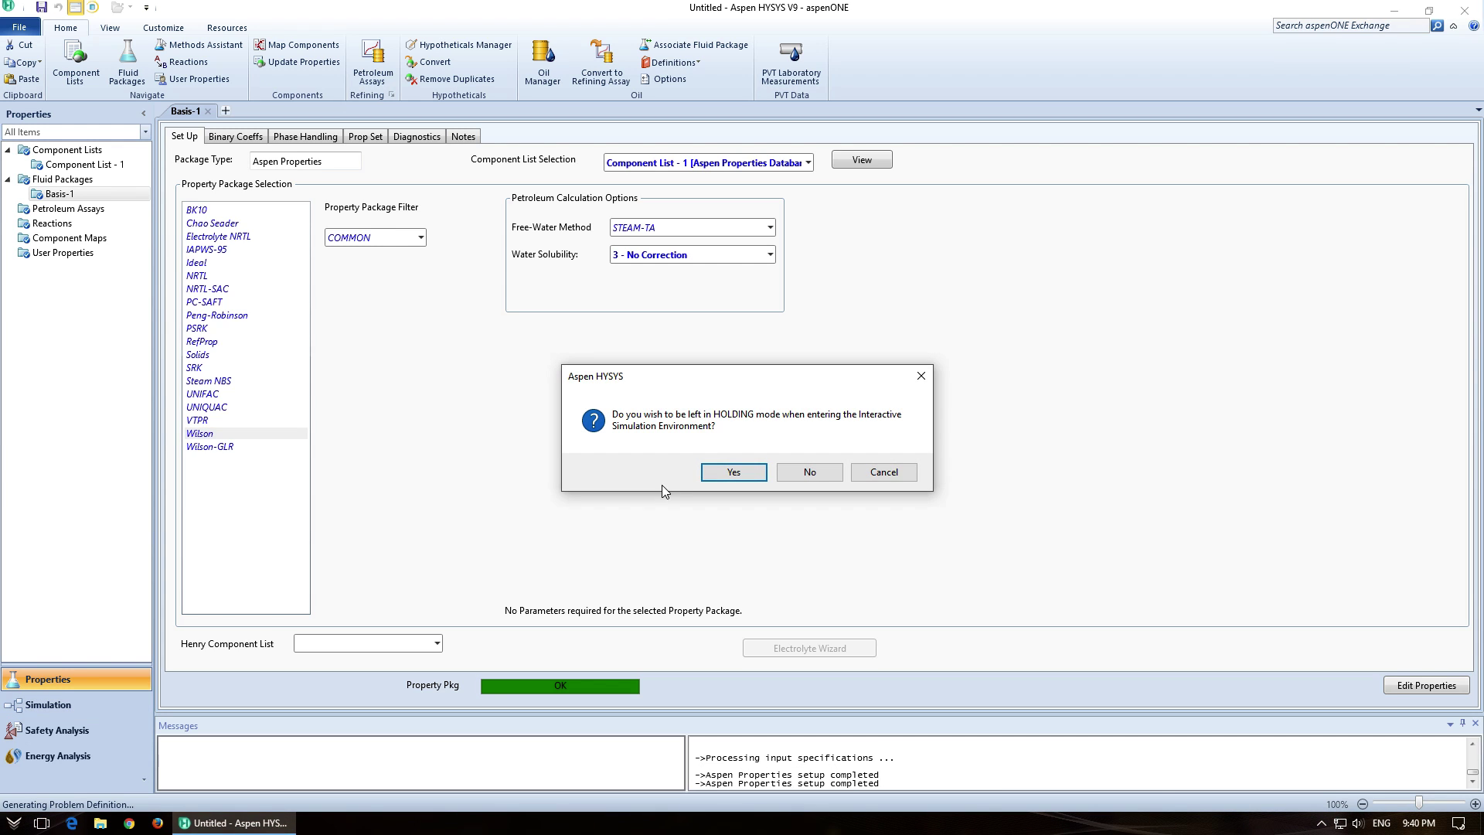
left_click(809, 472)
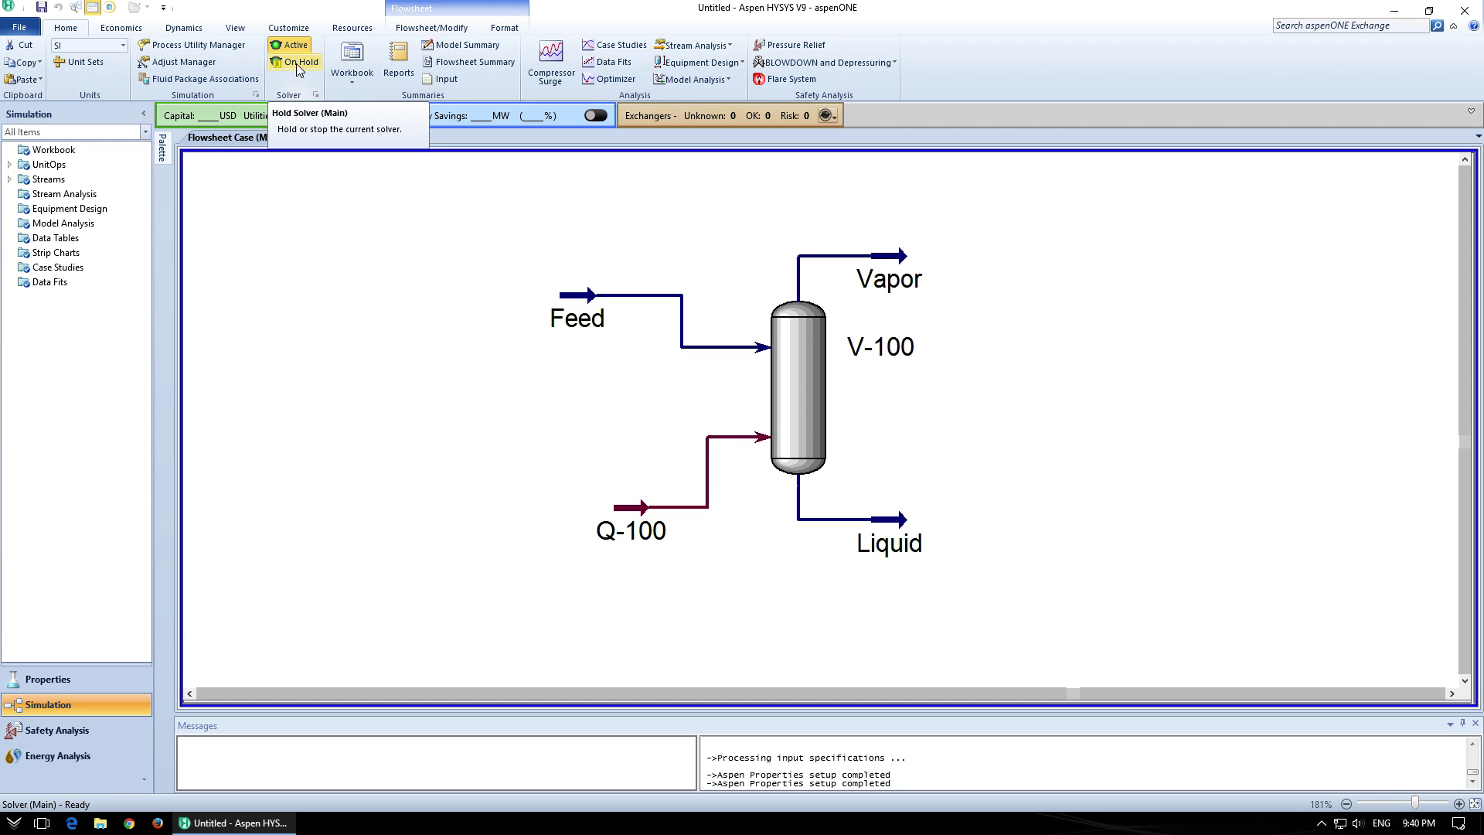
double_click(892, 257)
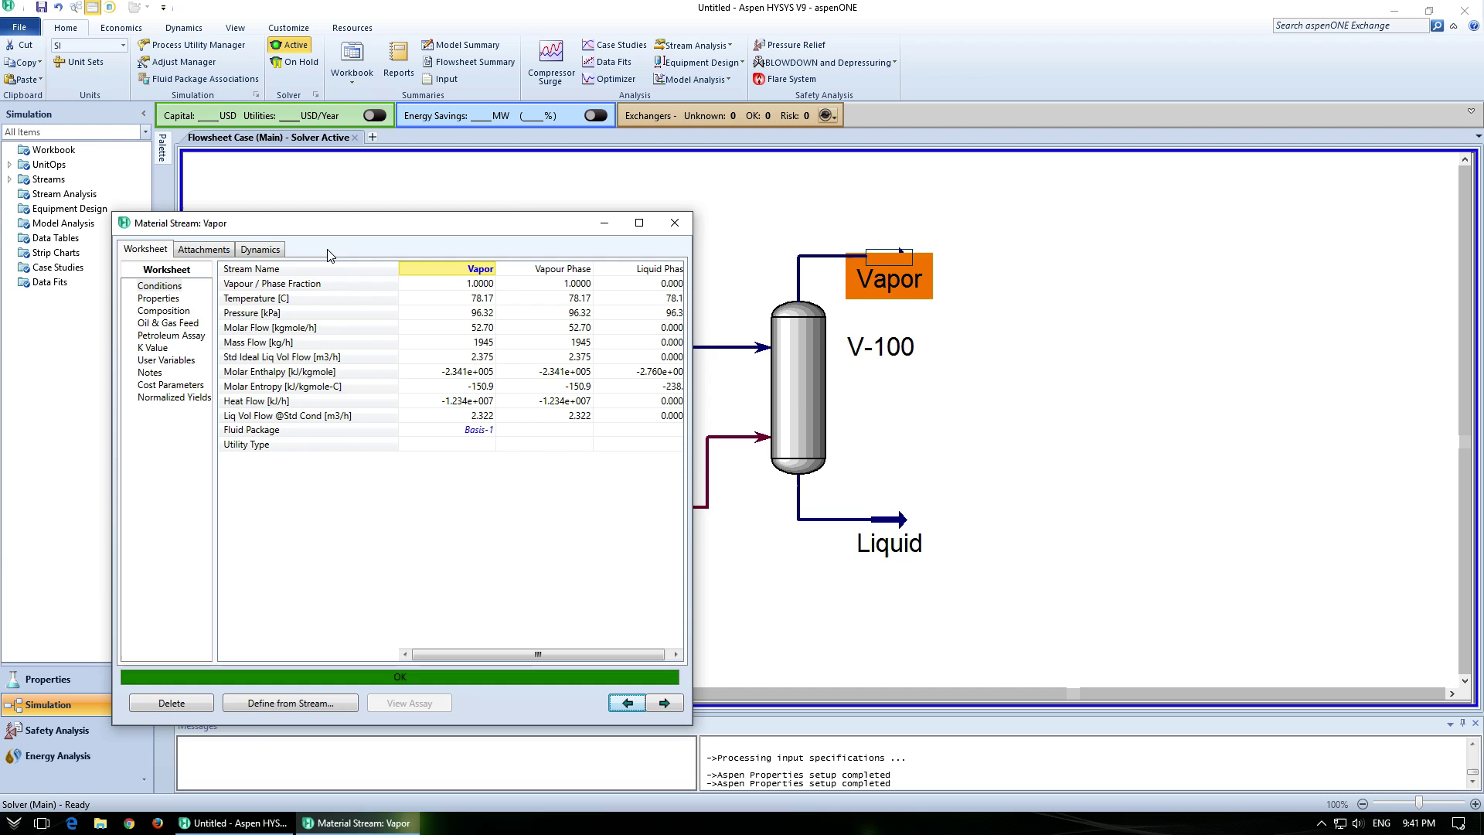
left_click(164, 310)
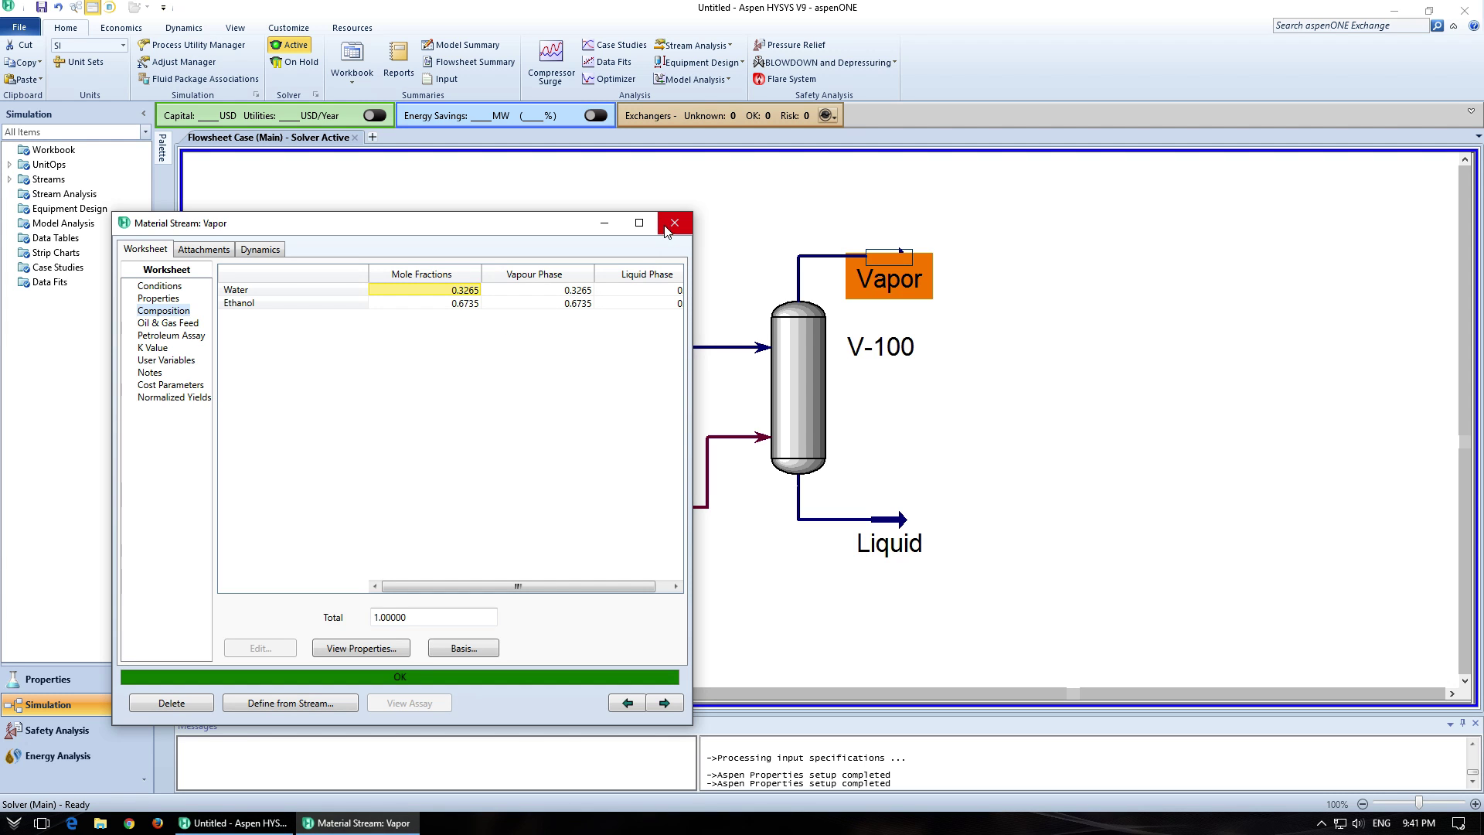
left_click_drag(484, 234, 1087, 174)
left_click(1279, 162)
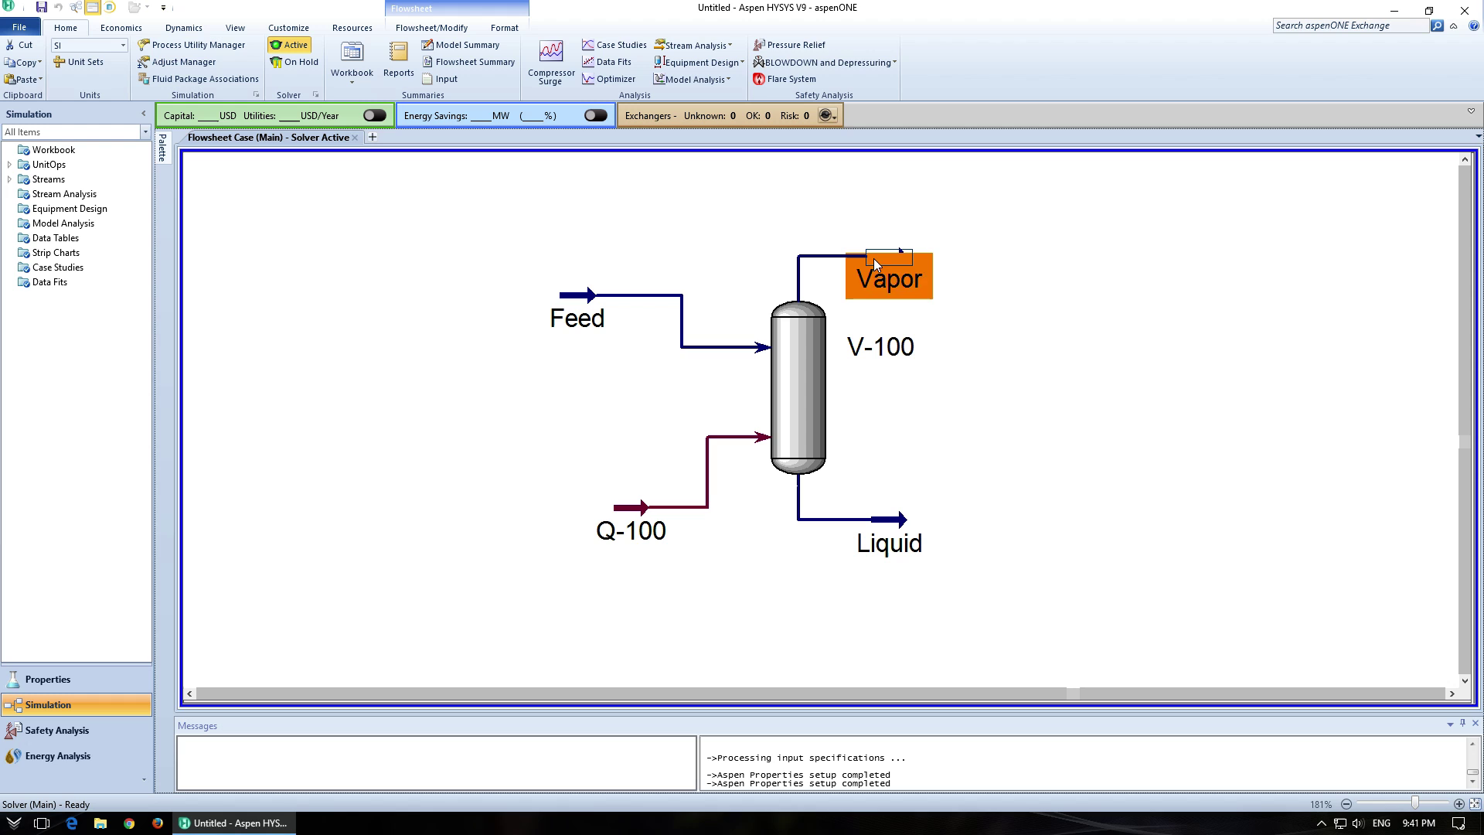
mouse_move(886, 531)
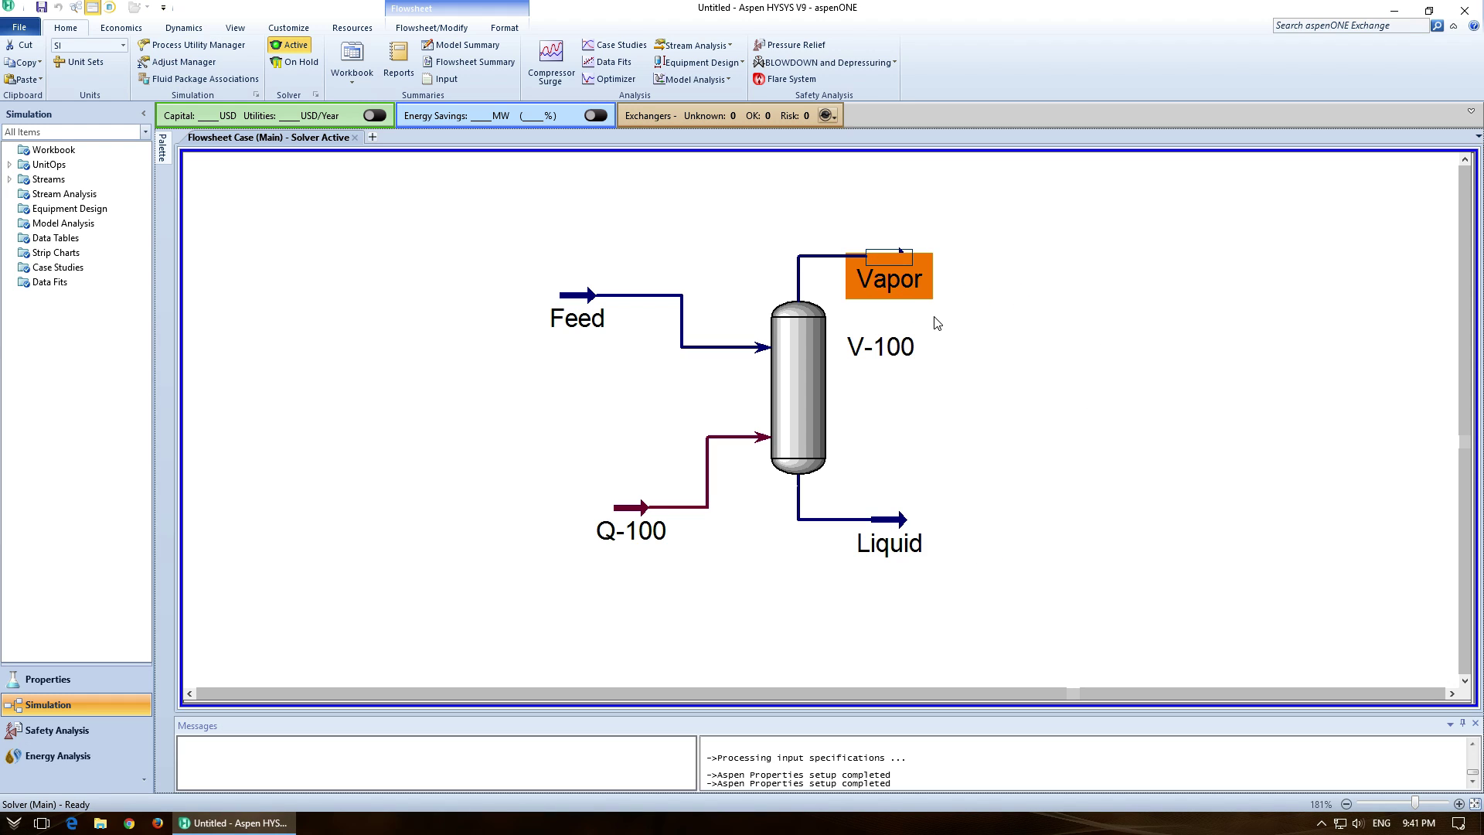
left_click_drag(464, 217, 994, 563)
- Place a new separator V-101 in an empty area of the flowsheet
left_click(819, 436)
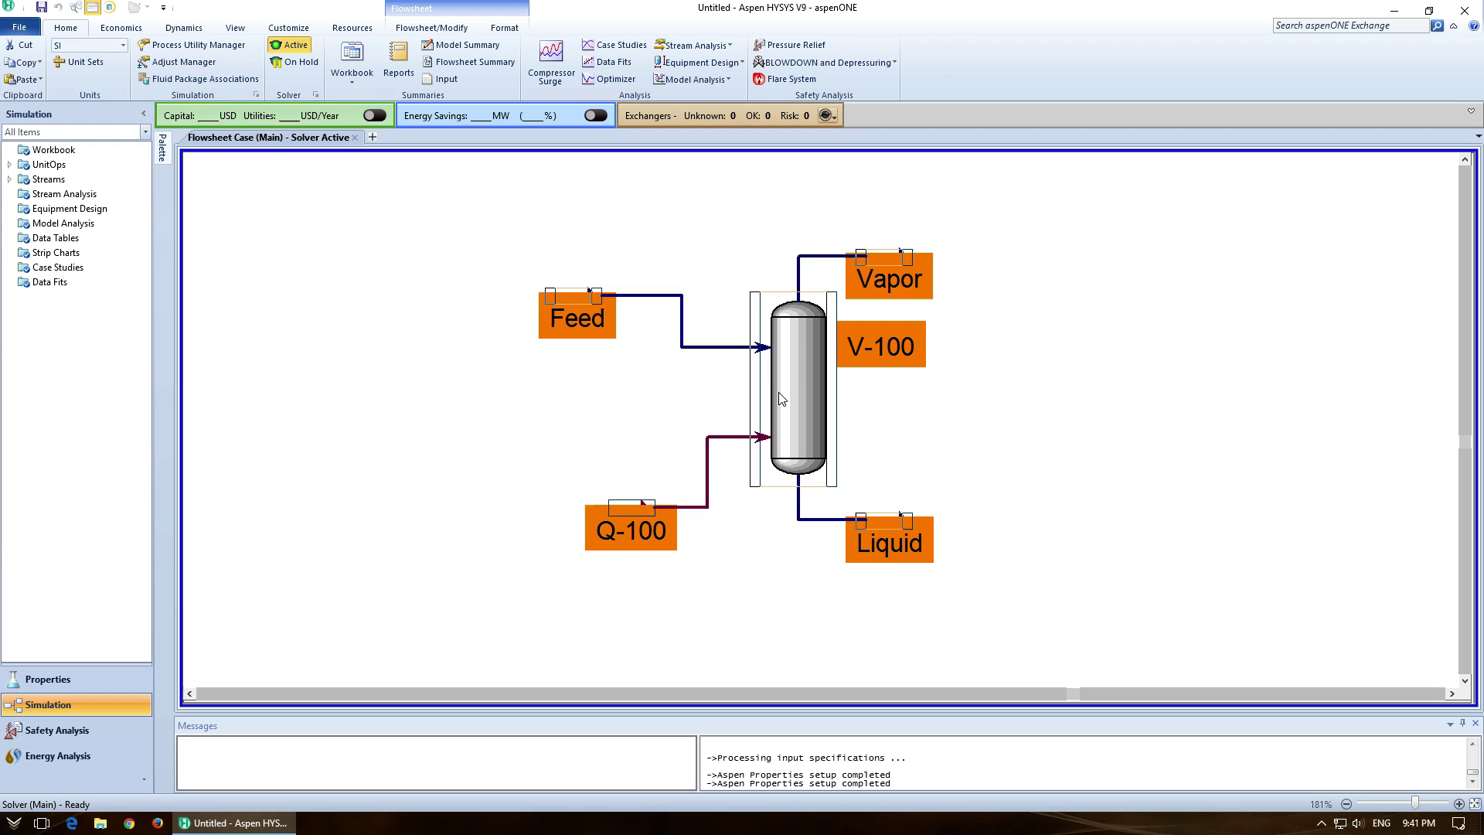
left_click(1088, 503)
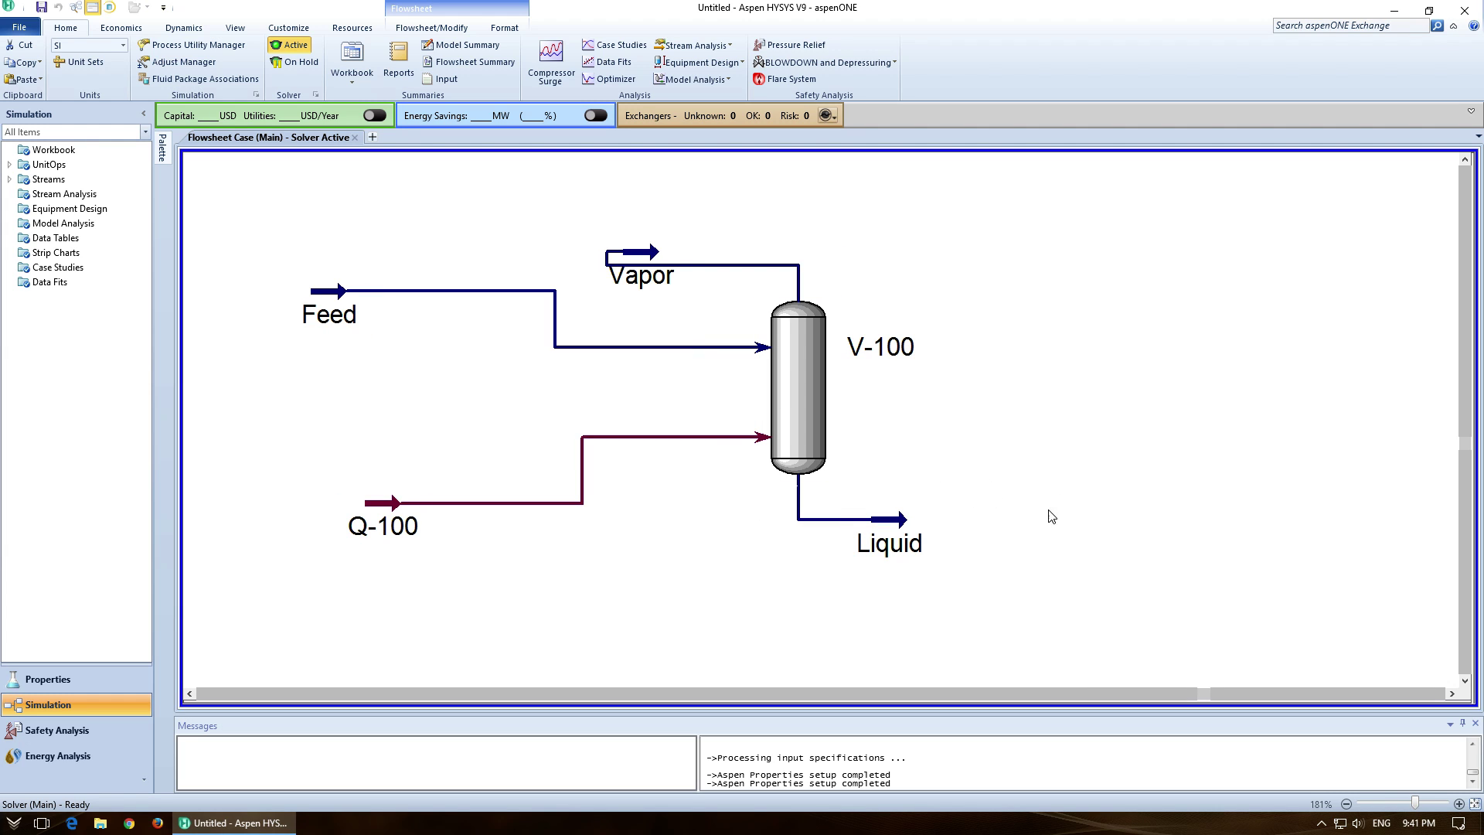
key("ctrl+z")
left_click(1096, 472)
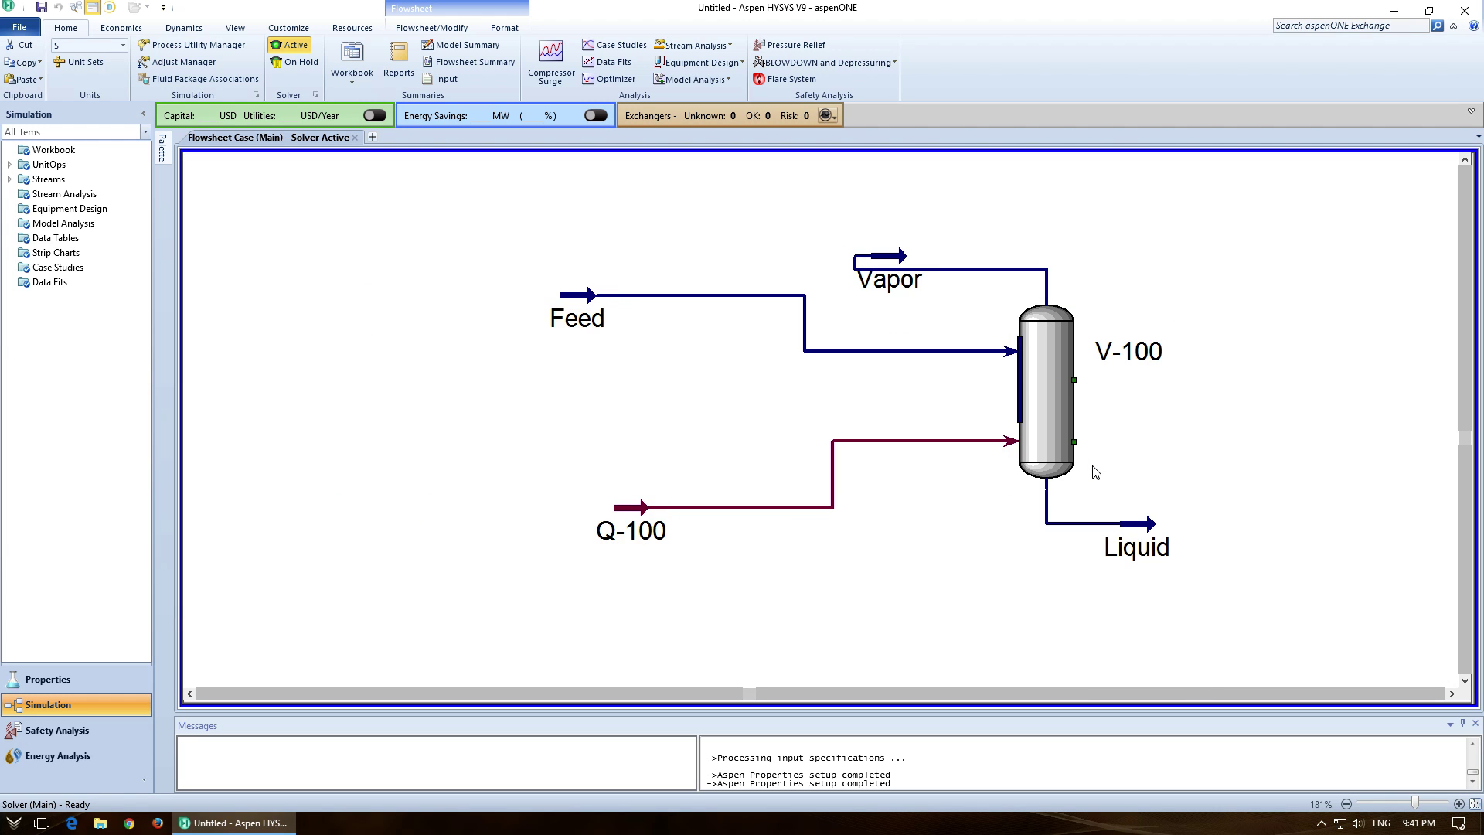
left_click(1453, 694)
left_click(1453, 694)
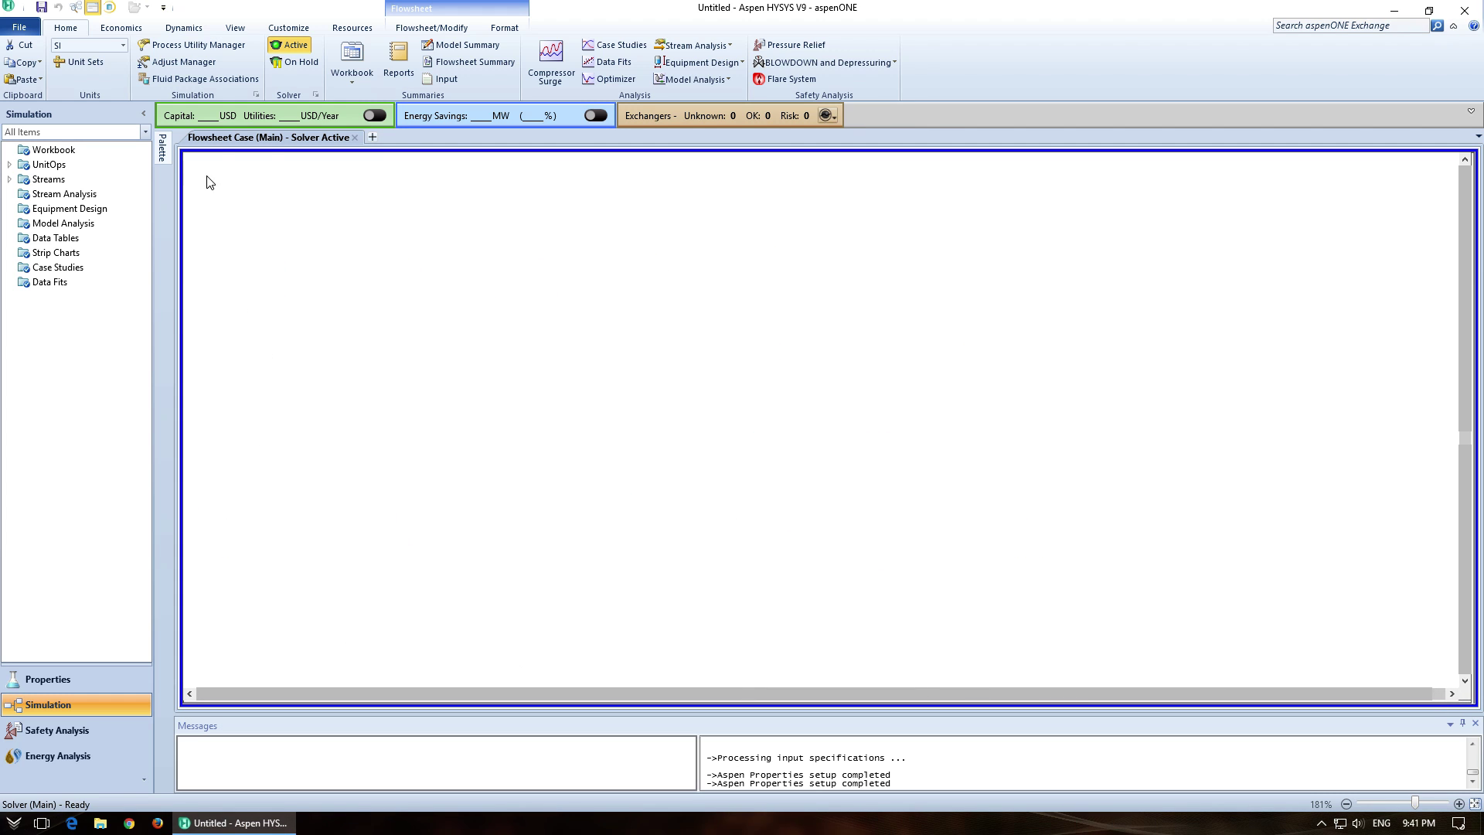
left_click(161, 147)
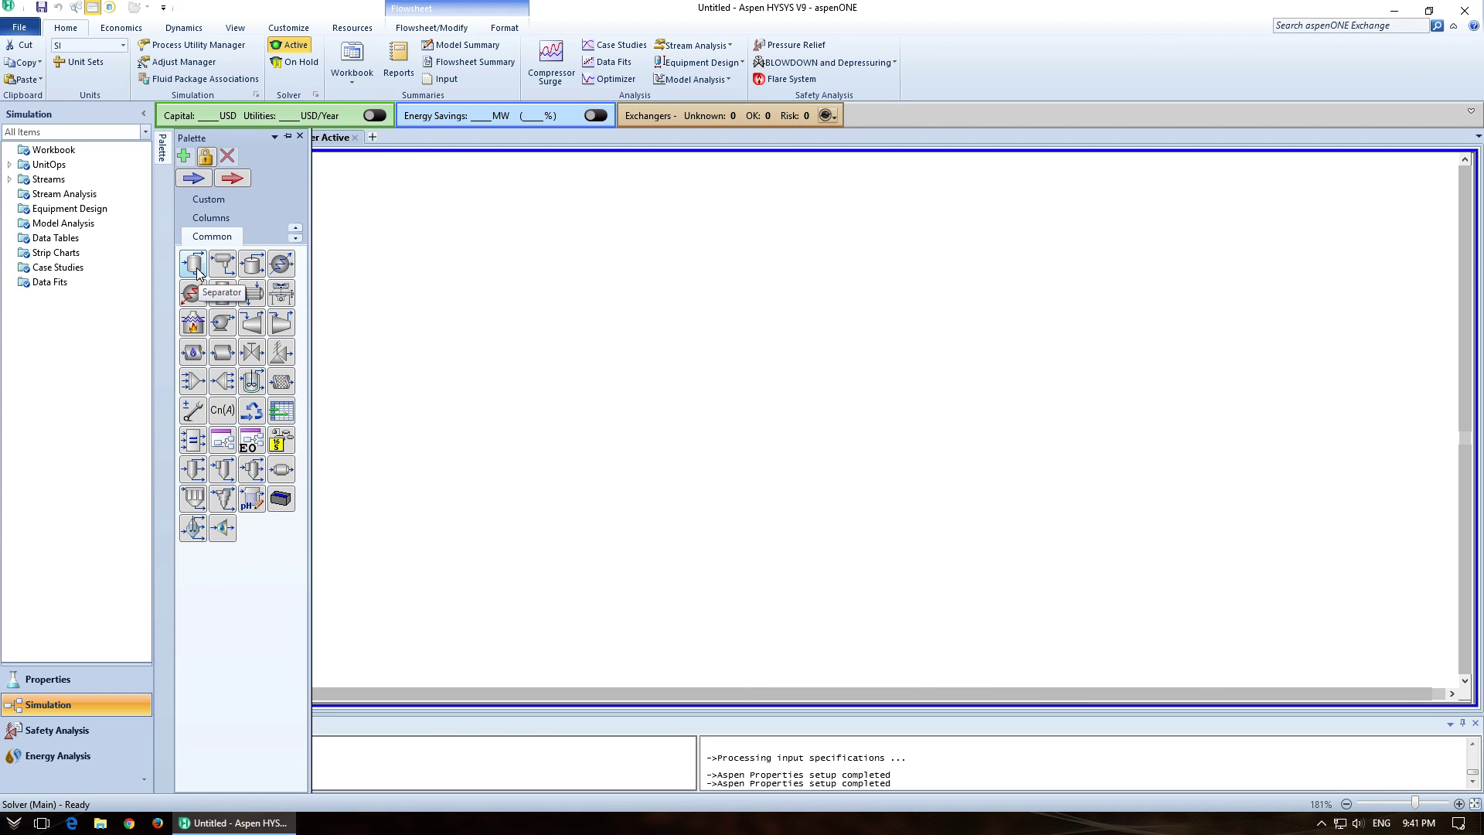
left_click_drag(194, 266, 744, 479)
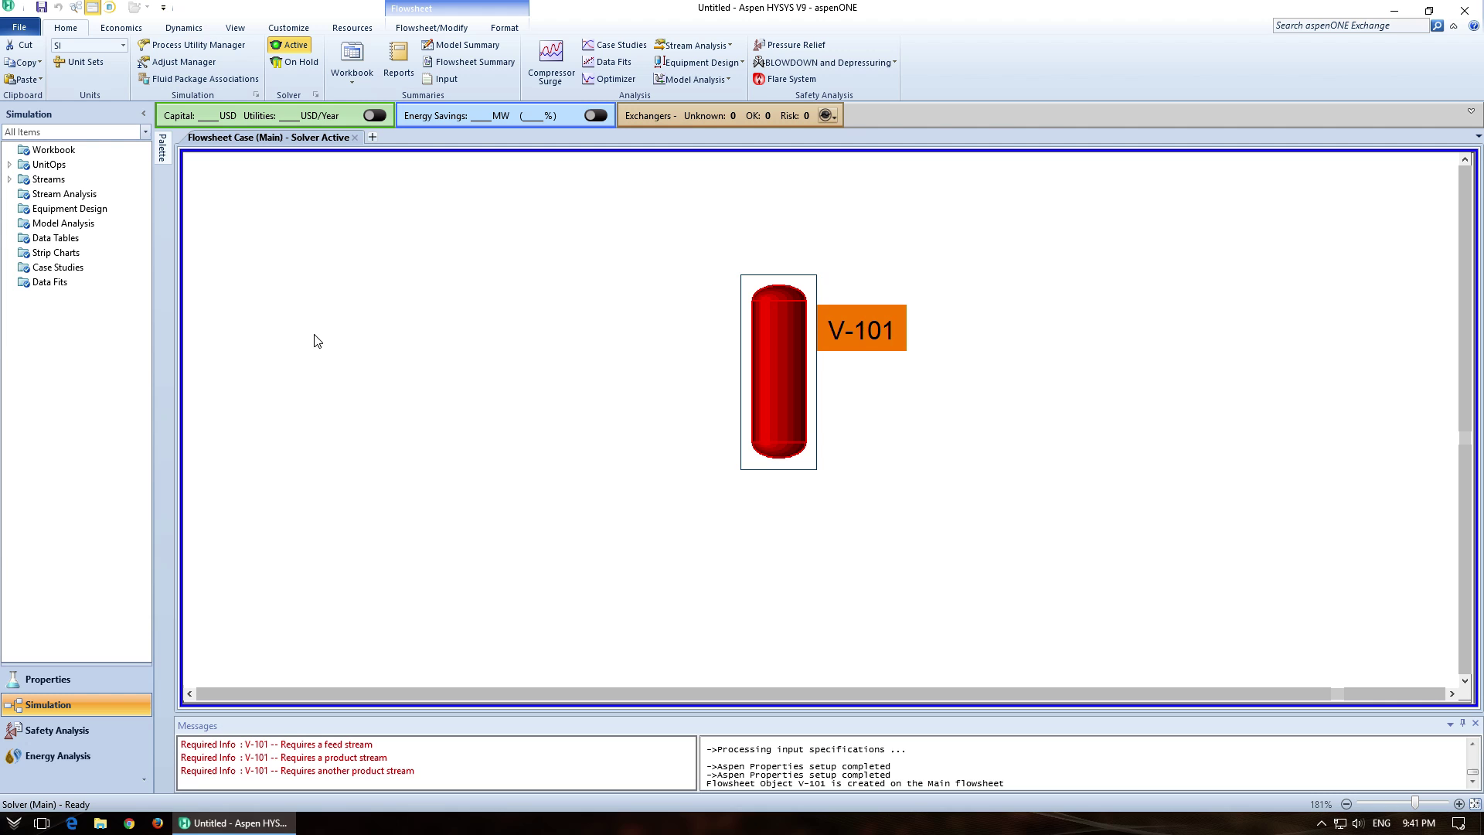
double_click(776, 400)
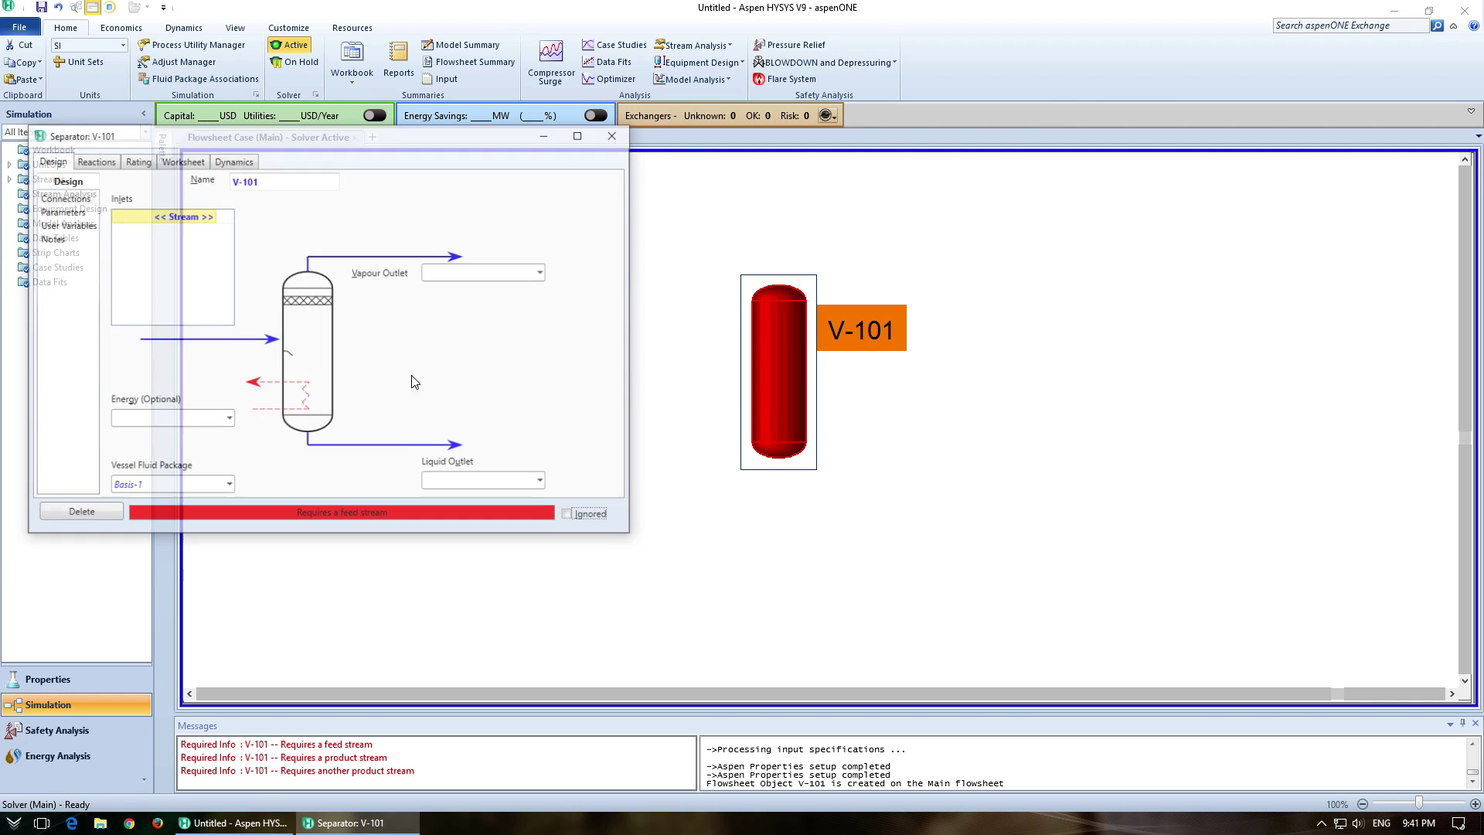
- Connect V-101 to inlet FeedM, vapour outlet VaporM and liquid outlet LiquidM
left_click(192, 219)
type("FeedM")
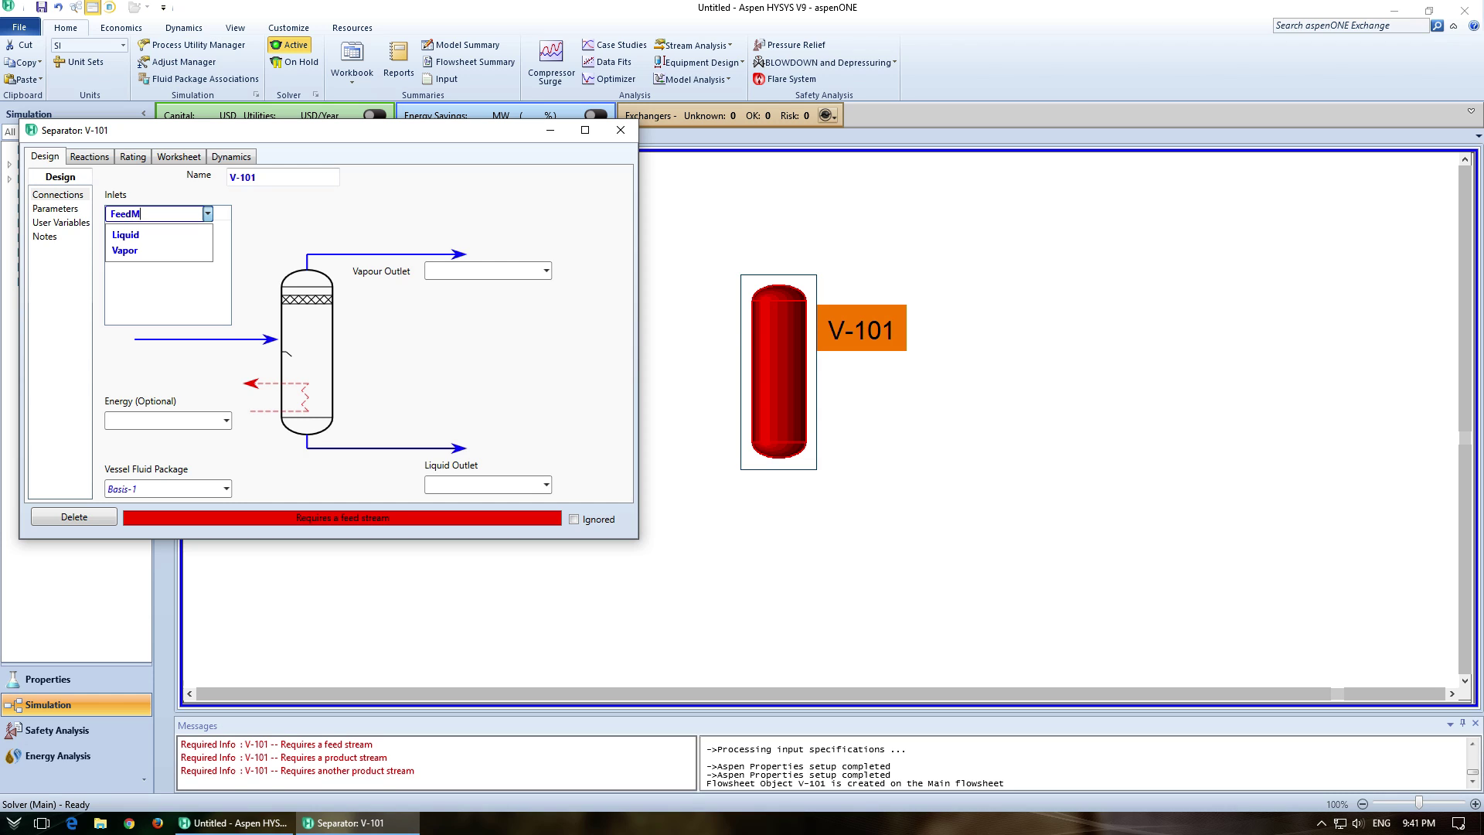
key("Return")
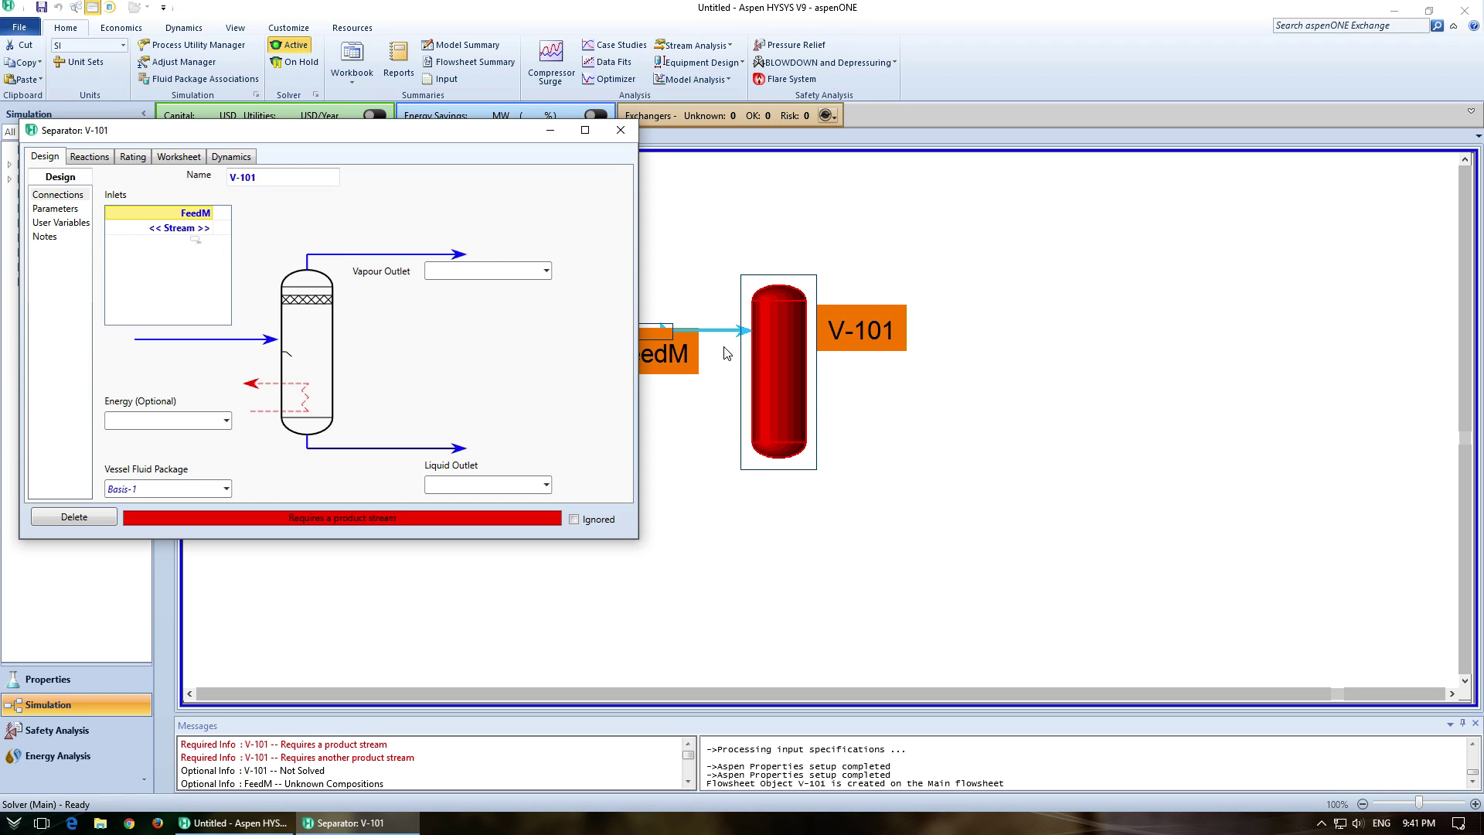
type("Vapo")
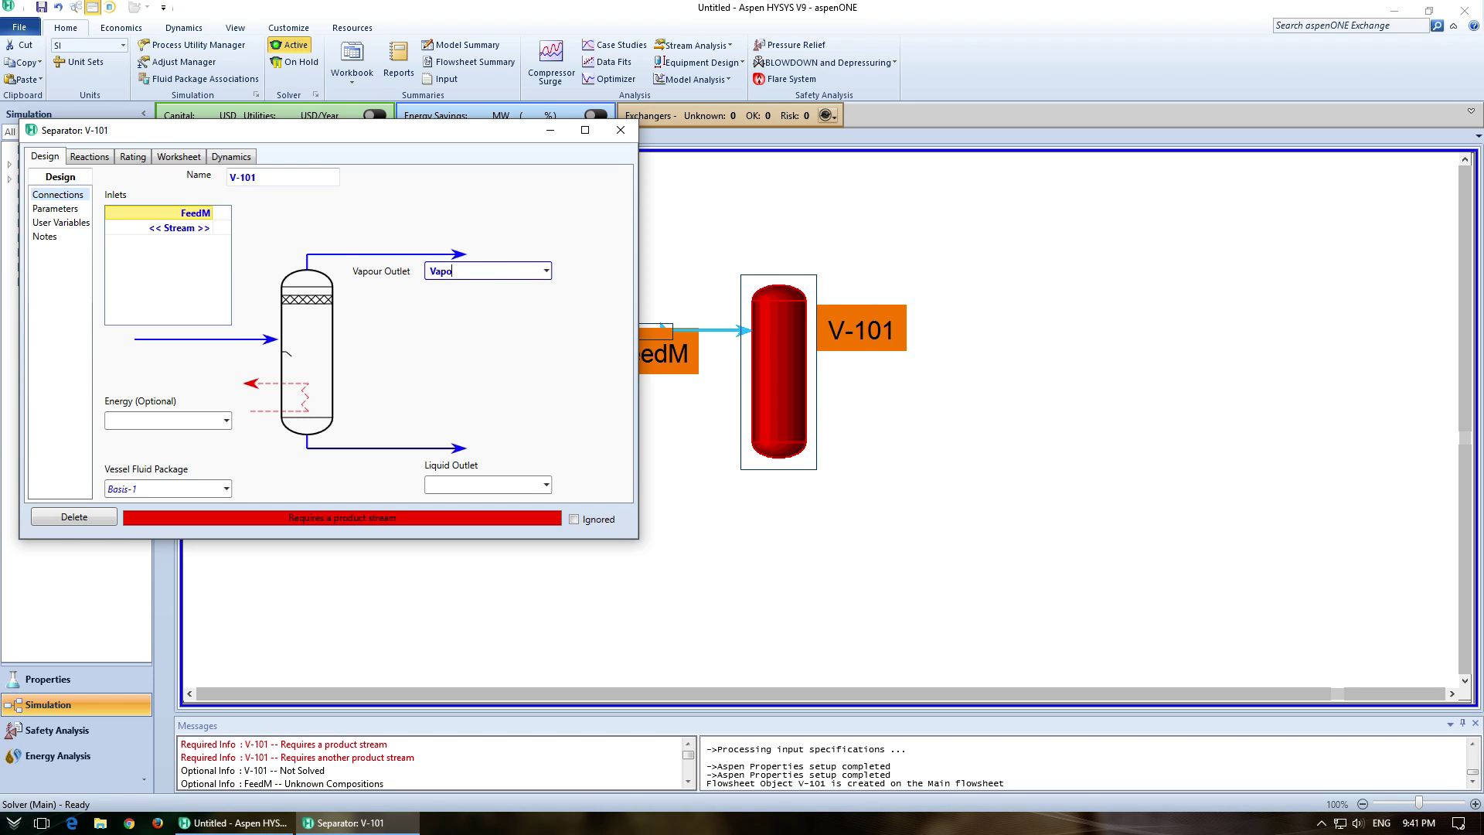
type("rM")
key("Return")
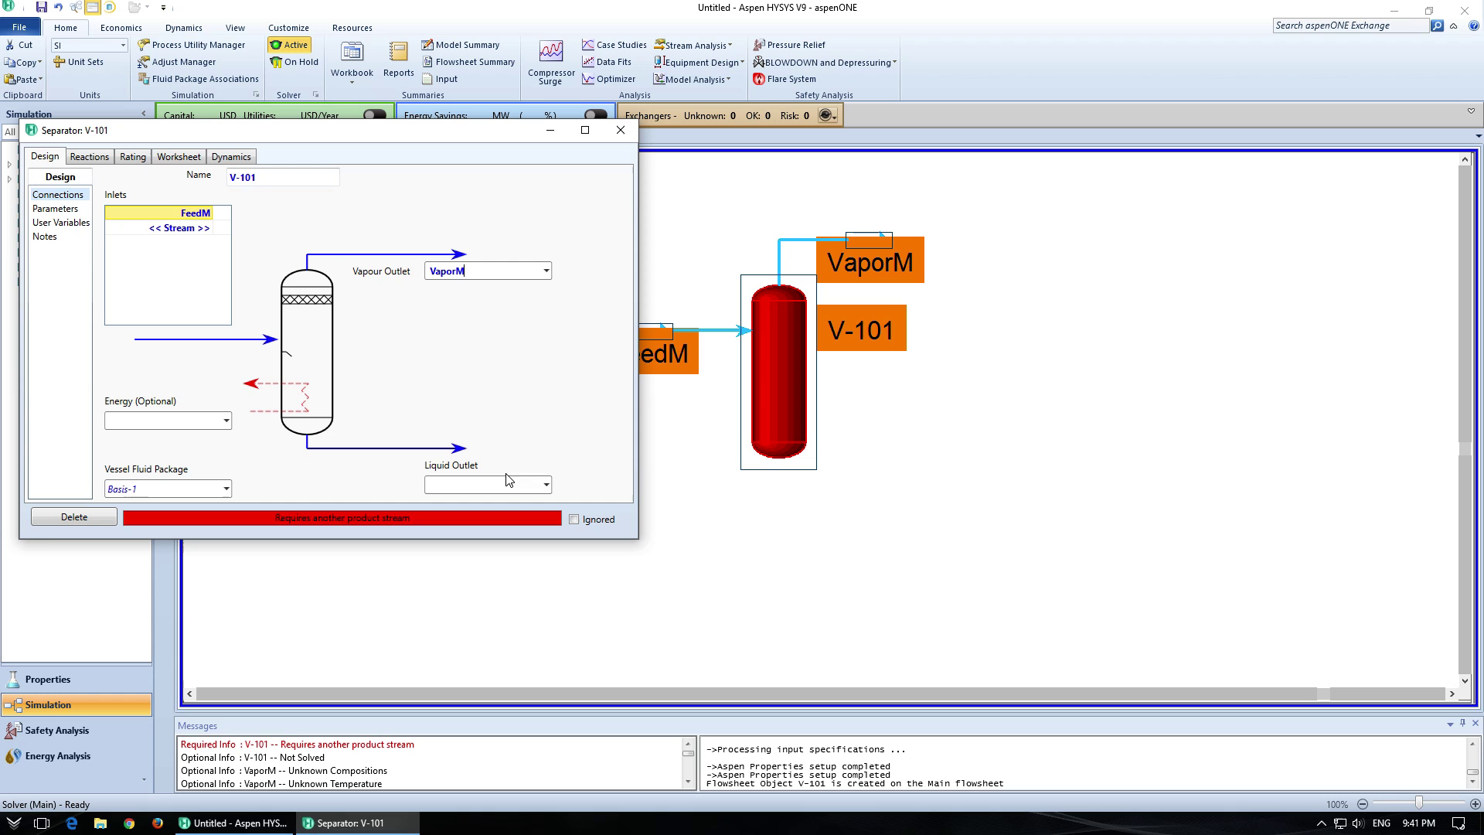
left_click(507, 481)
type("Liqui")
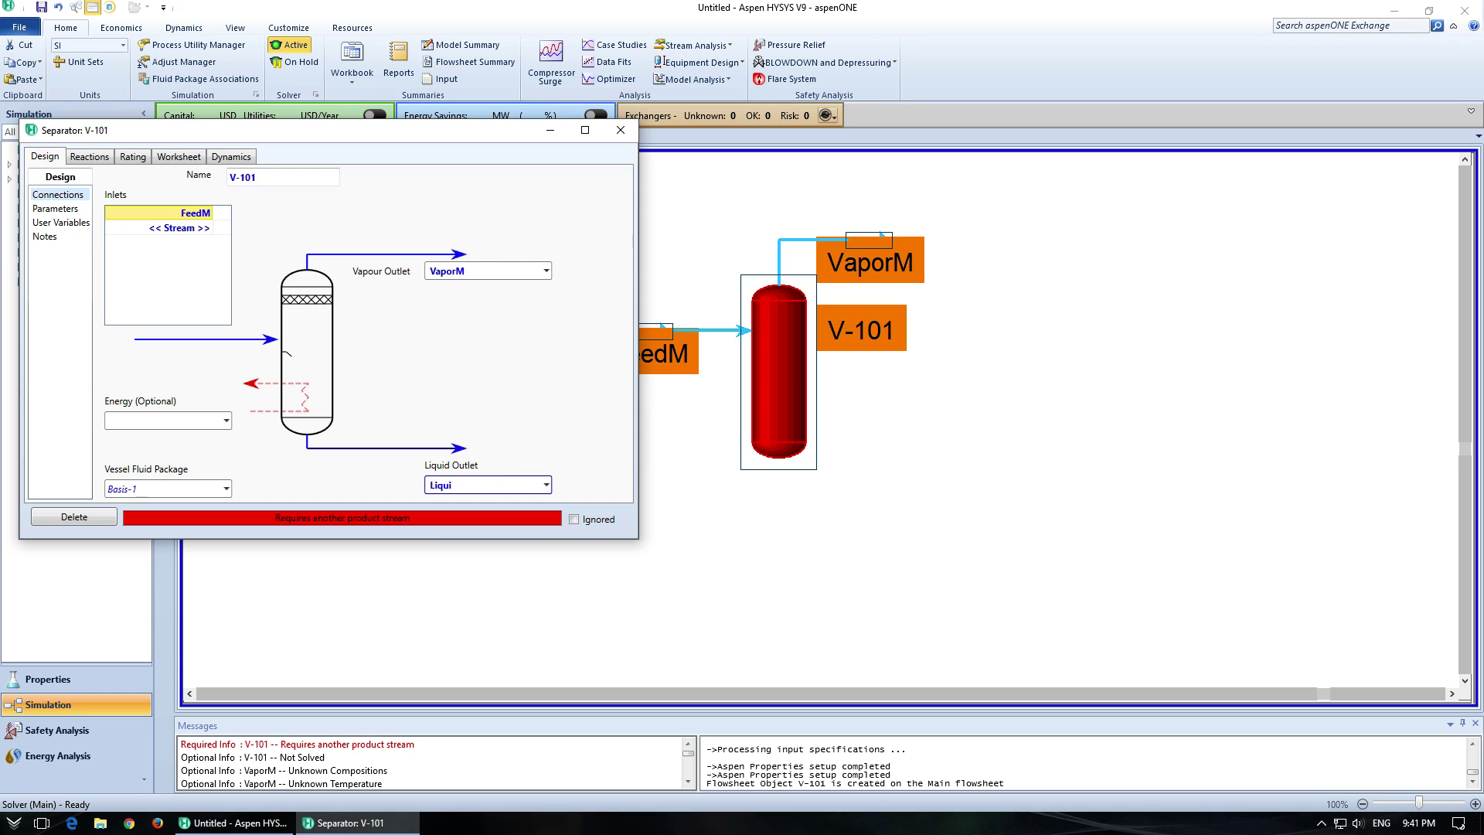
type("M")
key("Return")
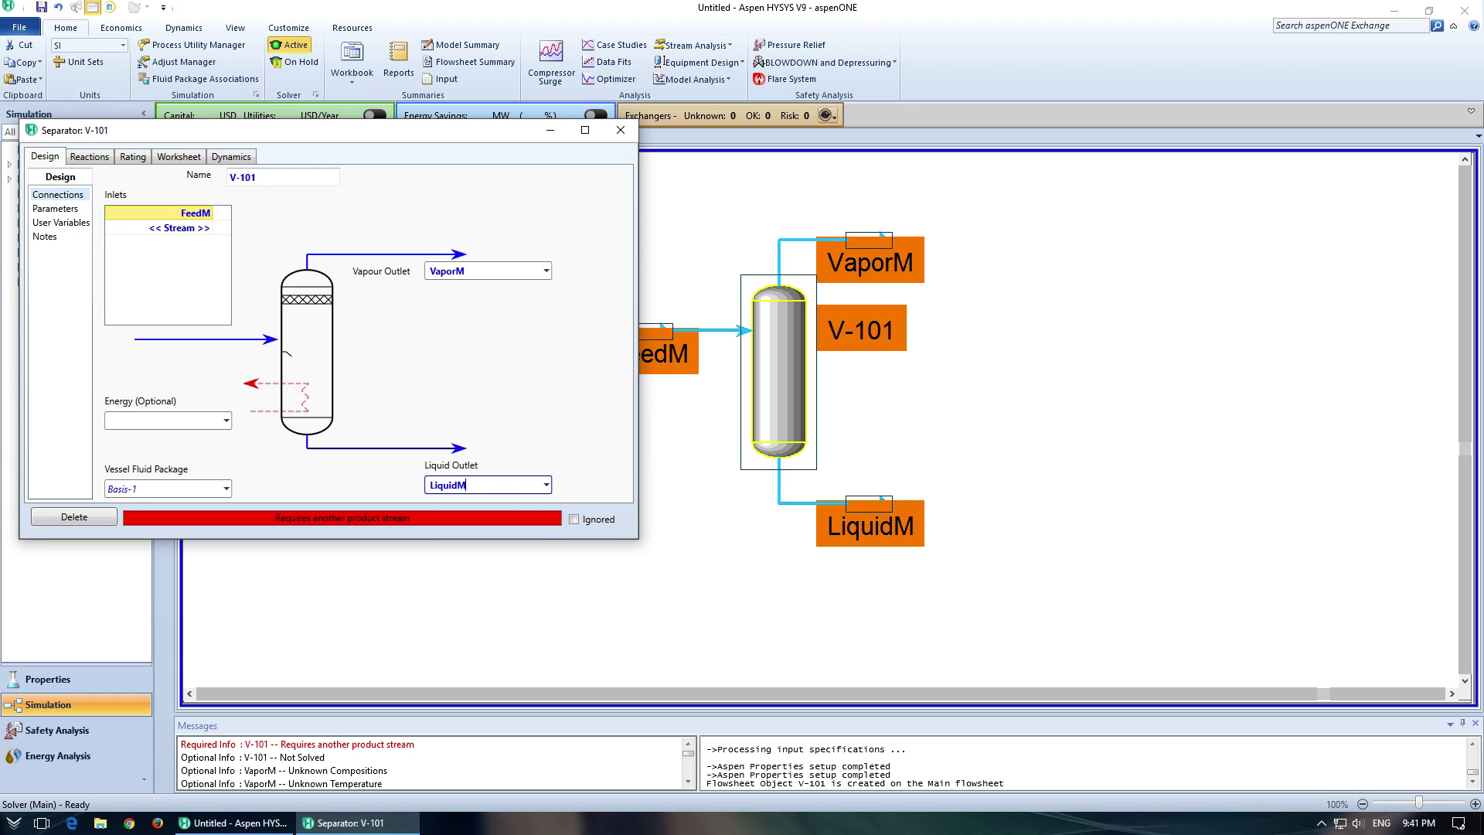
- Add Propane, n-Butane and n-Pentane to Component List - 1 beside Water and Ethanol
left_click(620, 130)
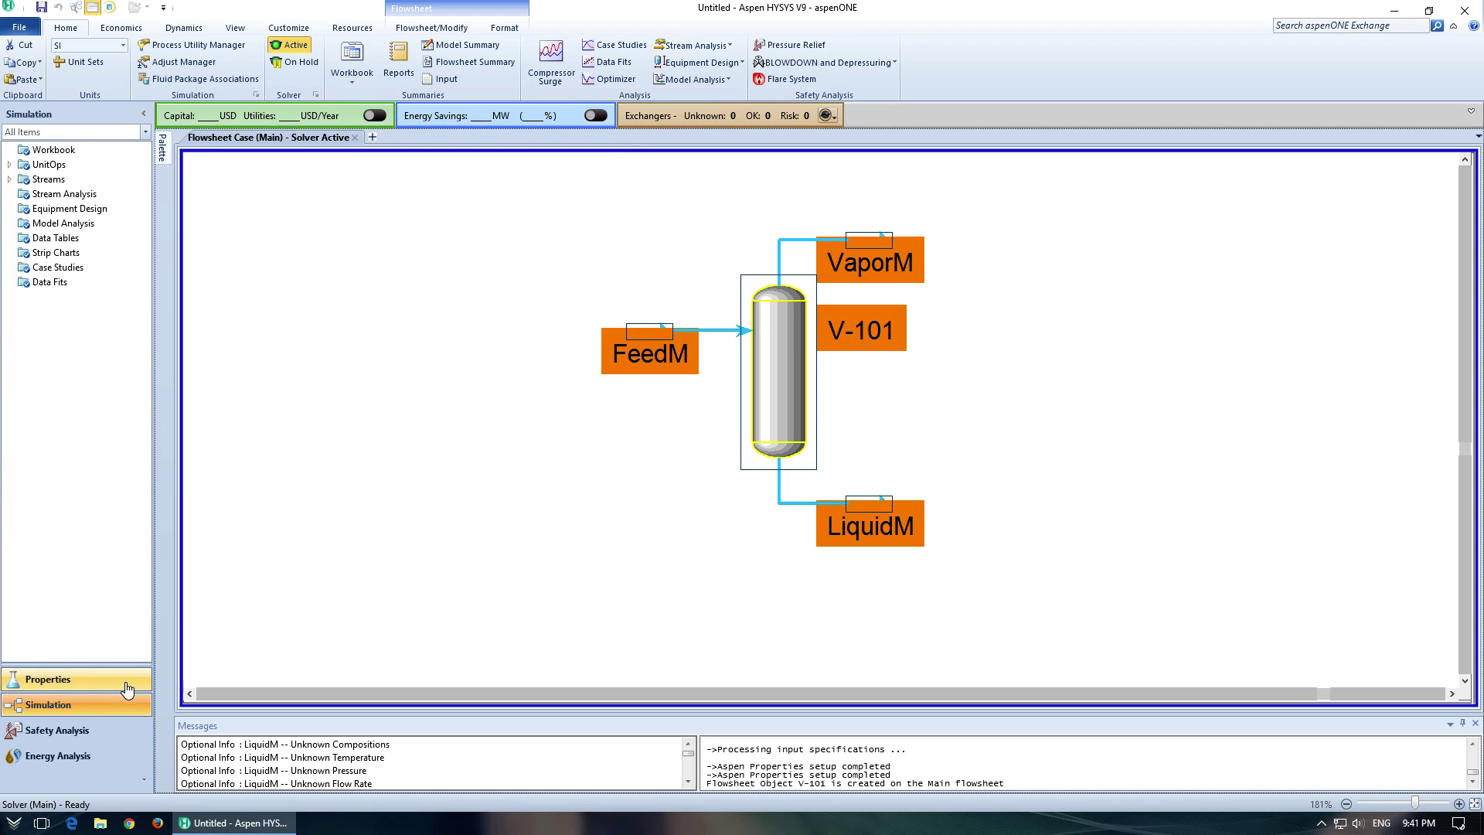
left_click(48, 679)
left_click(99, 165)
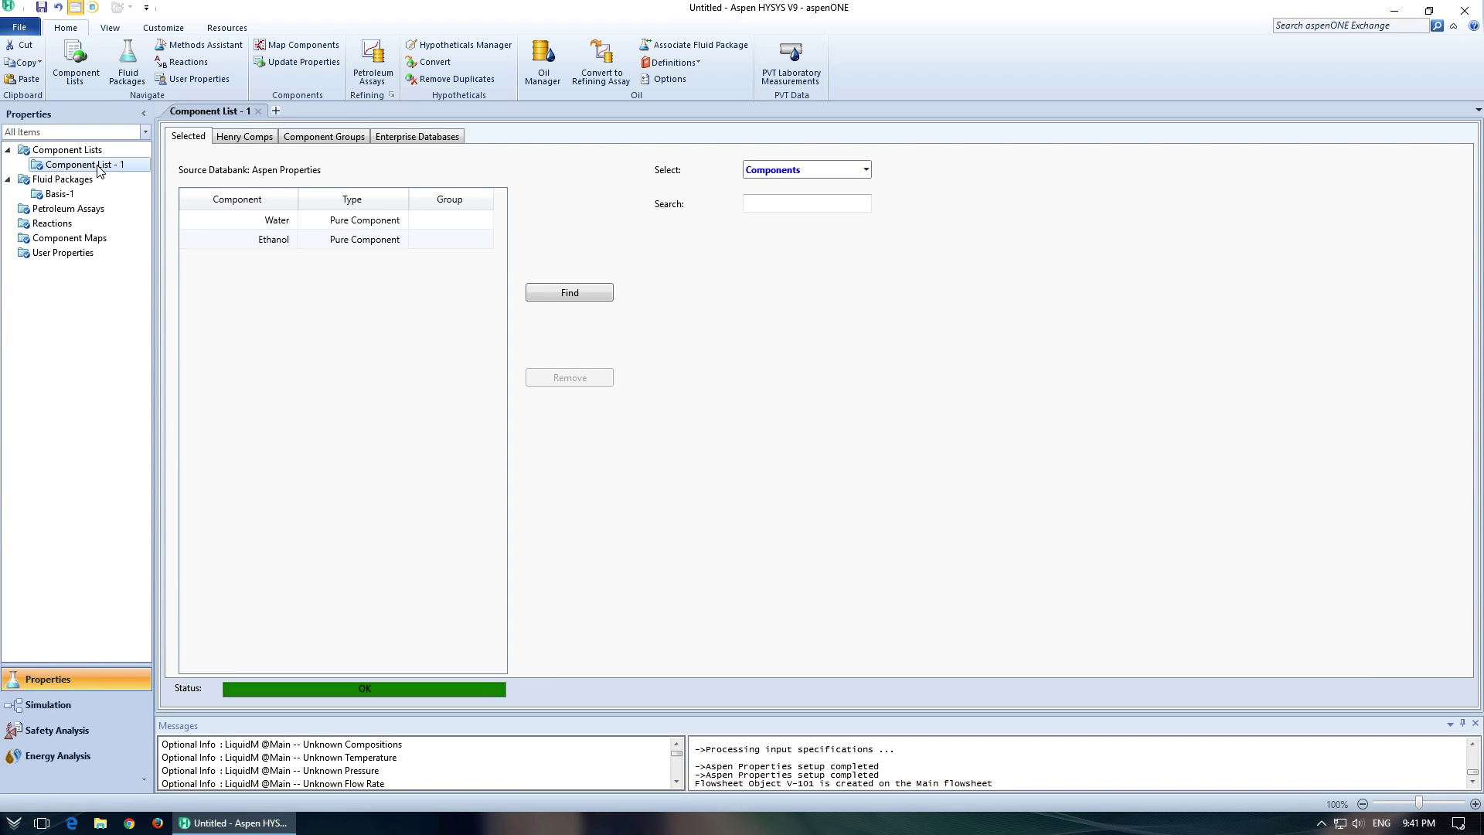
left_click(782, 205)
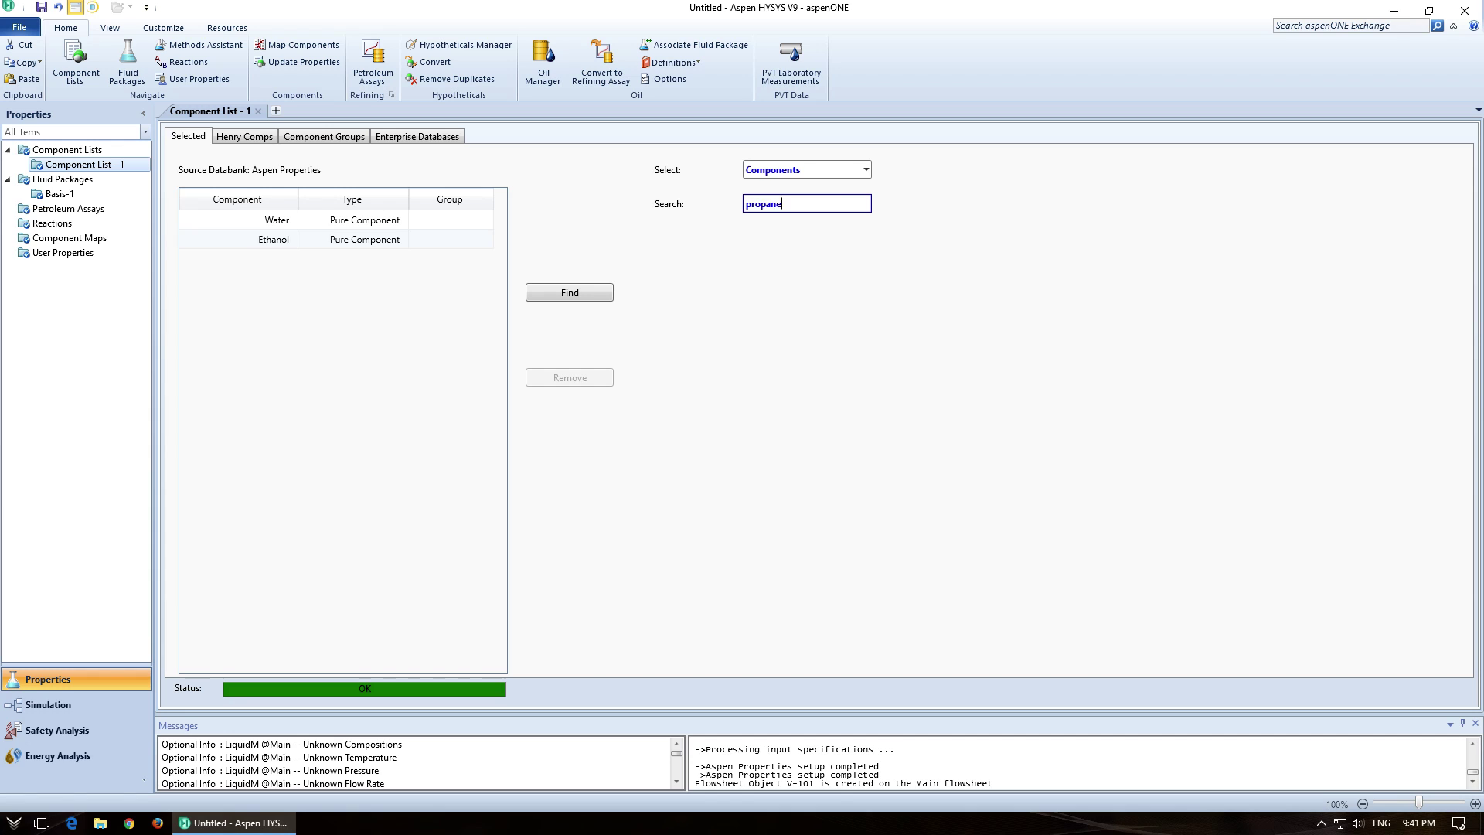
key("Return")
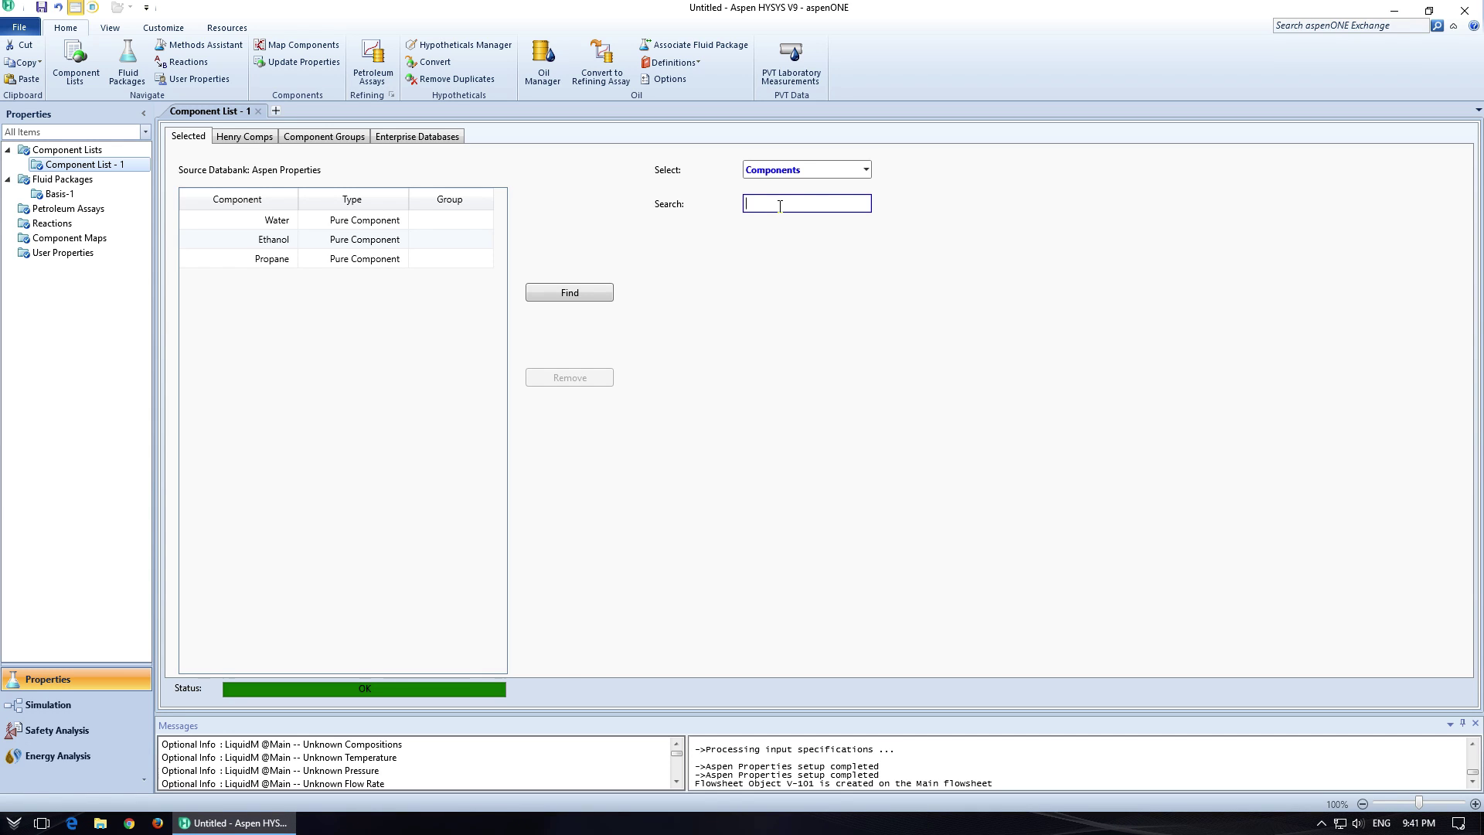
type("n-butane")
key("Return")
type("n-pentane")
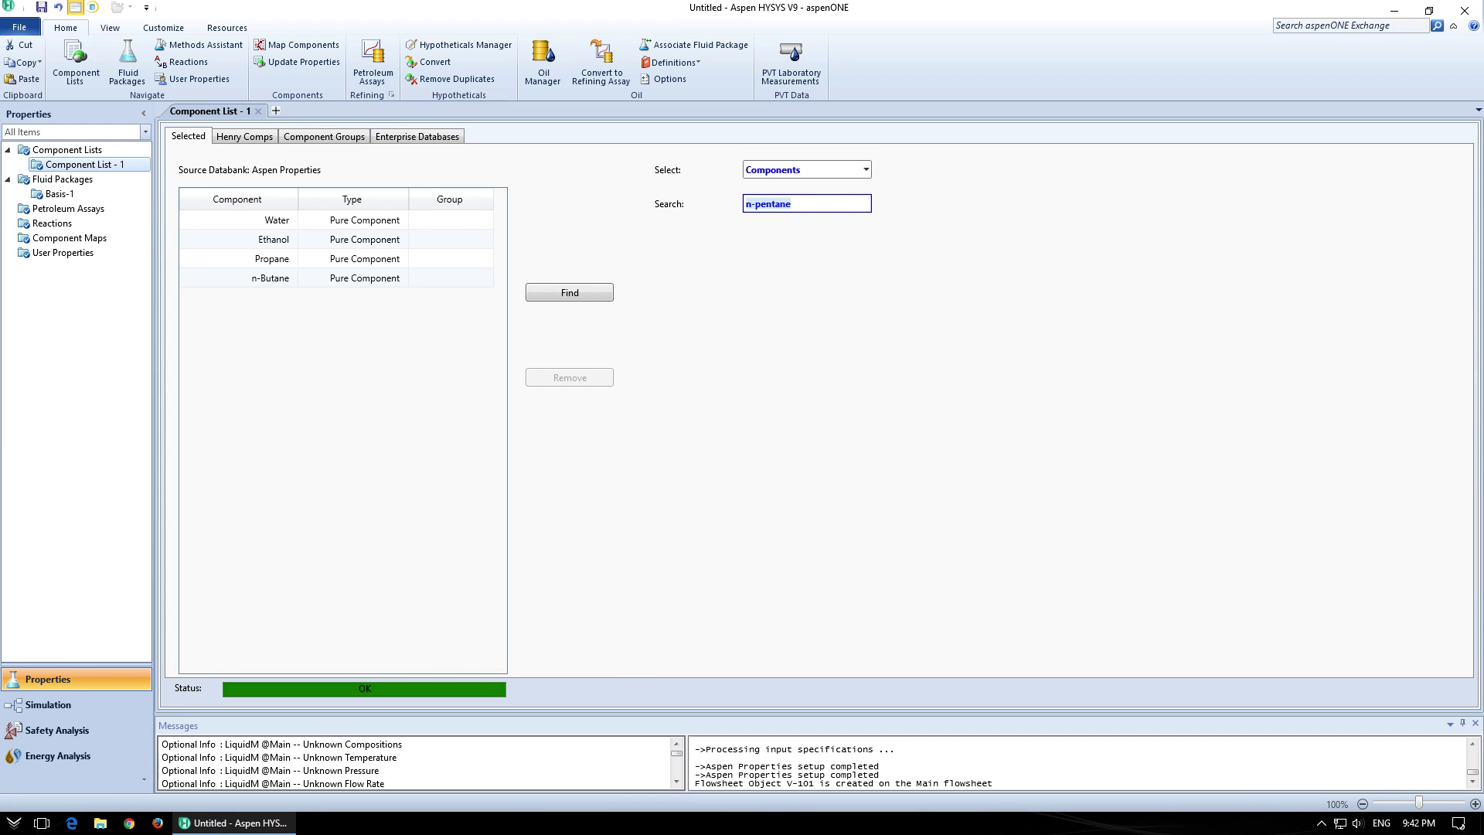
key("Return")
left_click(99, 706)
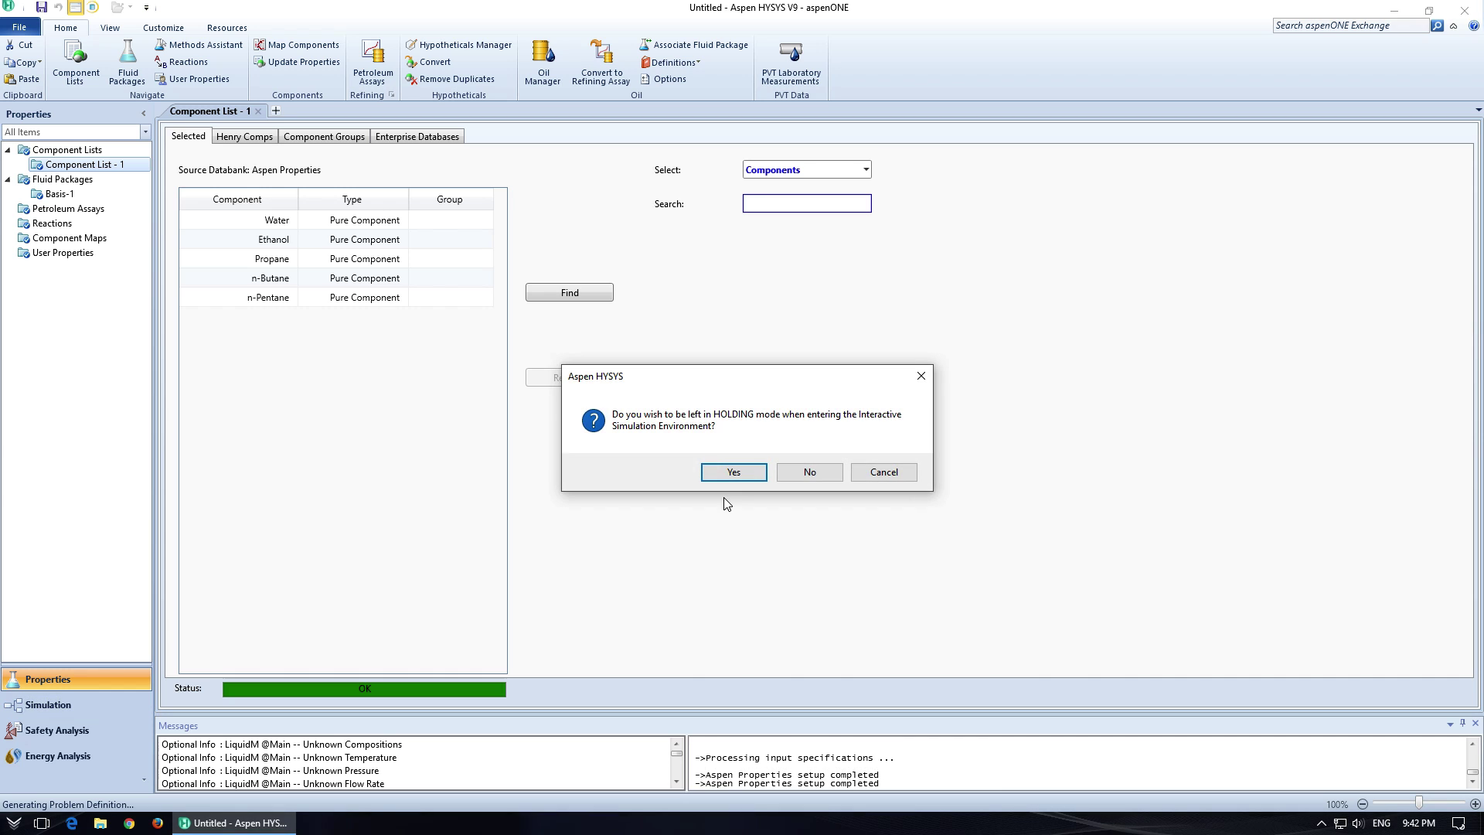
- Enter the simulation and set FeedM to vapour fraction 0.4, 101.3 kPa and 100 kgmole/h
left_click(811, 472)
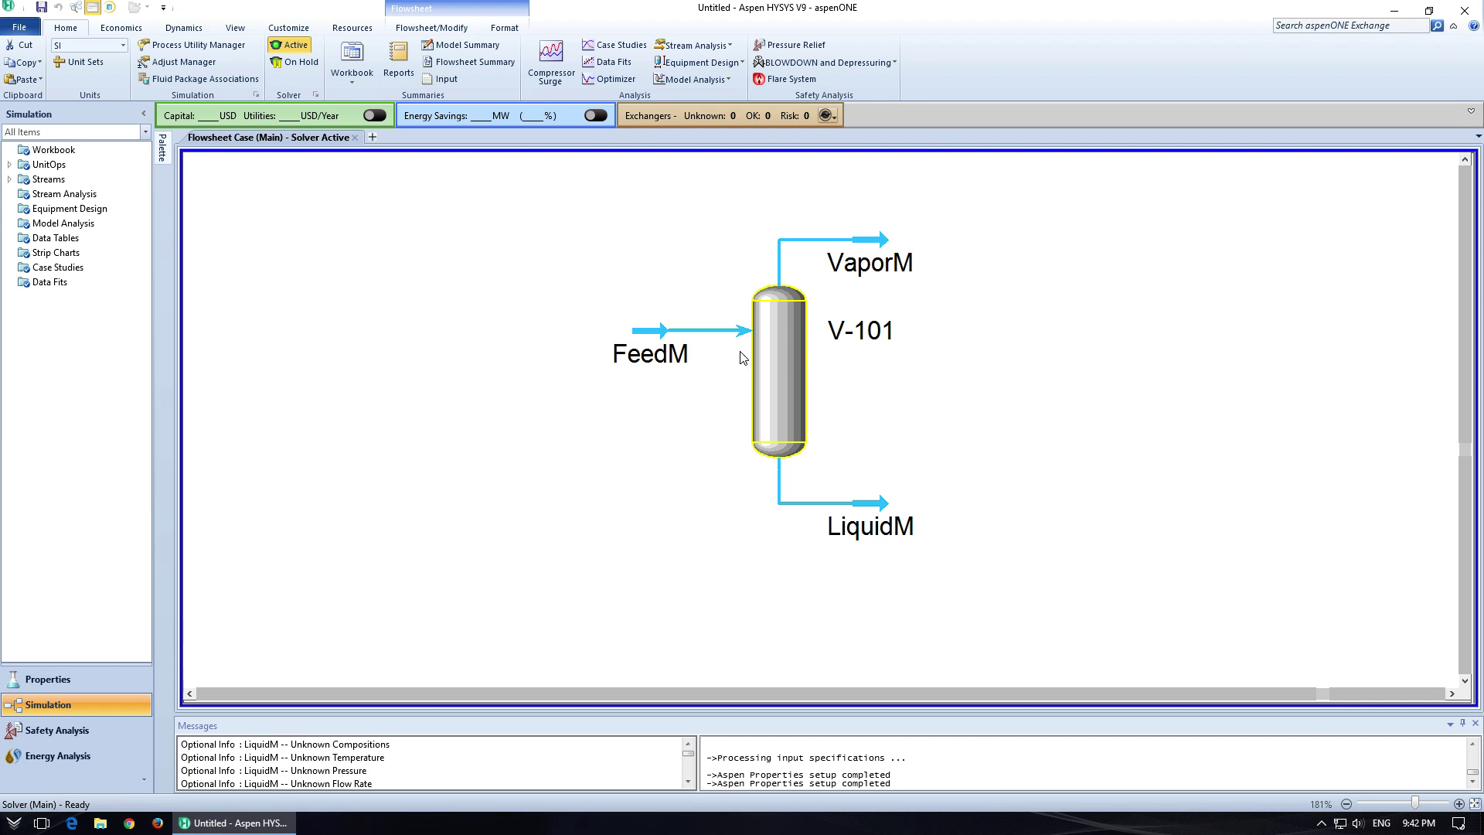
double_click(652, 335)
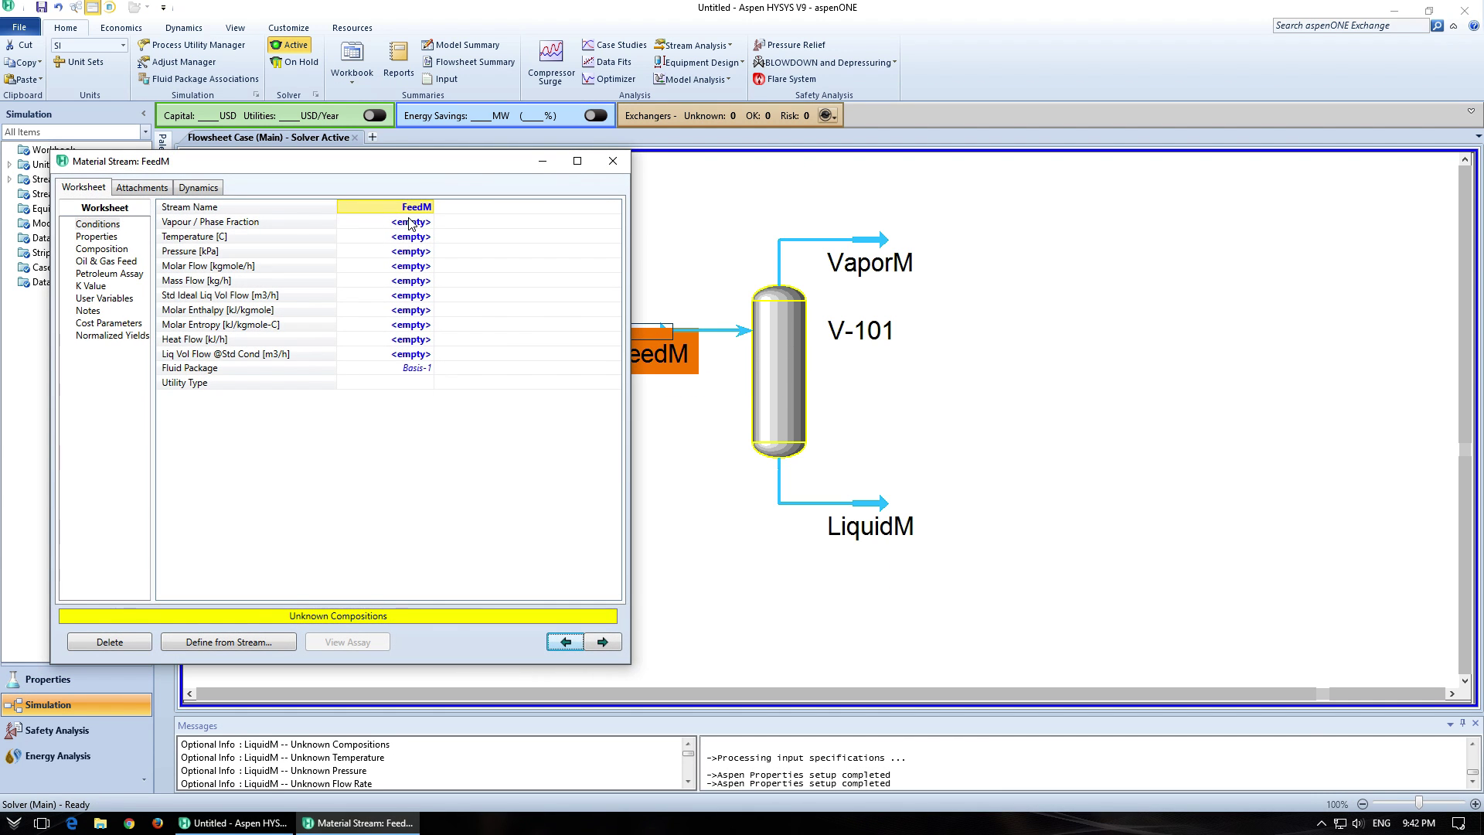
left_click(410, 223)
type("0.4")
key("Return")
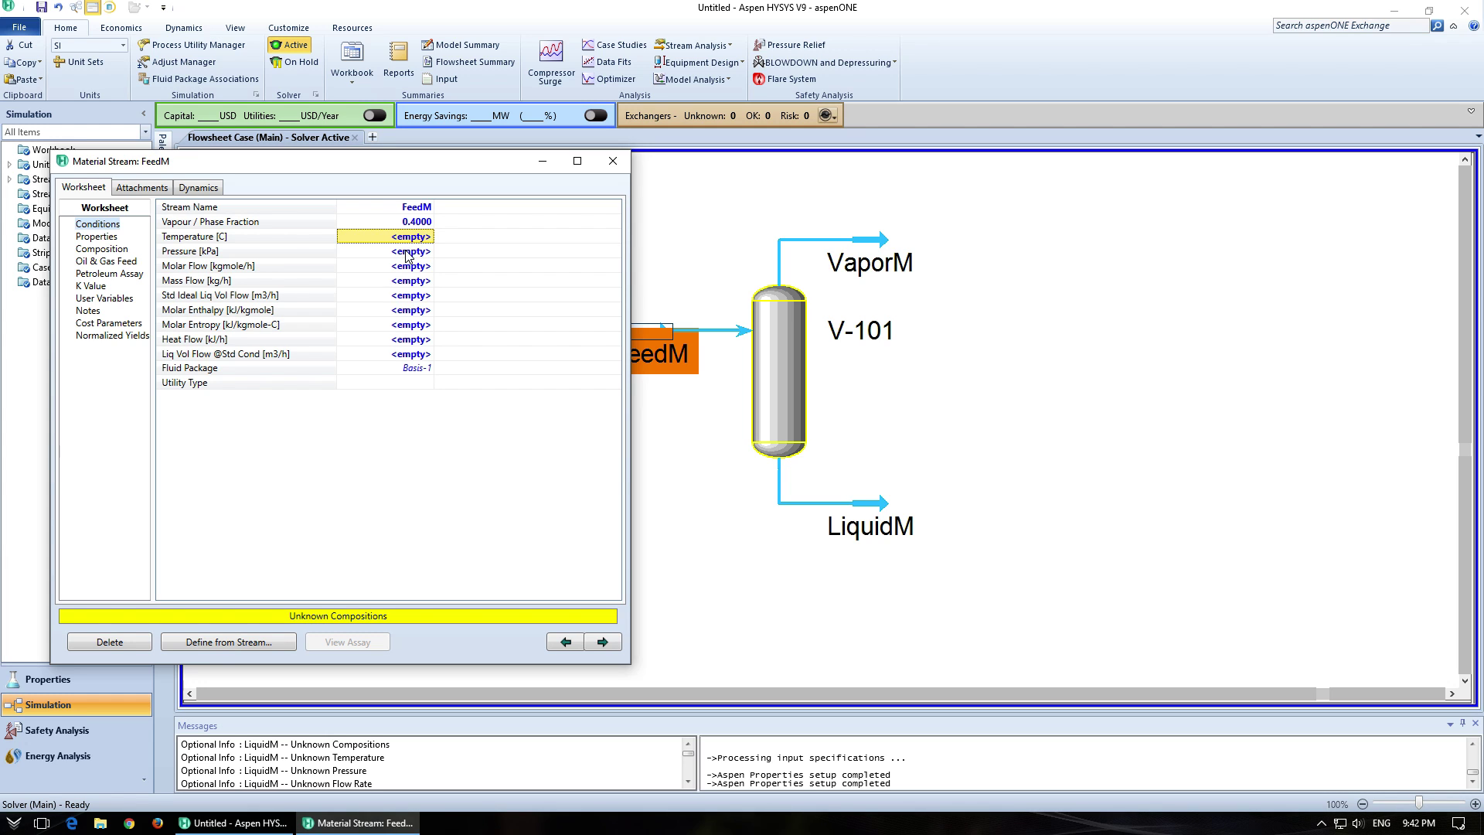
left_click(422, 253)
type("101.3")
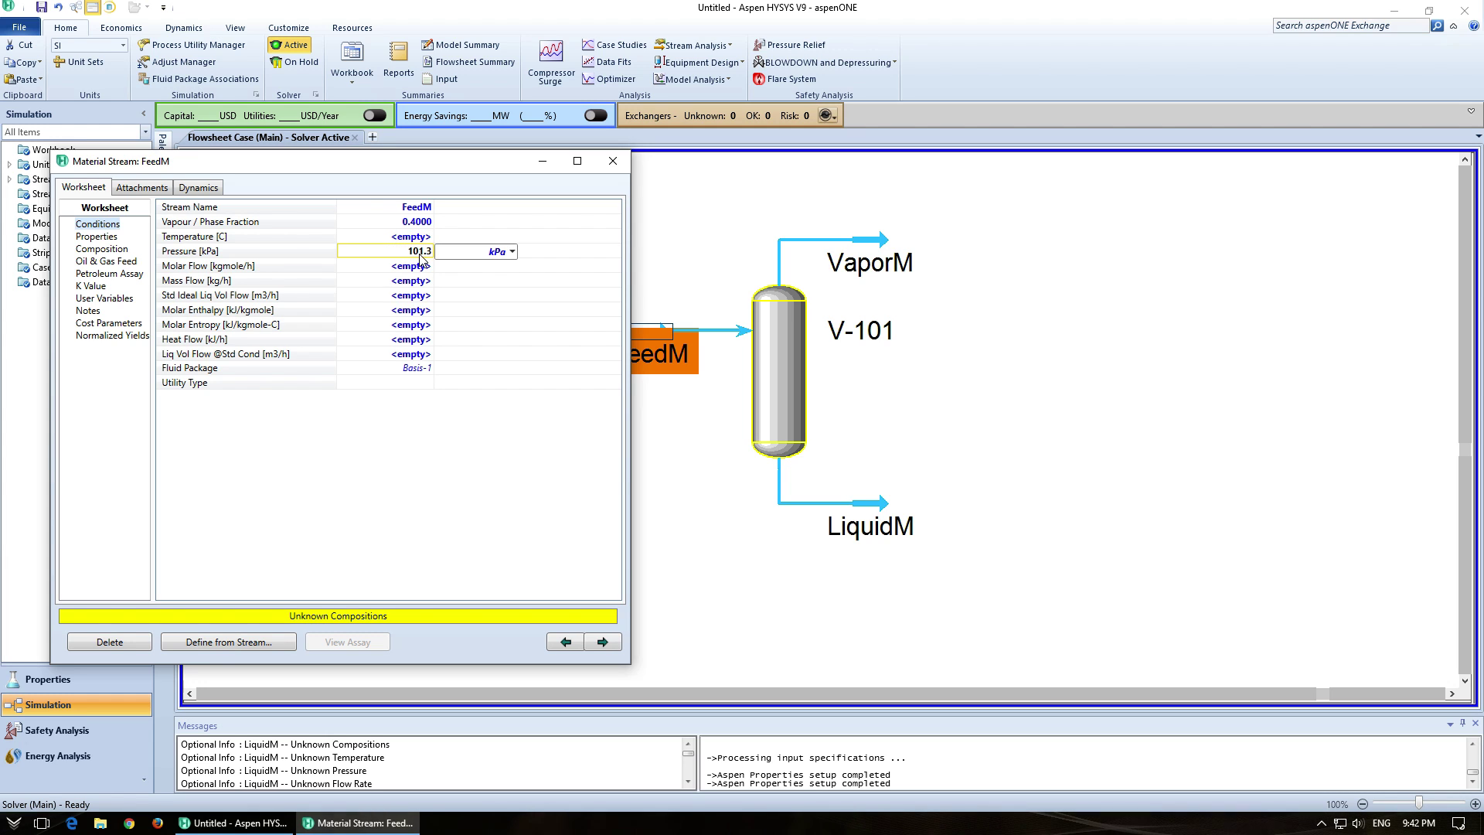
key("Return")
left_click(421, 267)
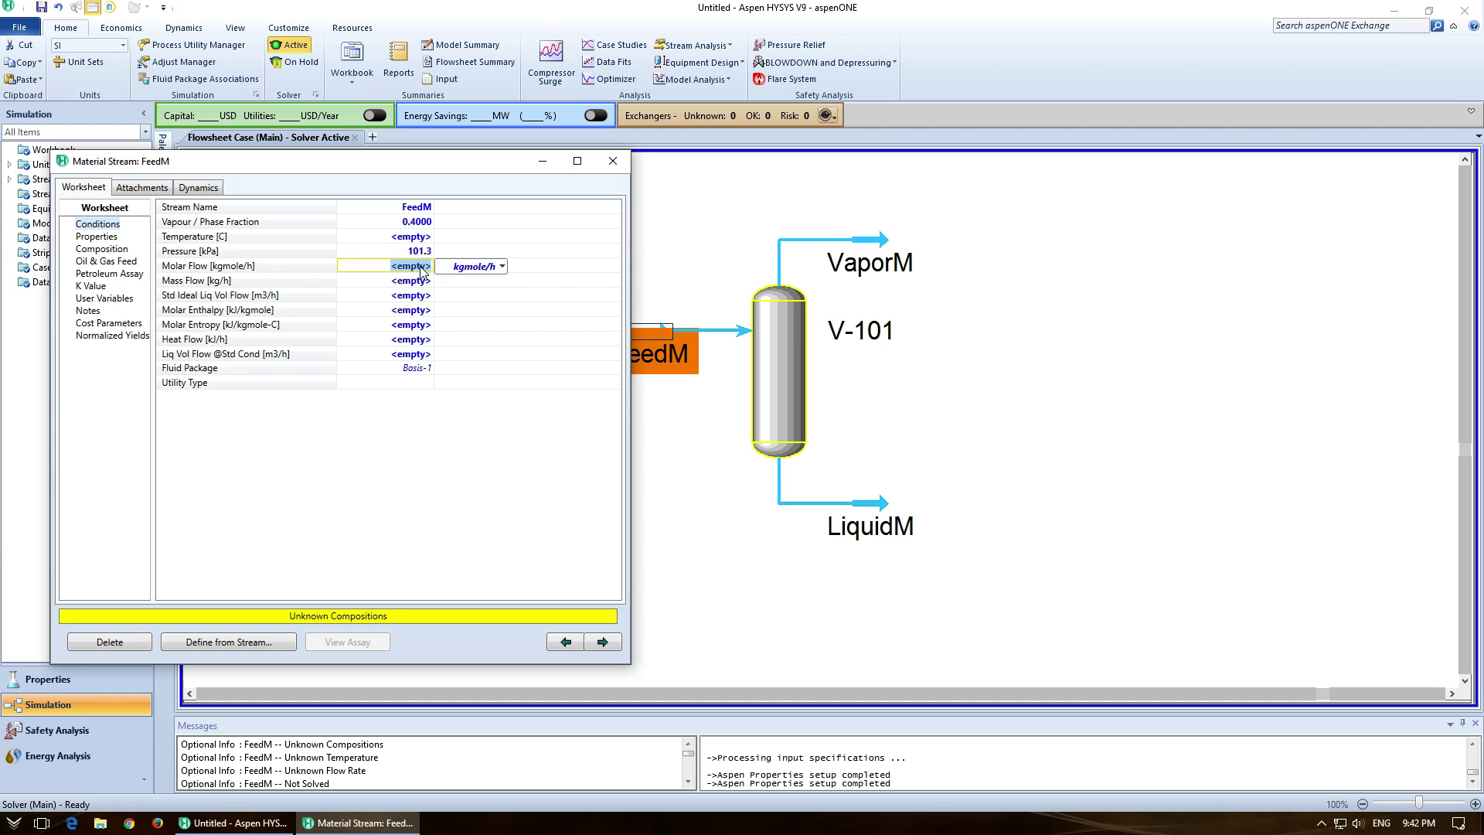
type("100")
key("Return")
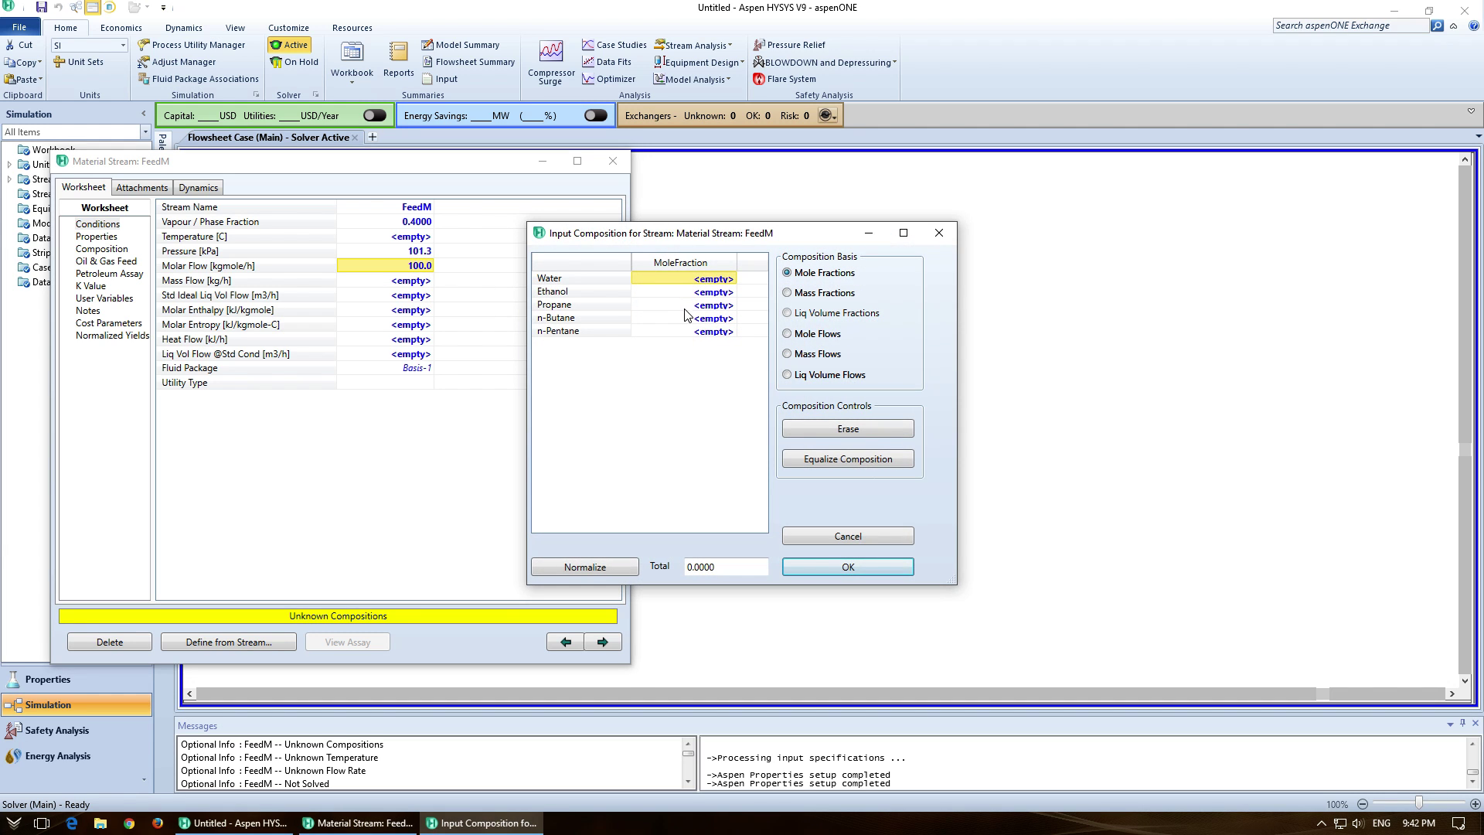
- Give FeedM mole fractions of 0.2 propane, 0.3 n-butane and 0.5 n-pentane
left_click(728, 307)
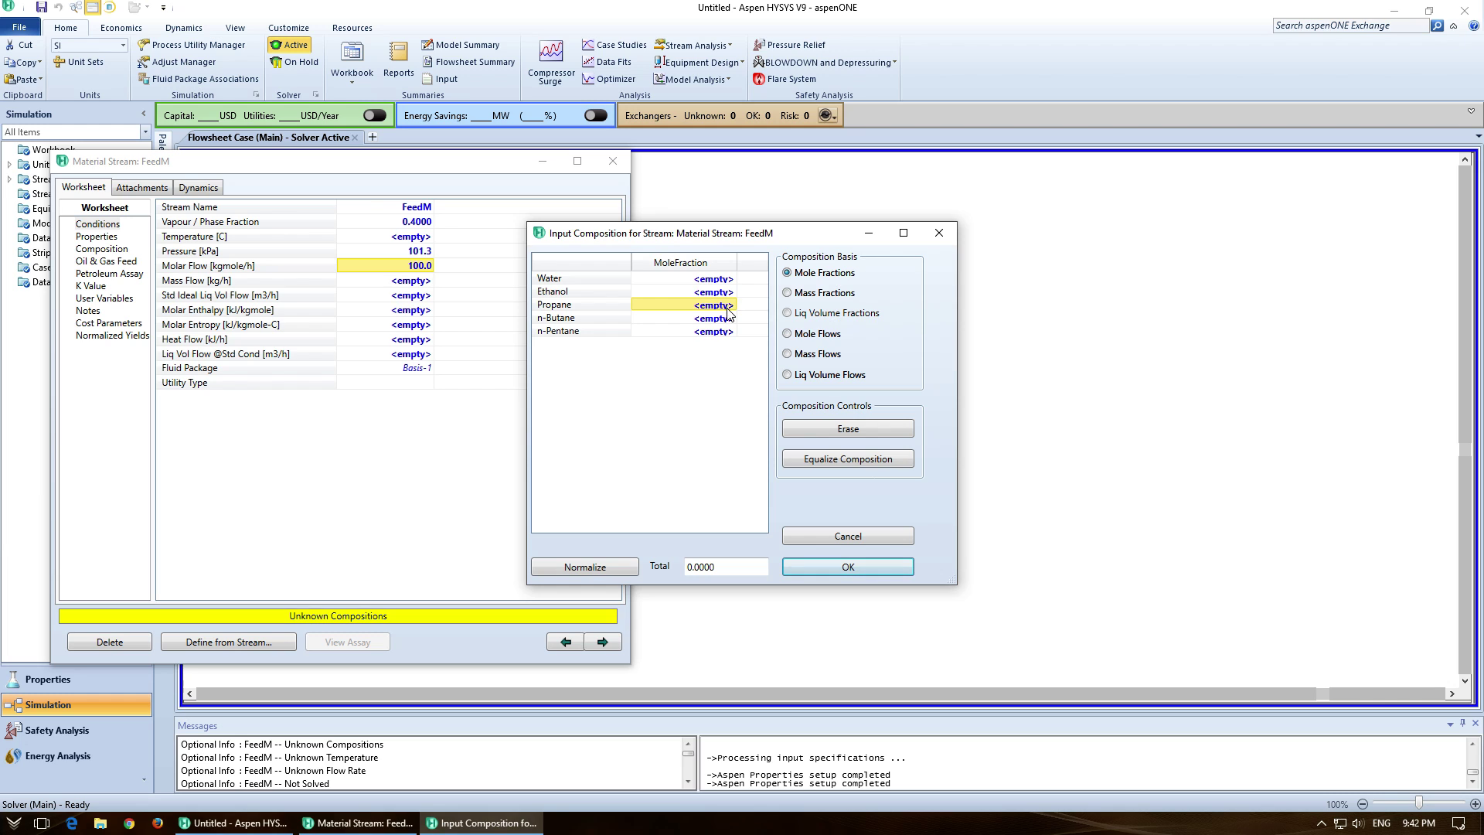
left_click(728, 309)
key("Return")
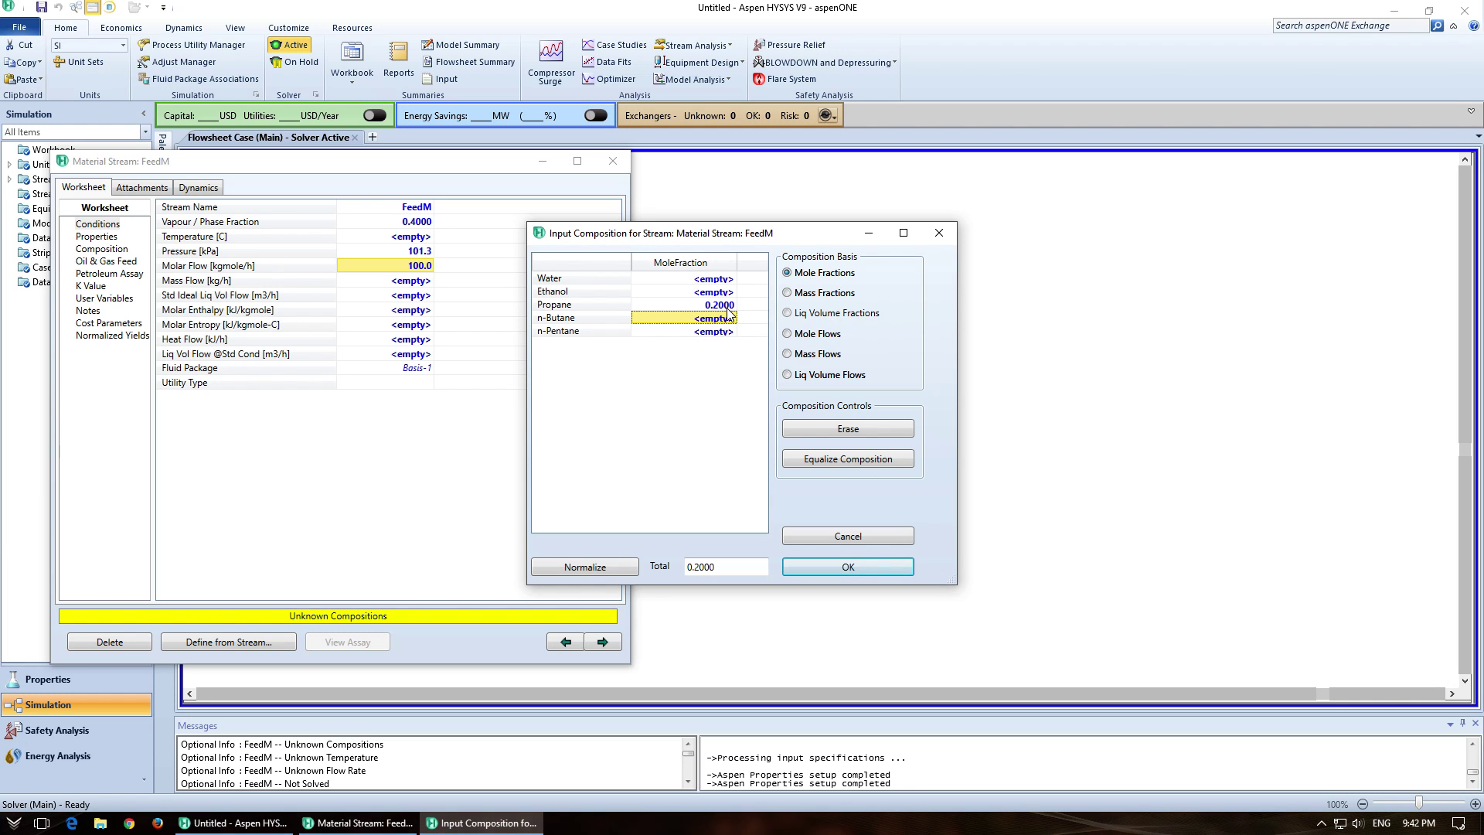
type(".2")
key("Return")
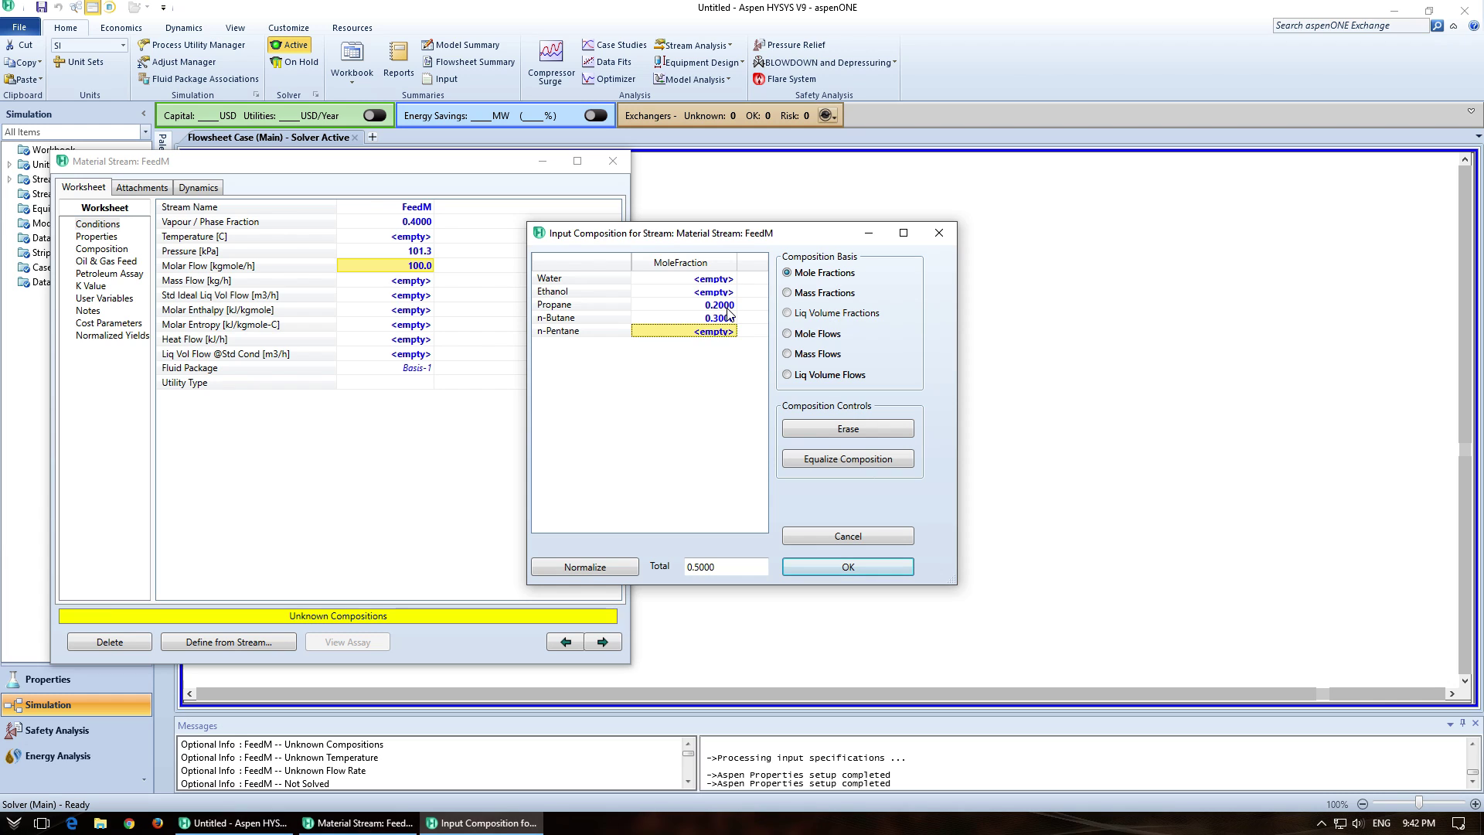
type(".5")
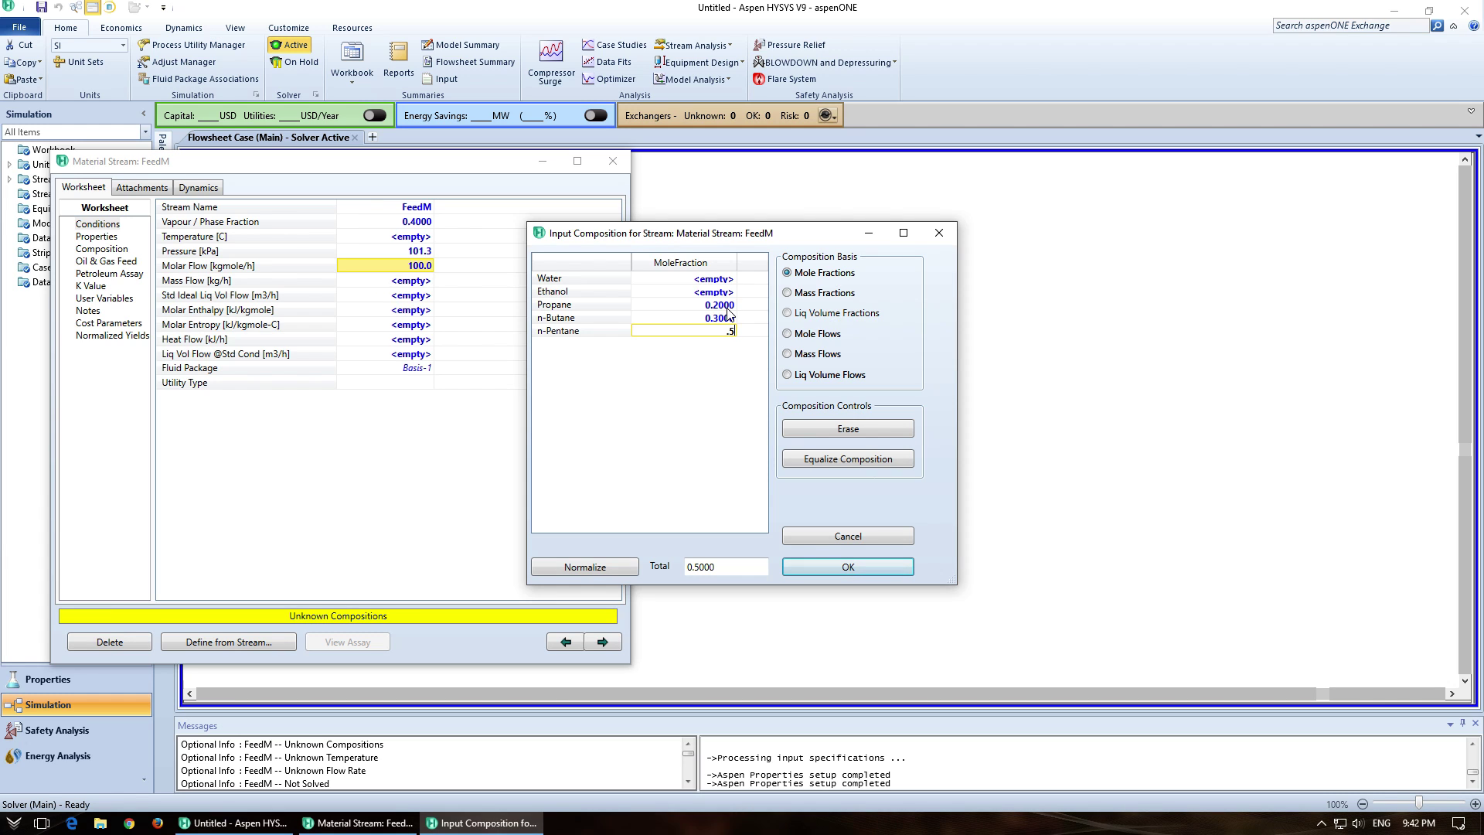
key("Return")
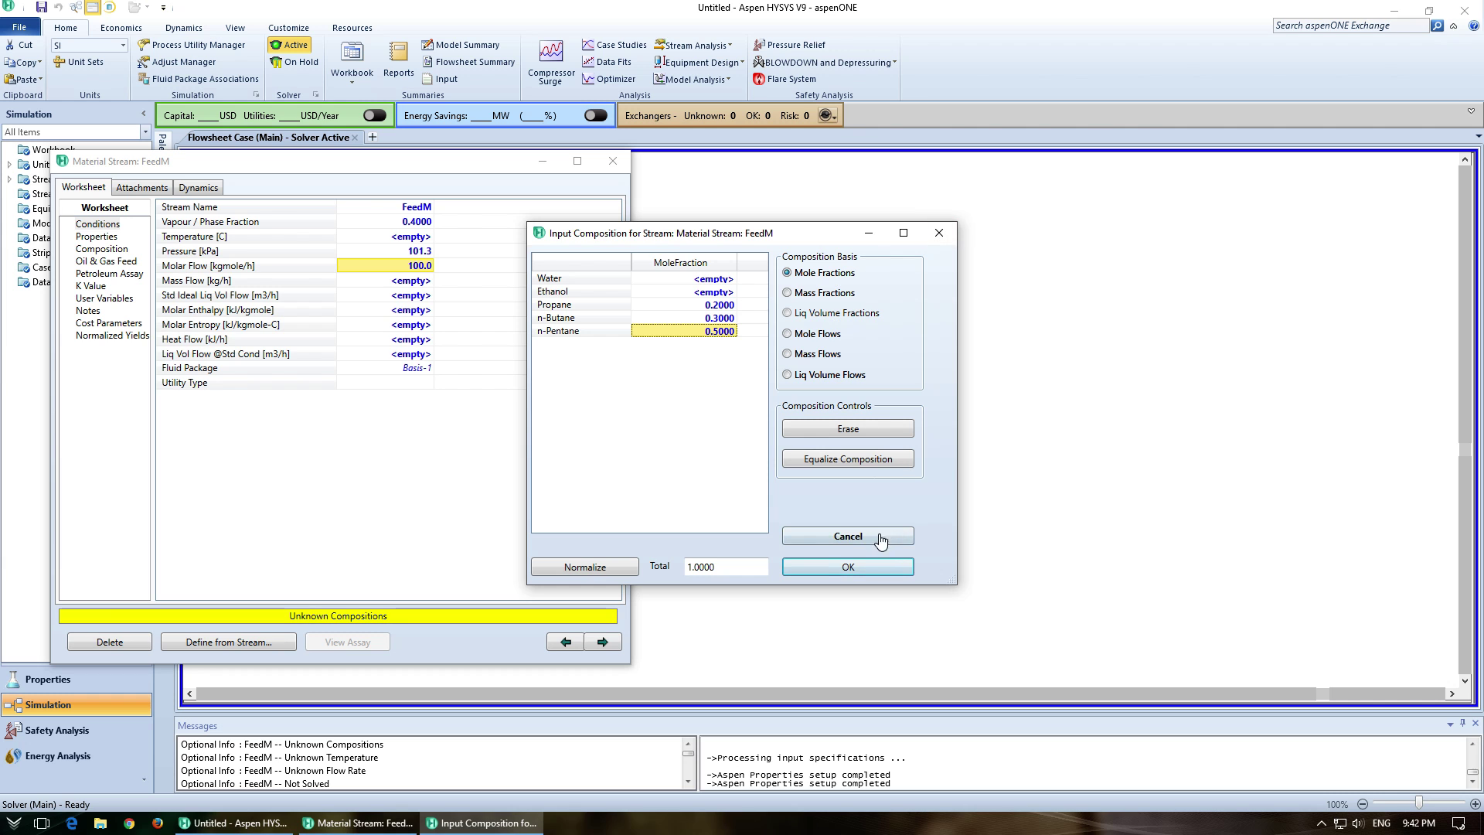
left_click(843, 569)
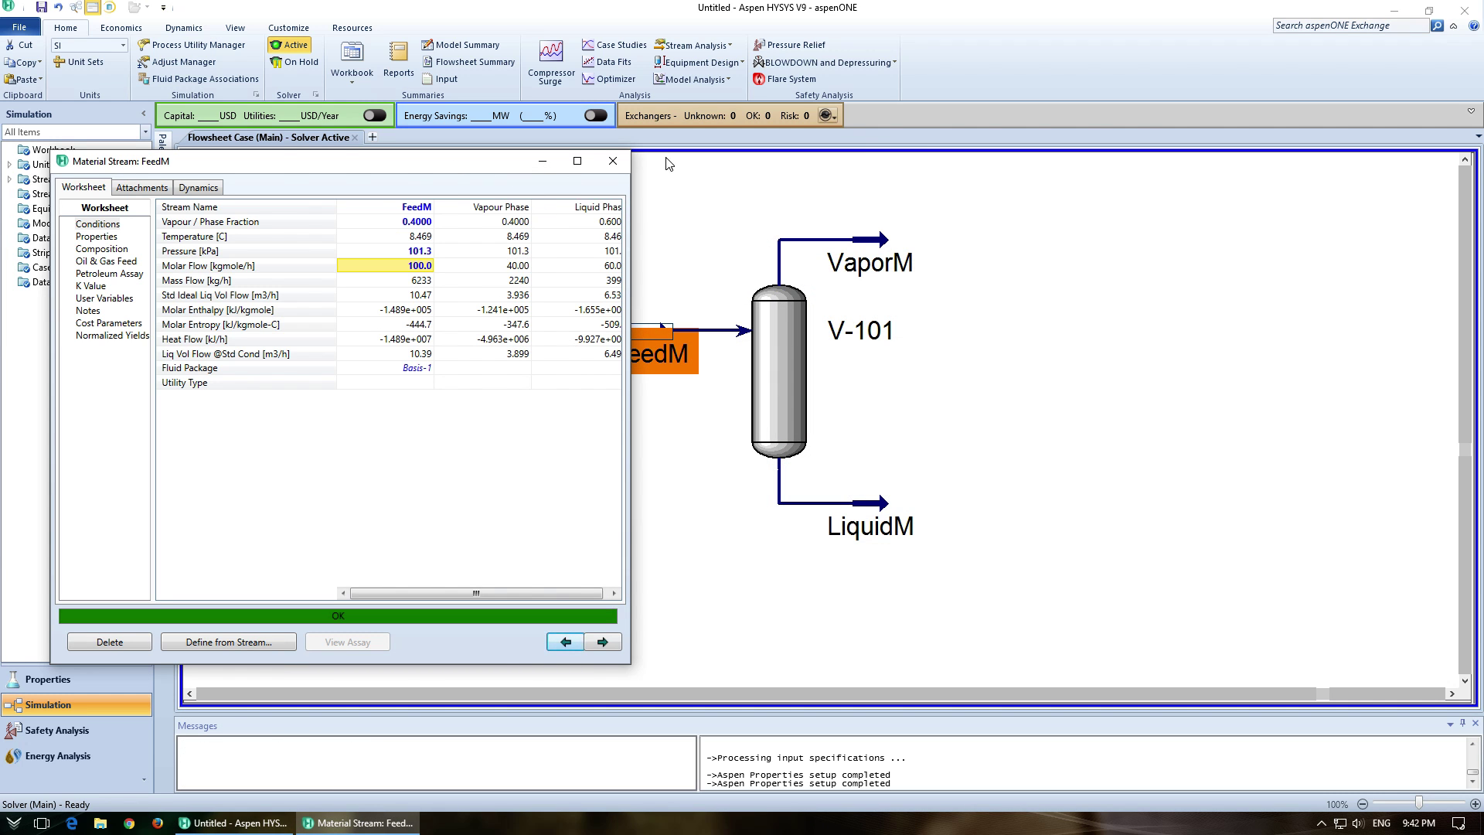
- Compare the VaporM and FeedM mole fractions side by side, then close both stream windows
left_click_drag(457, 160, 579, 181)
left_click(736, 183)
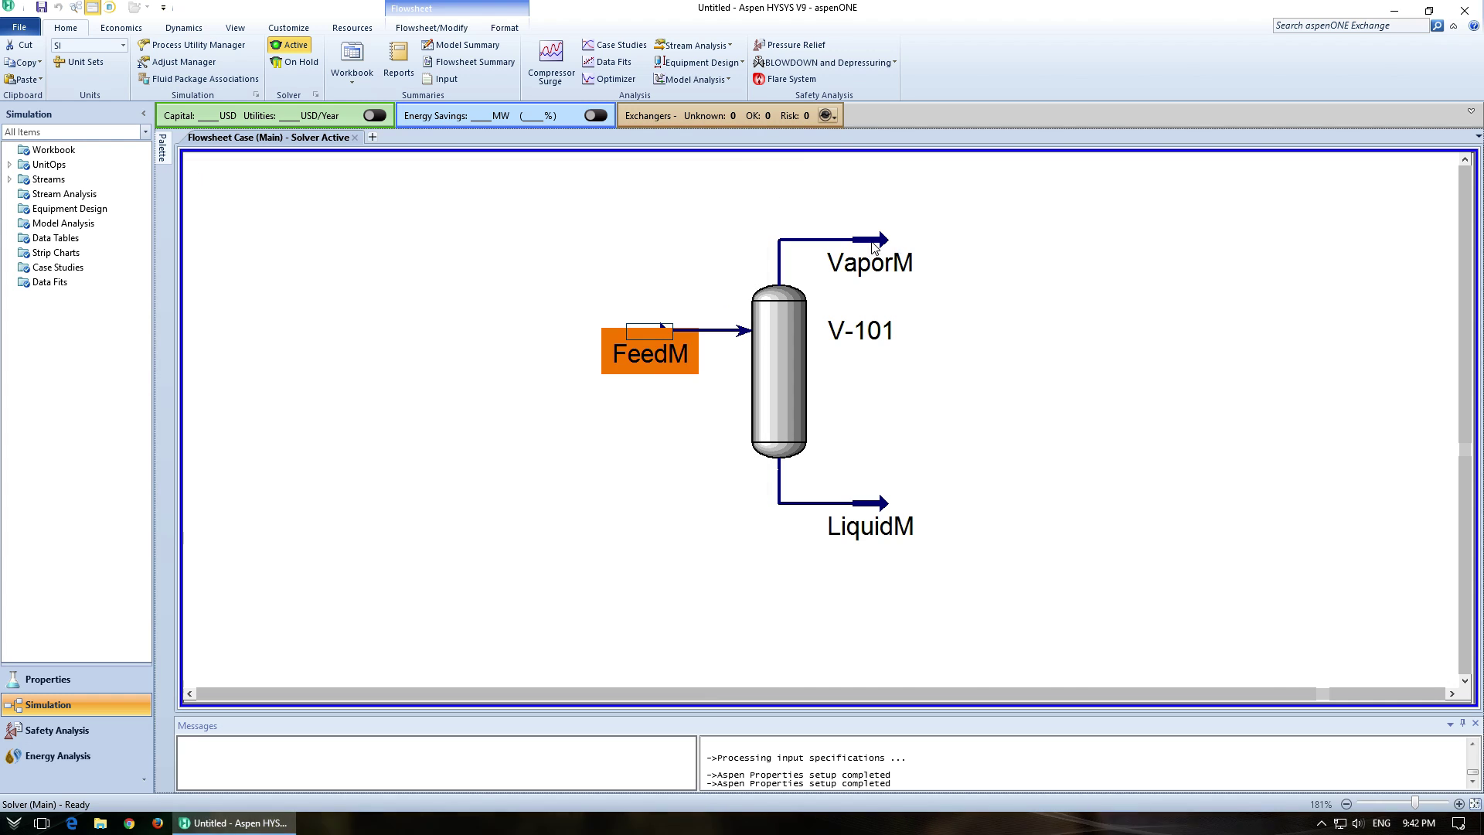
double_click(869, 262)
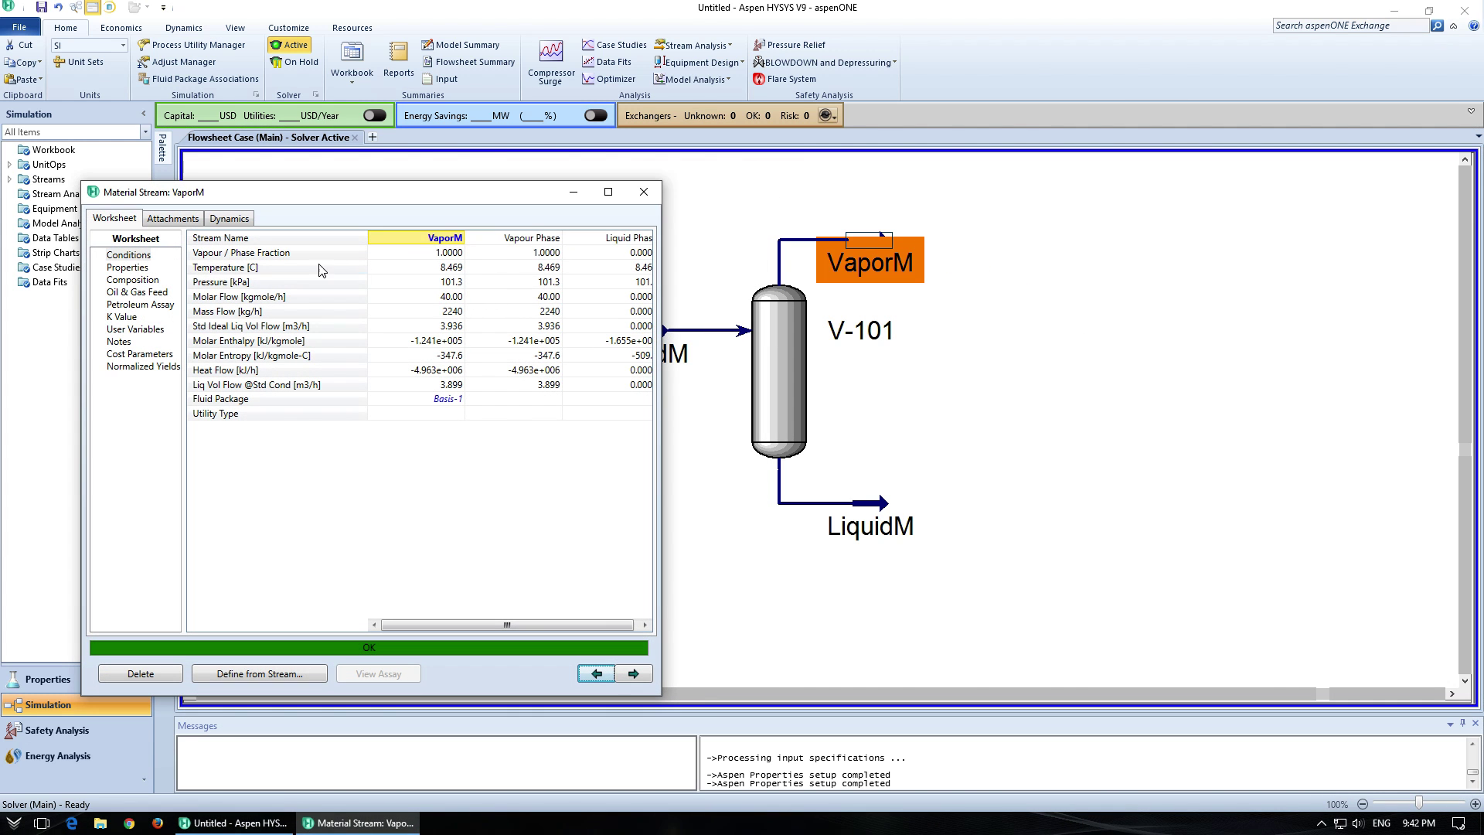
left_click(146, 280)
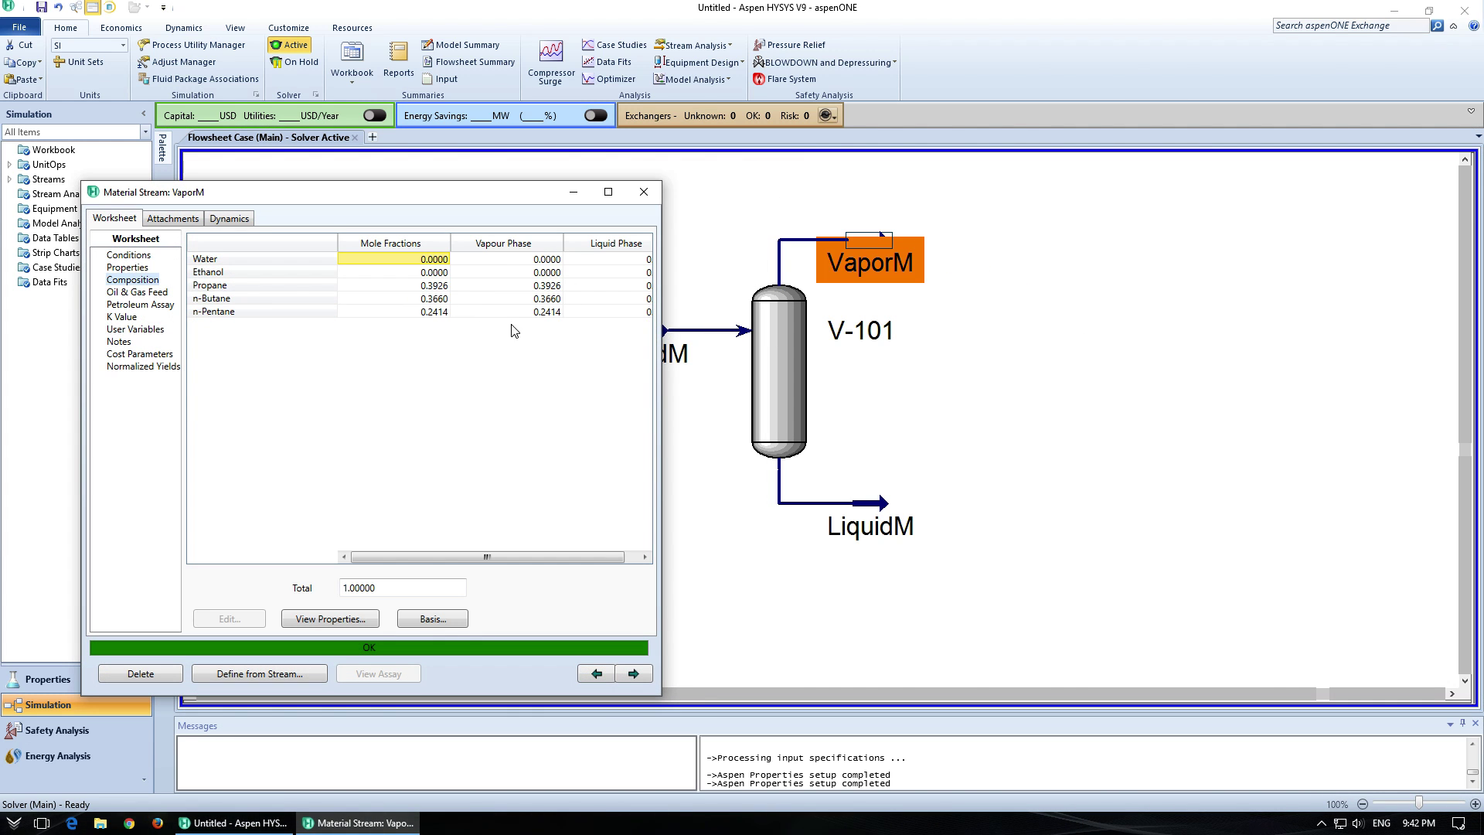
left_click_drag(464, 198, 1268, 204)
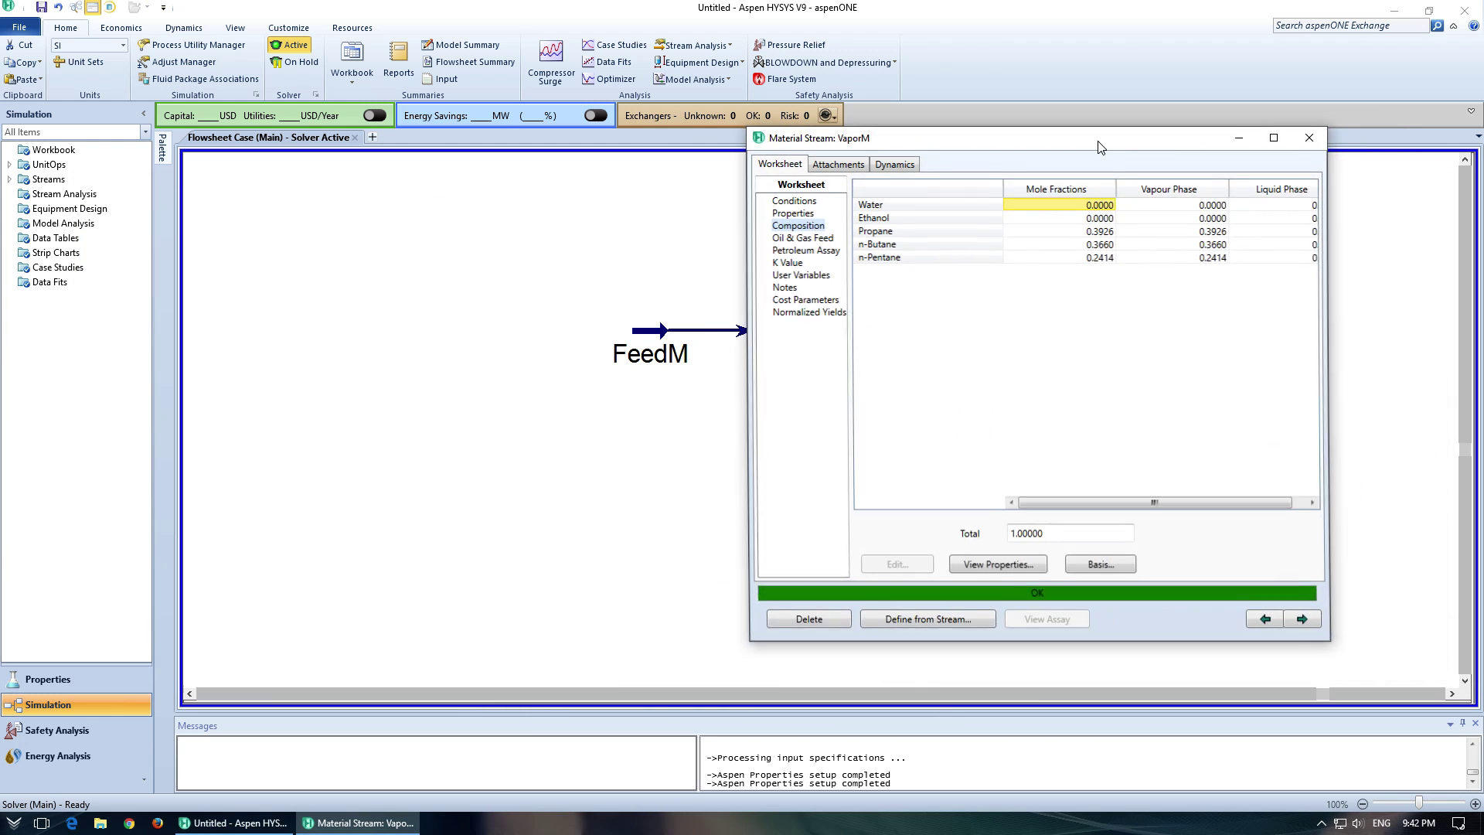
double_click(651, 353)
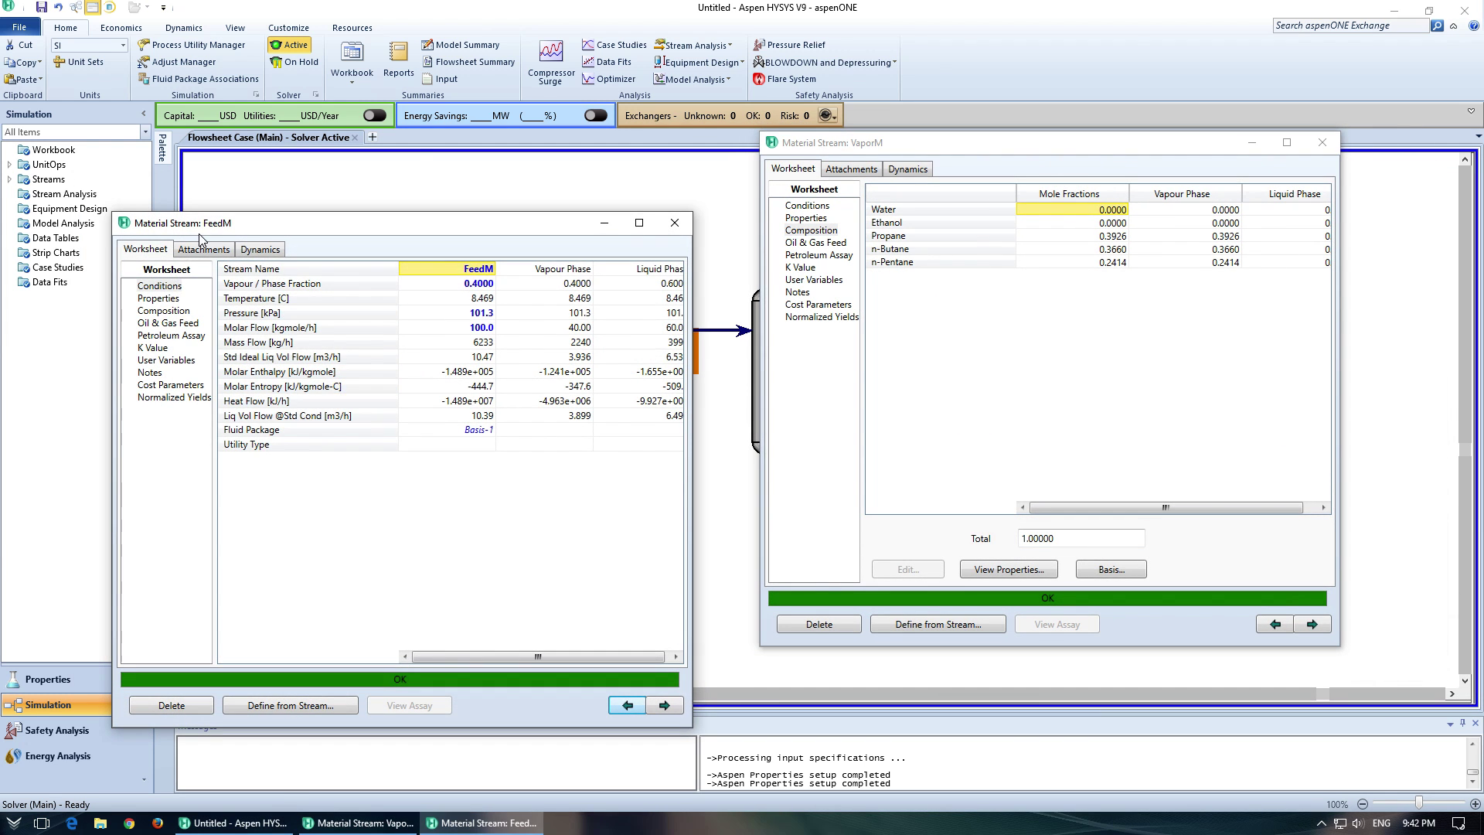
left_click(168, 312)
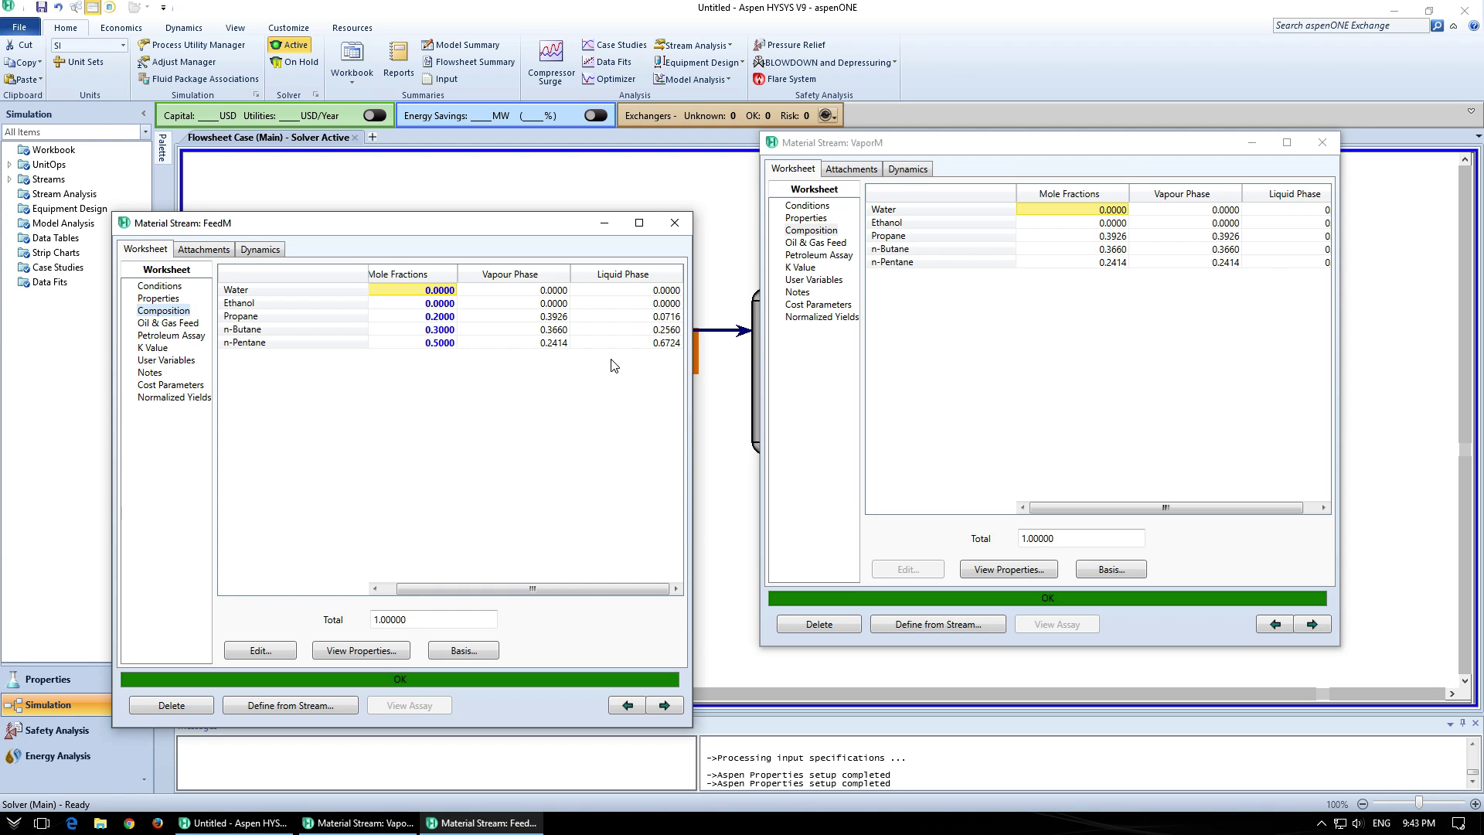
left_click(675, 223)
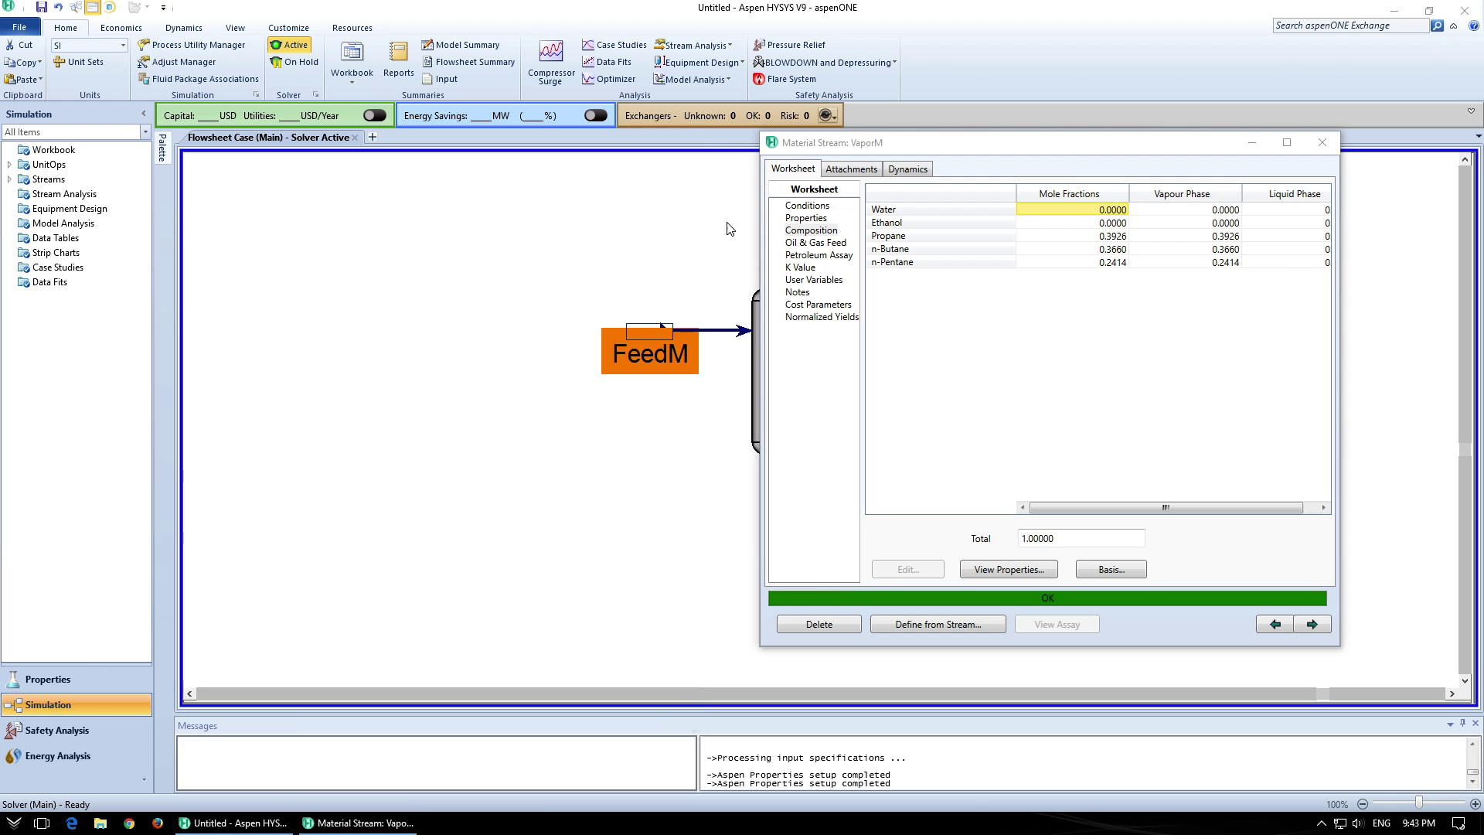
left_click(1323, 142)
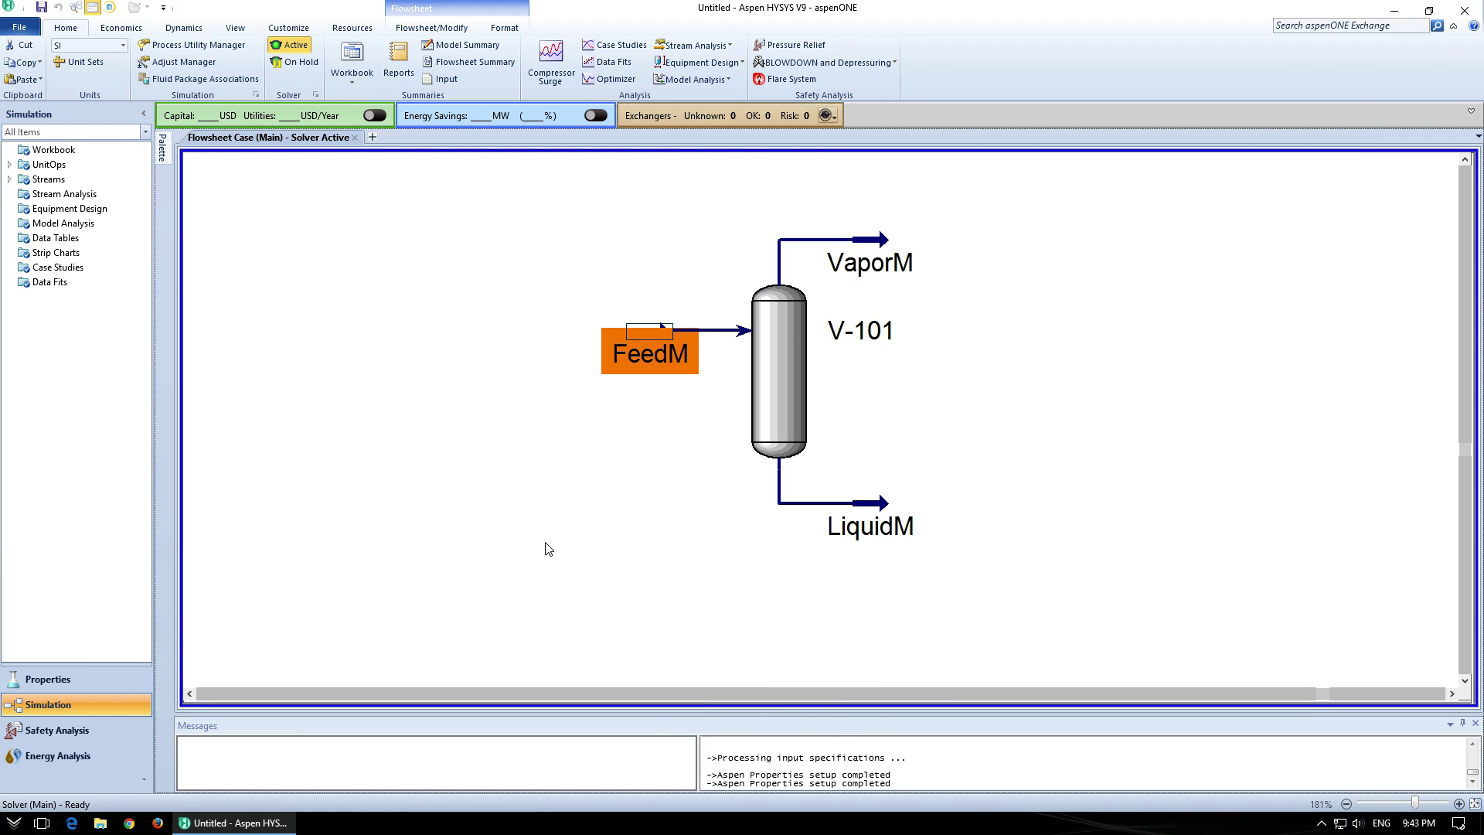